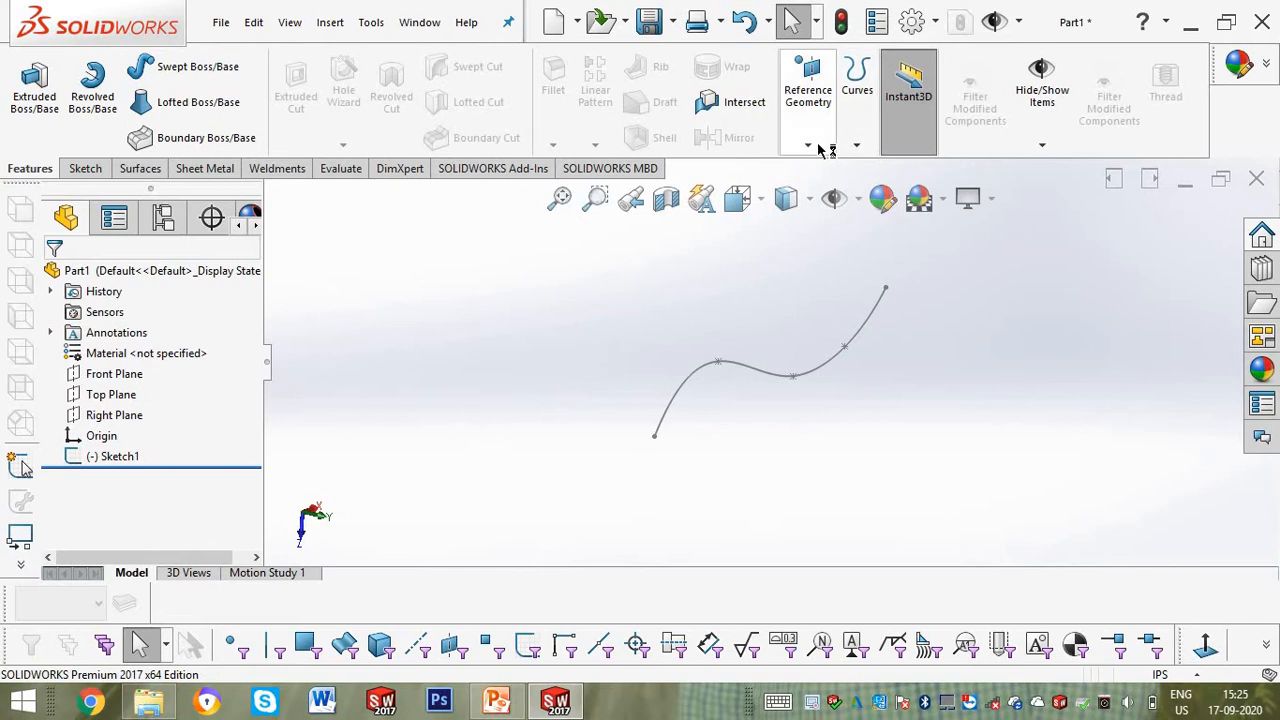
Create a reference plane perpendicular to the spline and coincident with its starting endpoint.
click(818, 147)
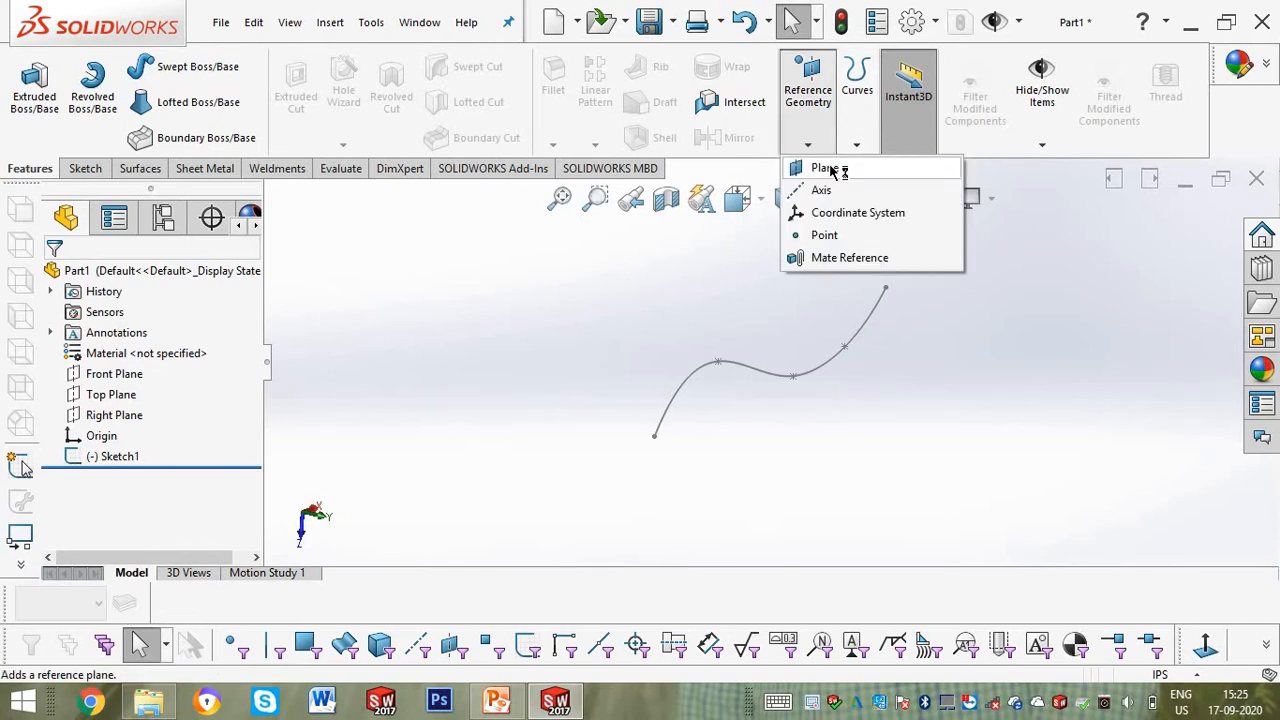
click(826, 168)
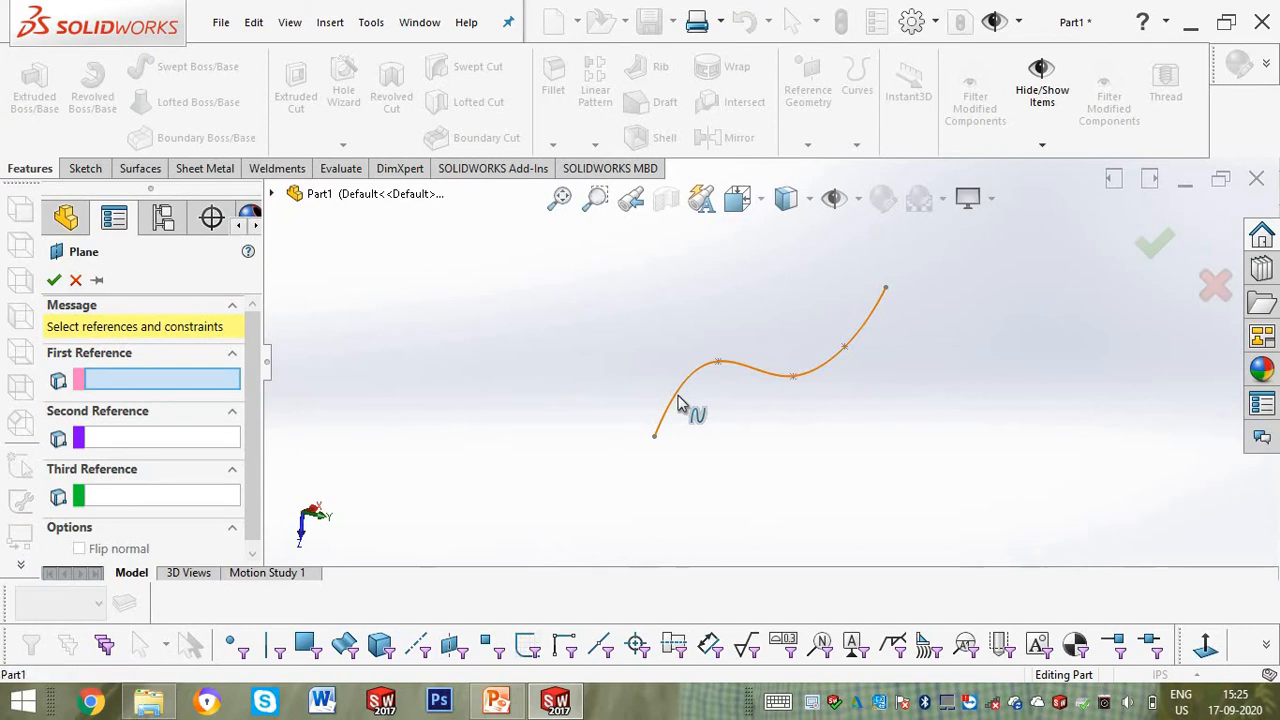
click(678, 403)
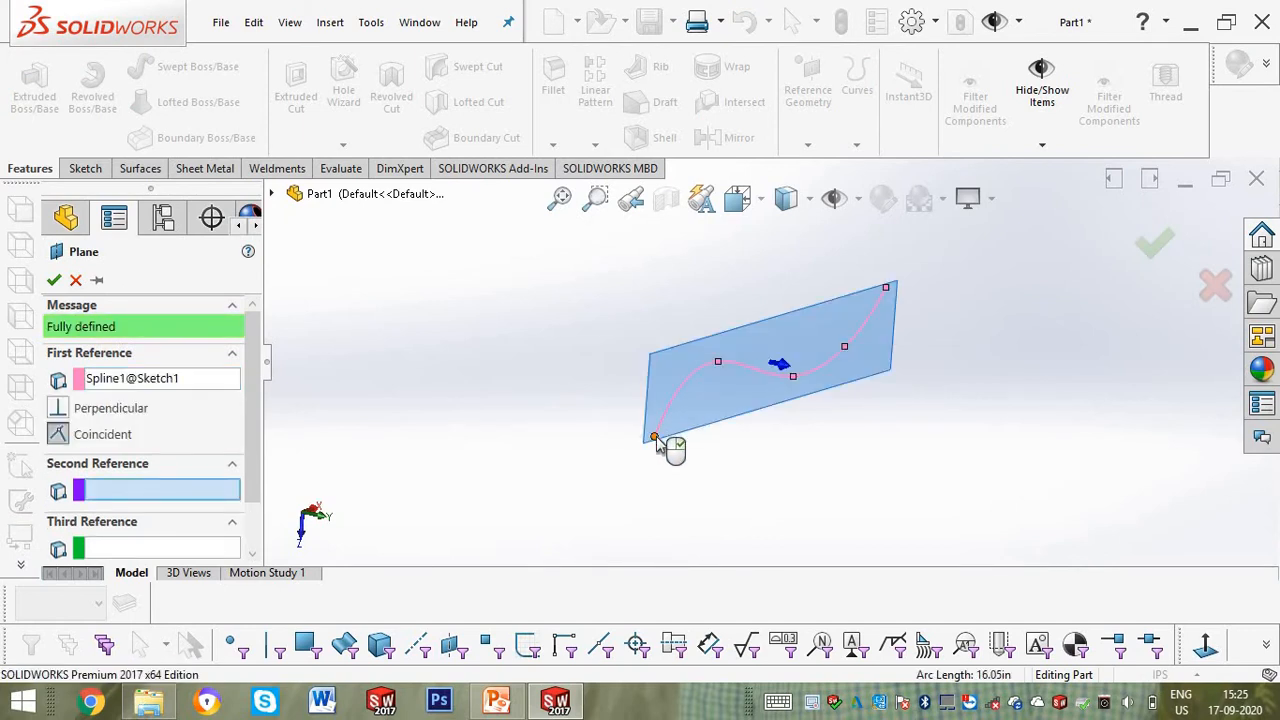
click(655, 439)
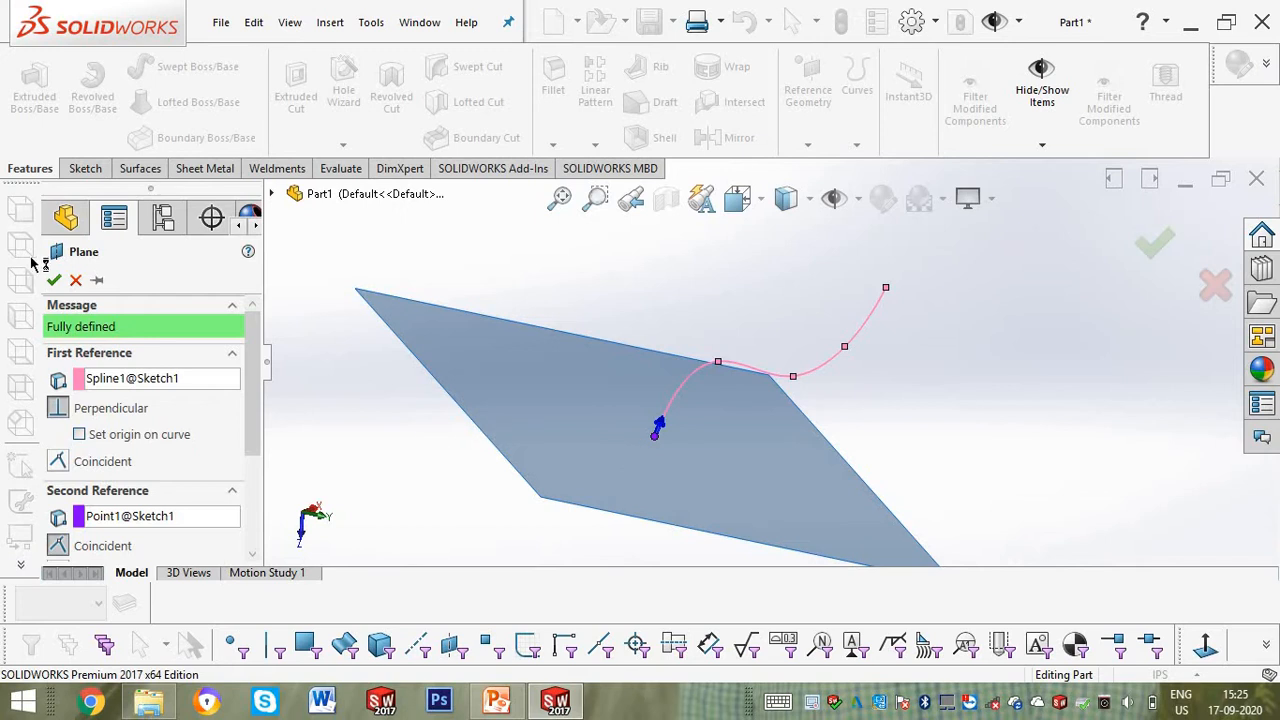
click(54, 281)
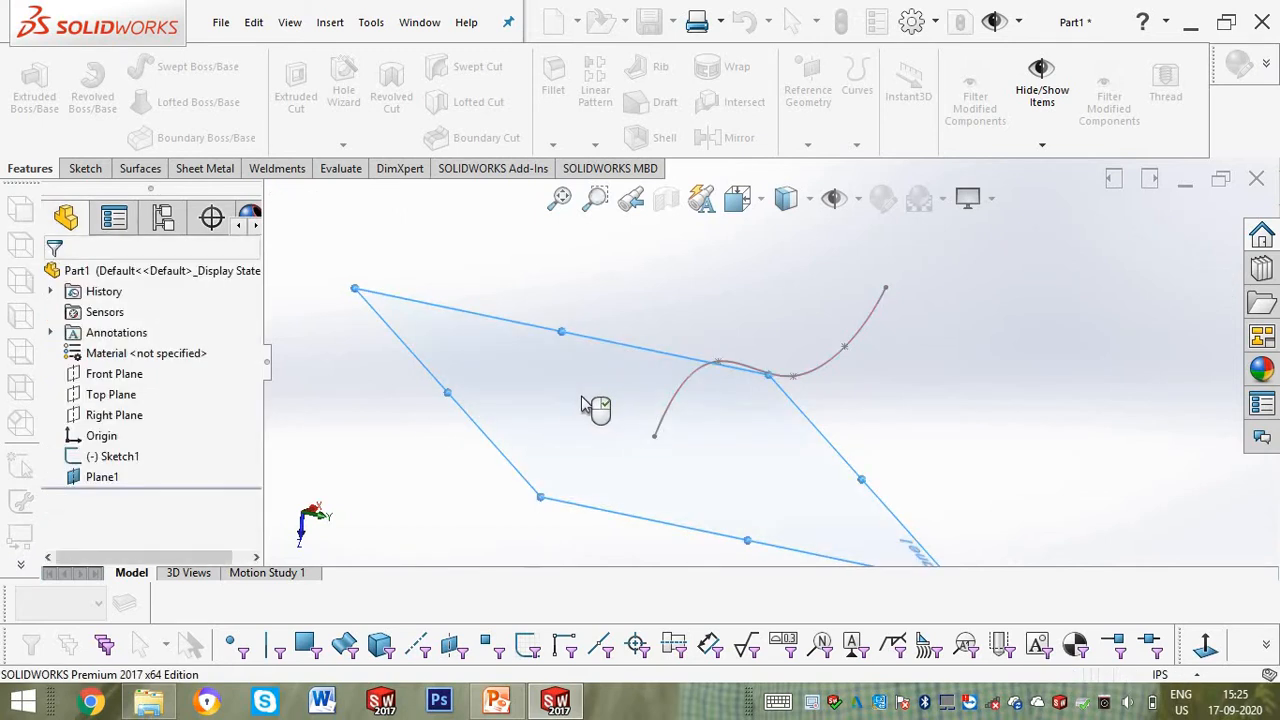
Start a sketch on the new reference plane and orient it normal to the view.
middle_drag(586, 405, 729, 300)
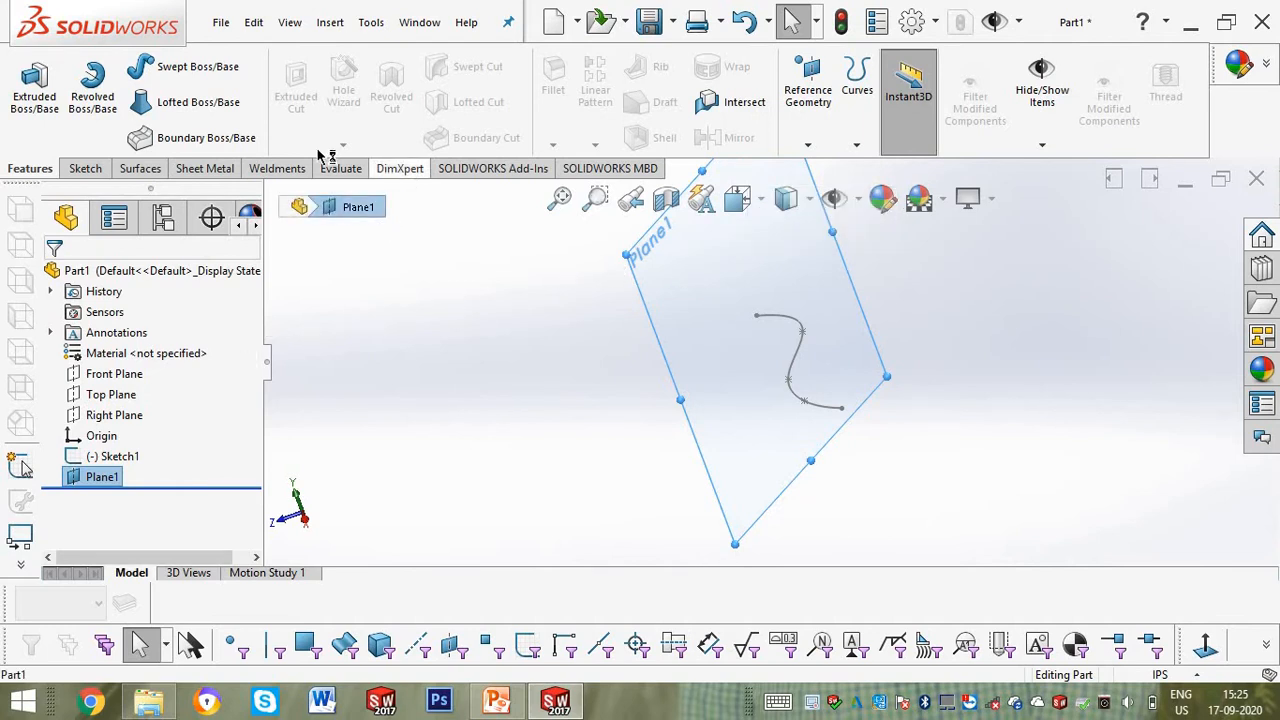
click(80, 168)
click(26, 85)
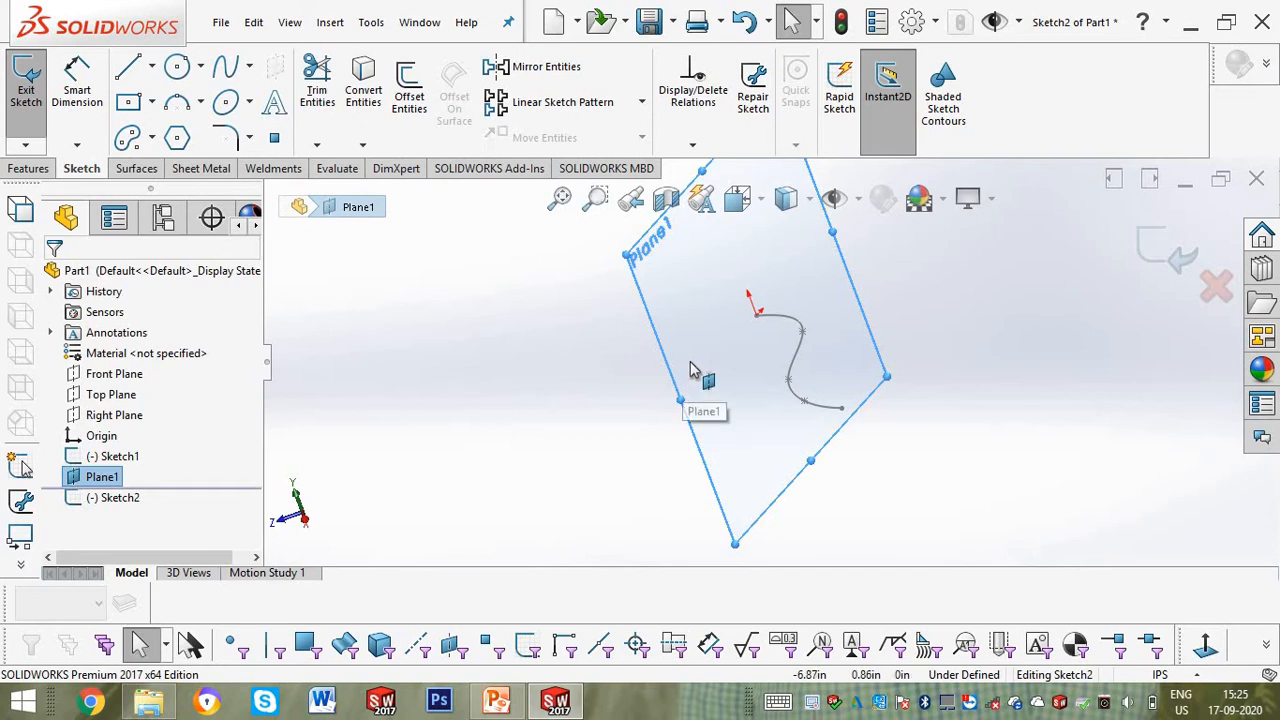
key(space)
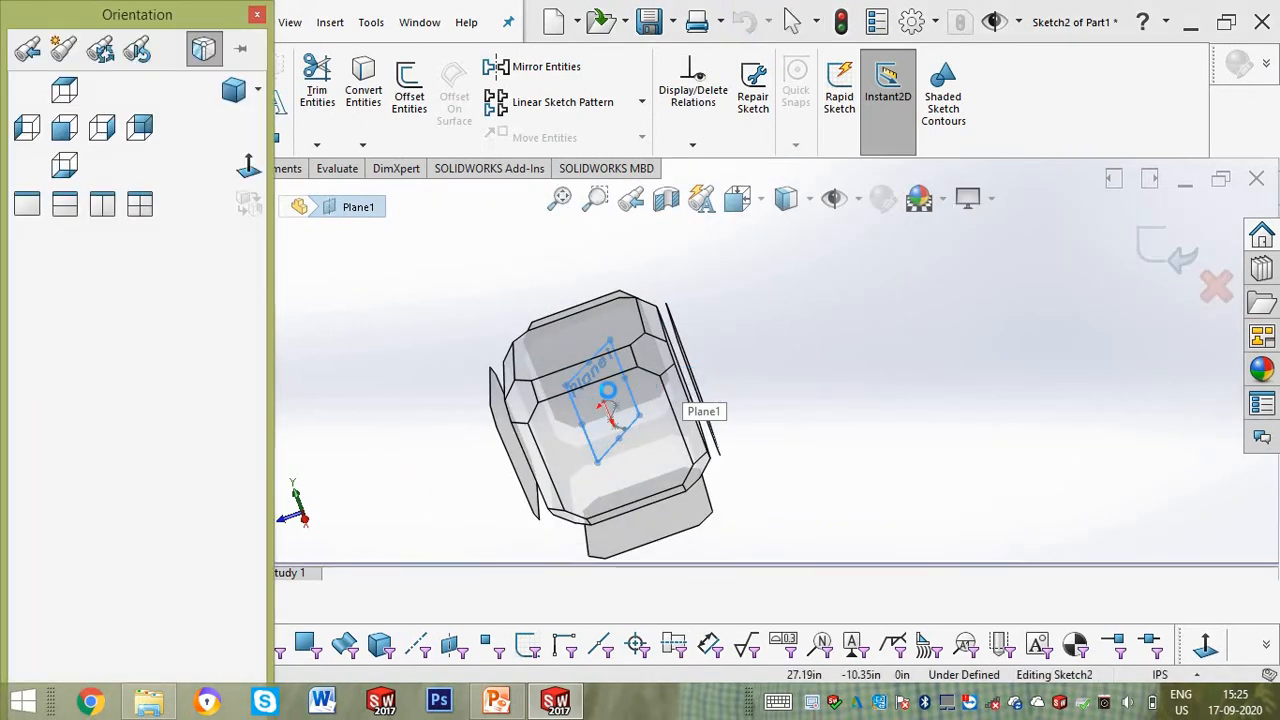
click(547, 405)
key(Escape)
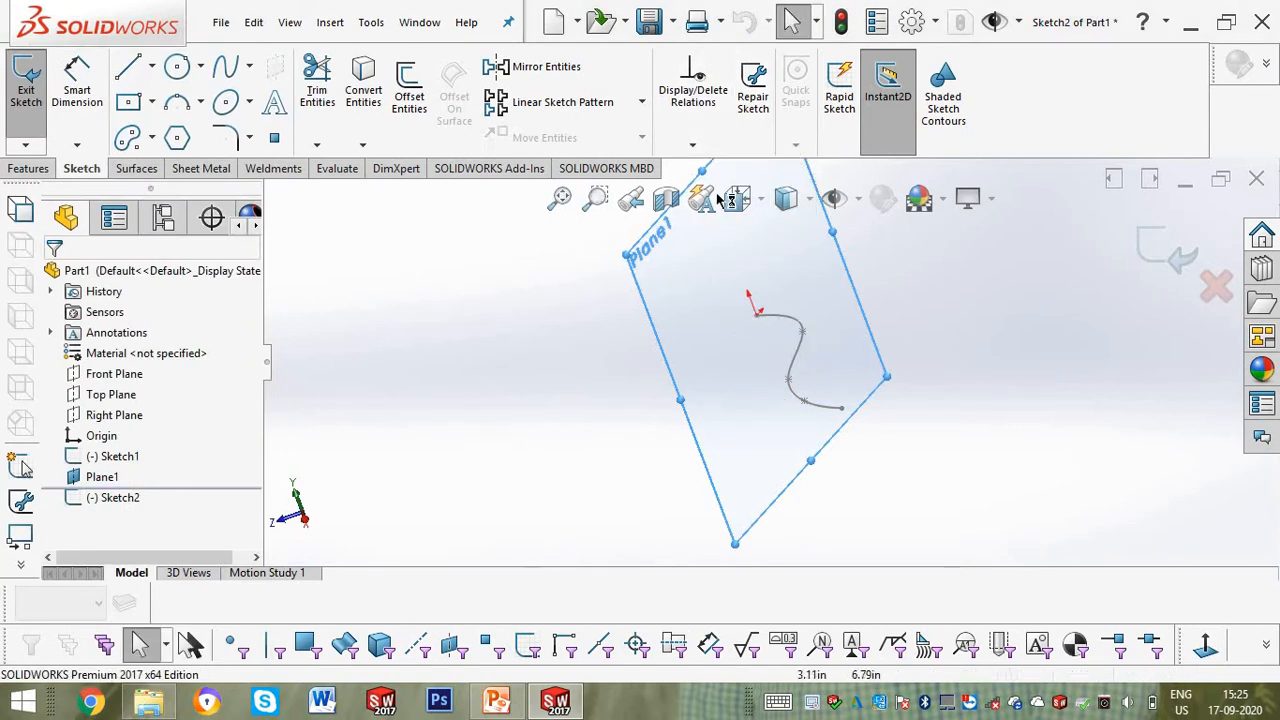
click(672, 263)
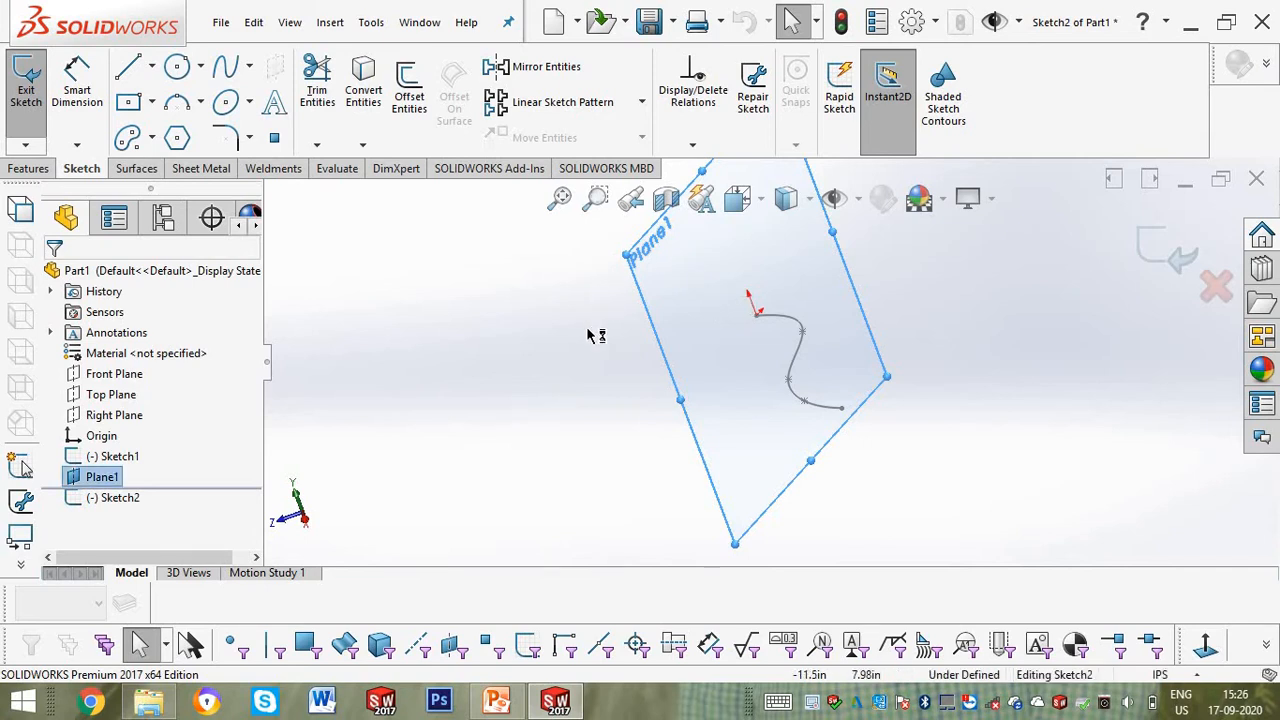
key(space)
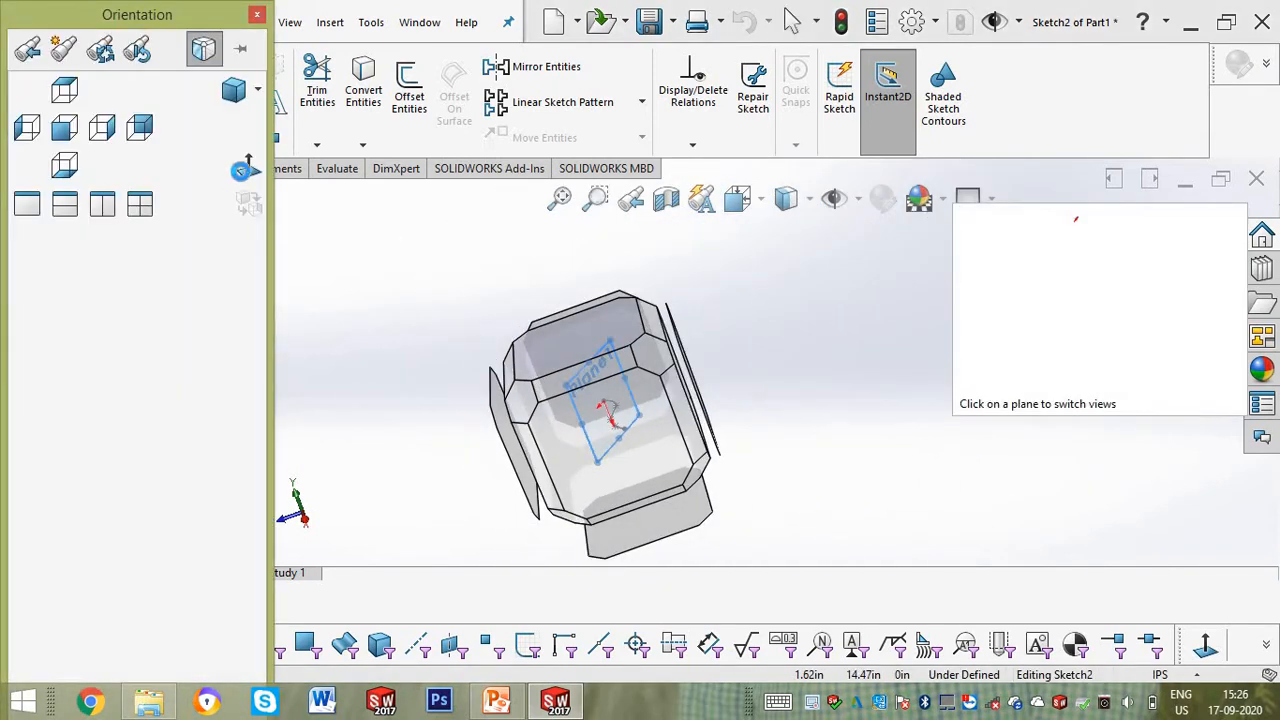
click(250, 170)
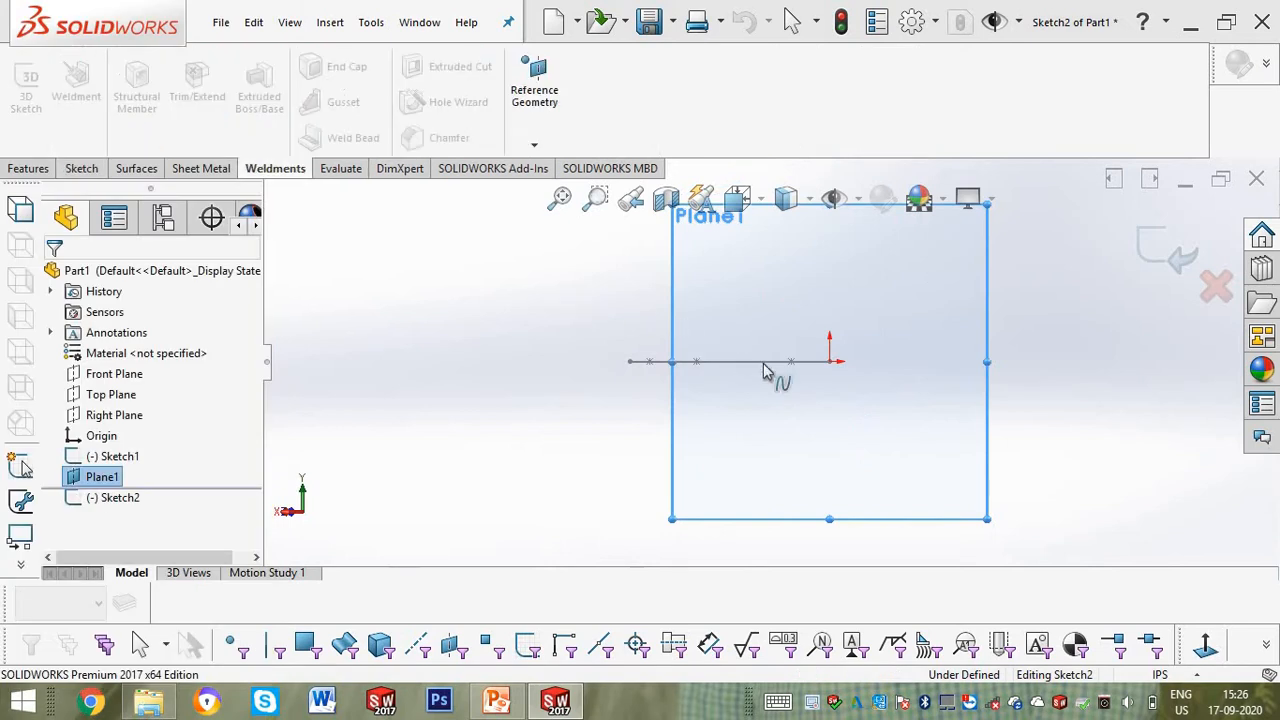
Sketch a circle of about 0.58 in radius centred on the spline's endpoint and exit the sketch.
scroll(812, 374, up, 4)
scroll(807, 374, down, 14)
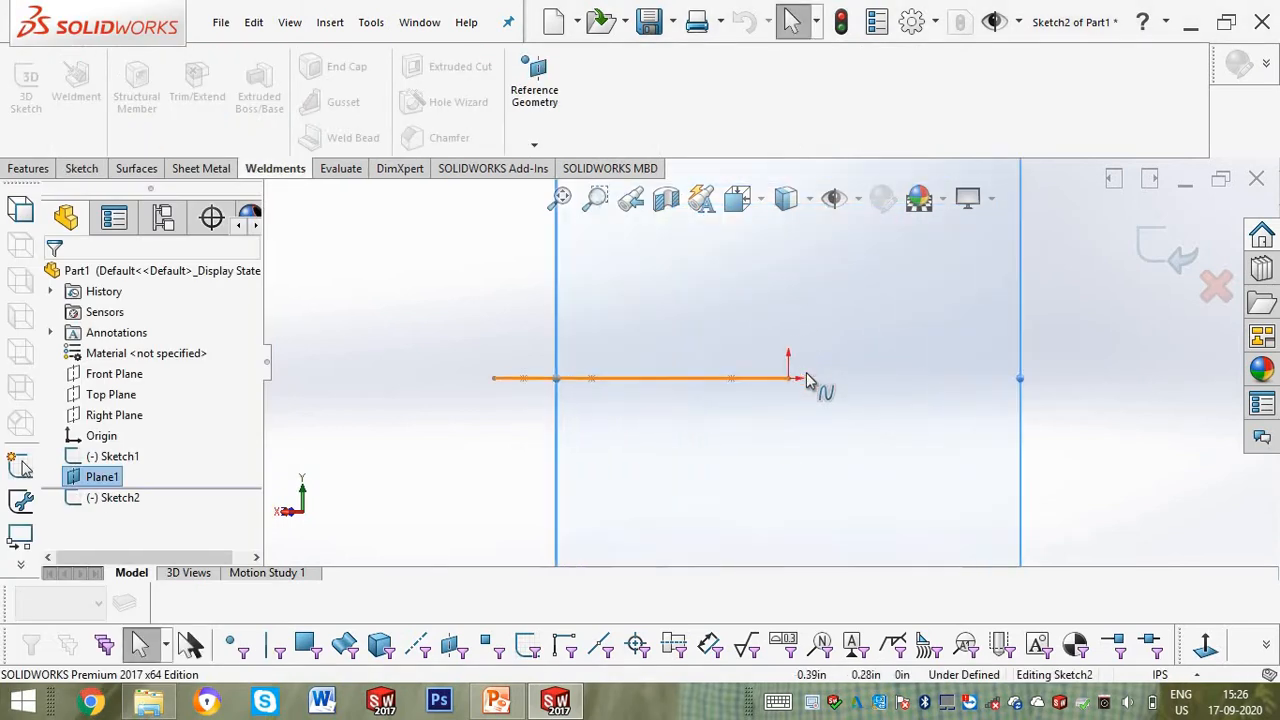
click(81, 168)
click(177, 66)
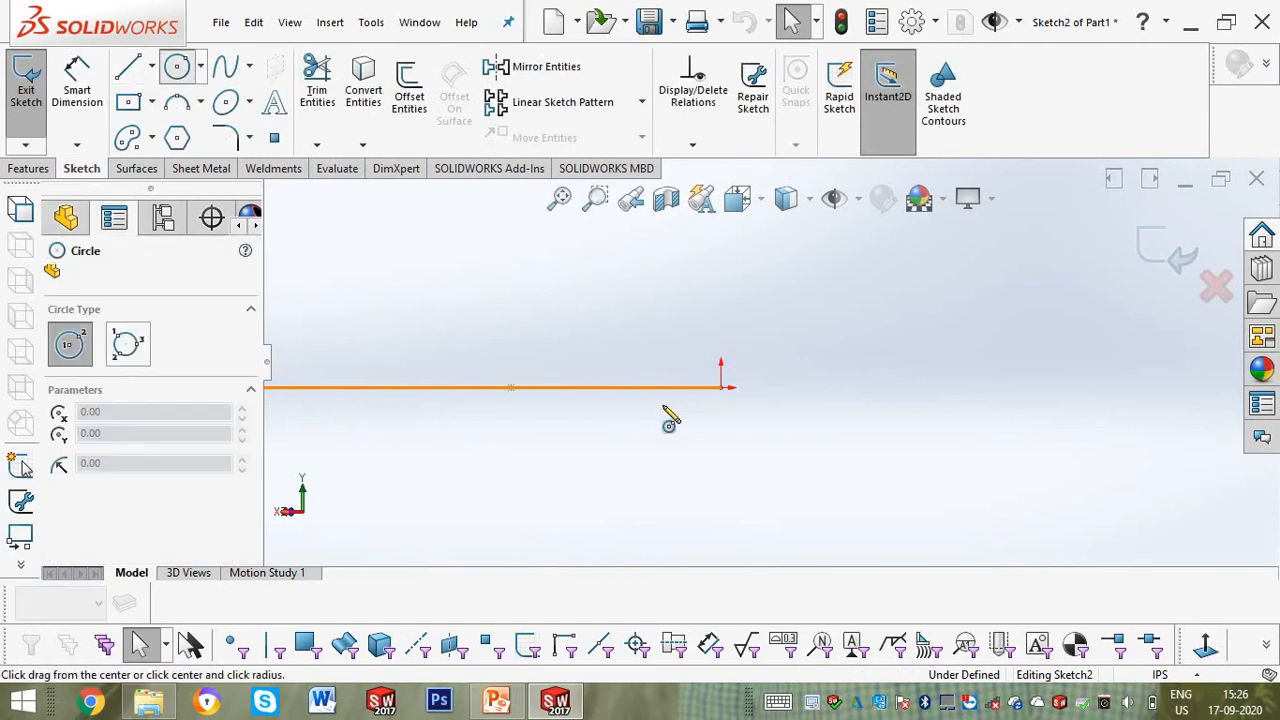
click(721, 388)
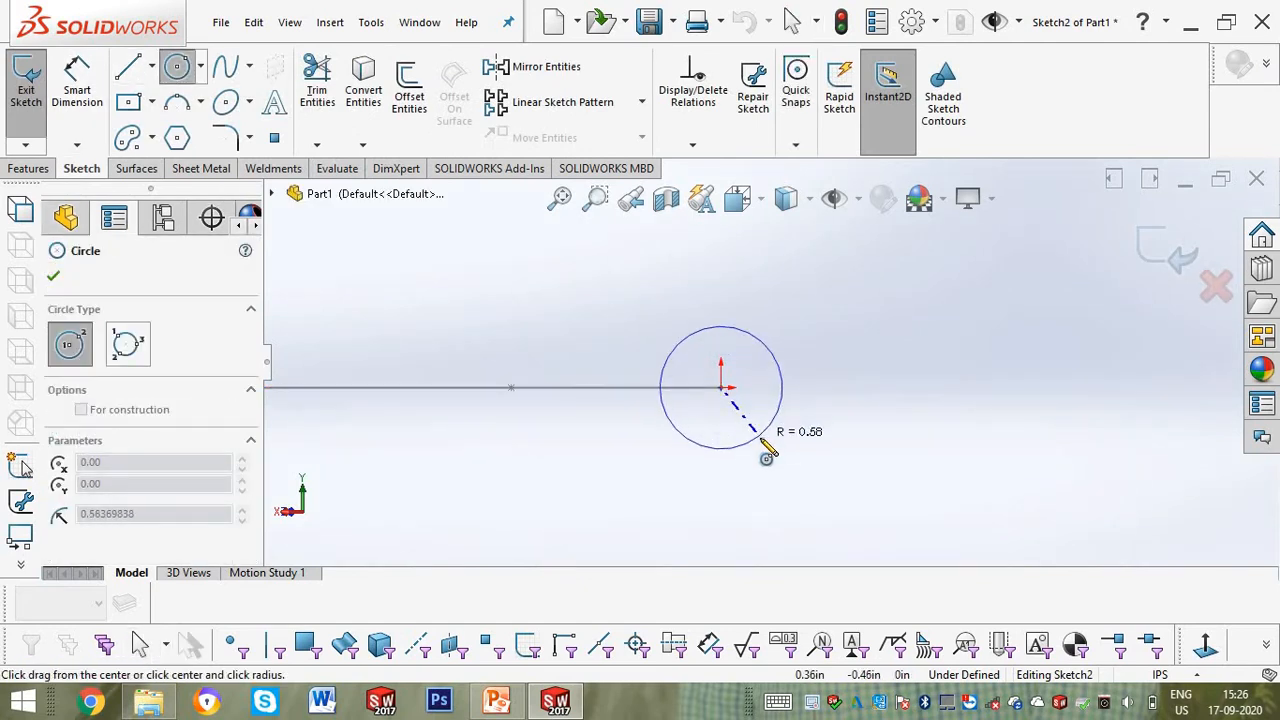
click(671, 346)
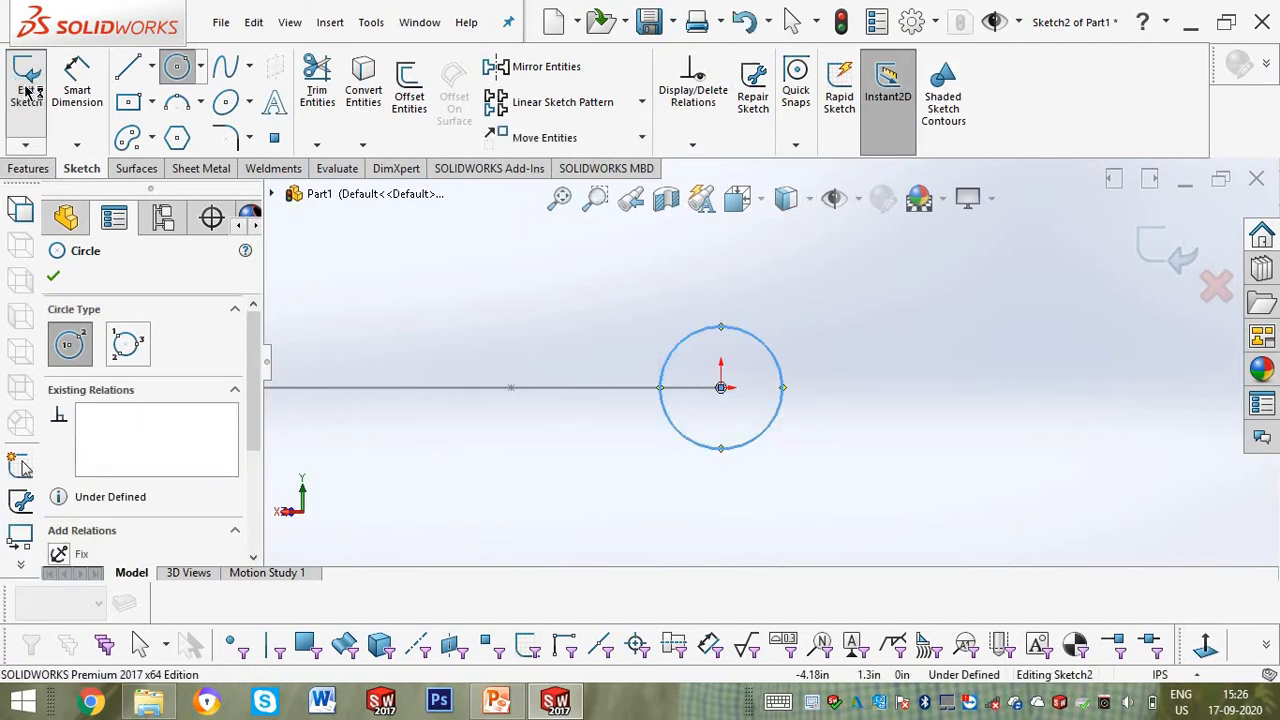
key(Escape)
scroll(706, 376, up, 7)
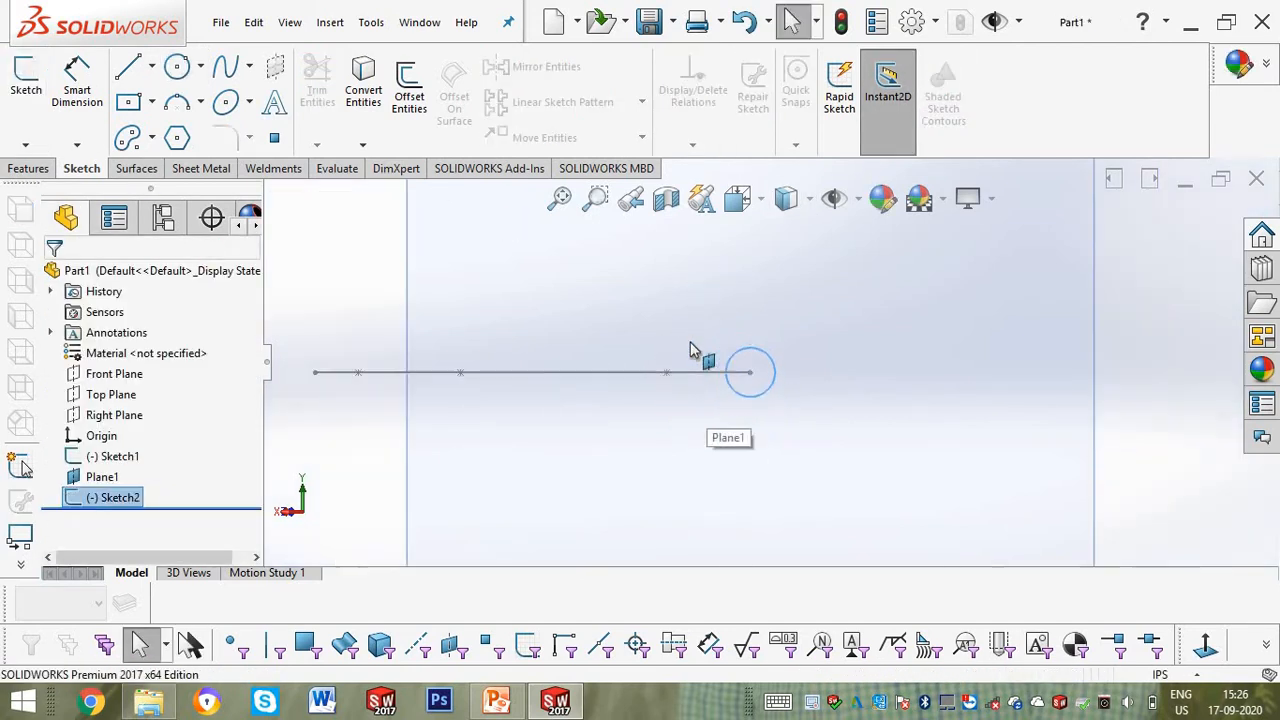
Create a swept boss using the circle sketch as the profile and the spline sketch as the path.
mouse_move(690, 350)
middle_down()
mouse_move(760, 380)
mouse_move(794, 417)
mouse_move(723, 360)
mouse_move(607, 325)
middle_up()
scroll(607, 325, down, 4)
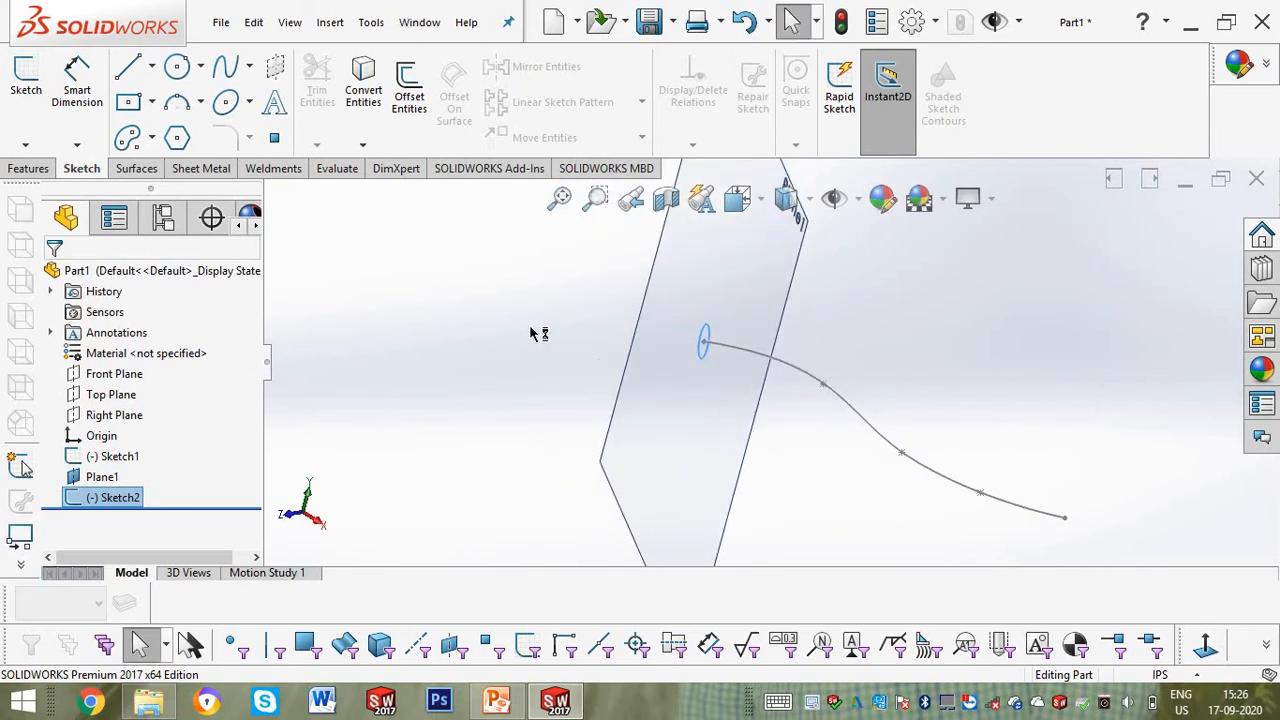
click(30, 168)
click(190, 66)
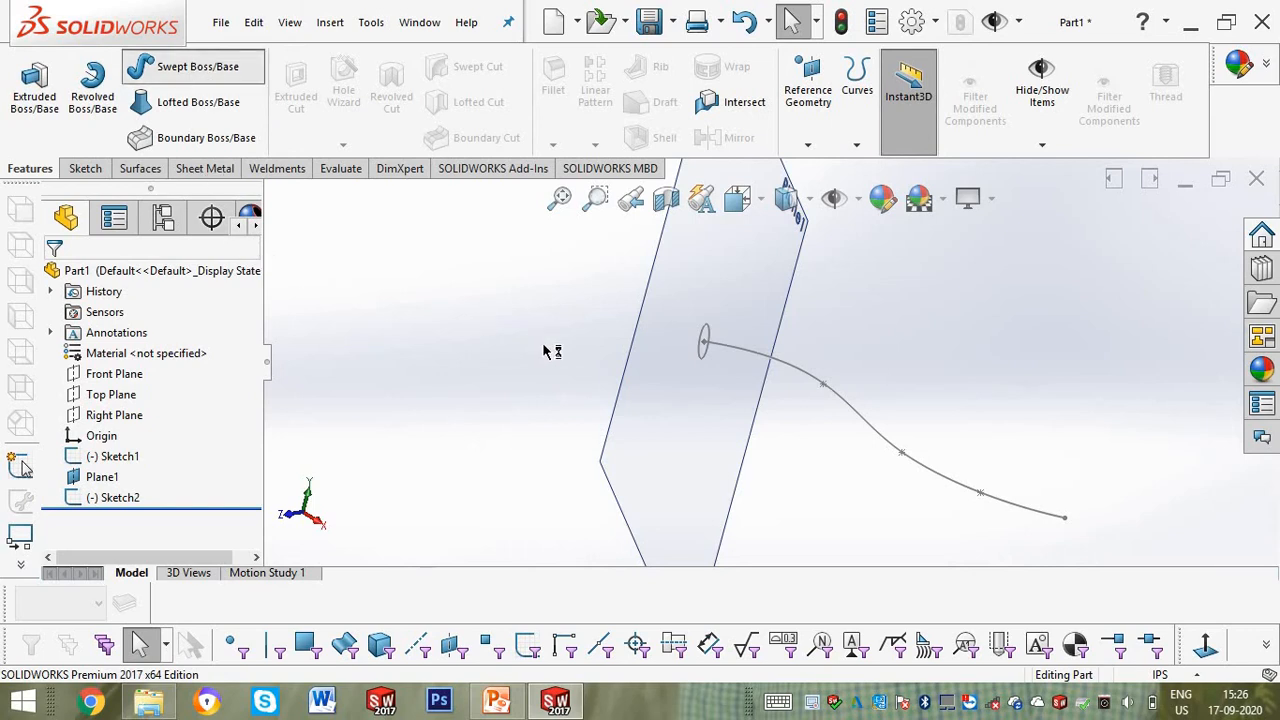
click(706, 340)
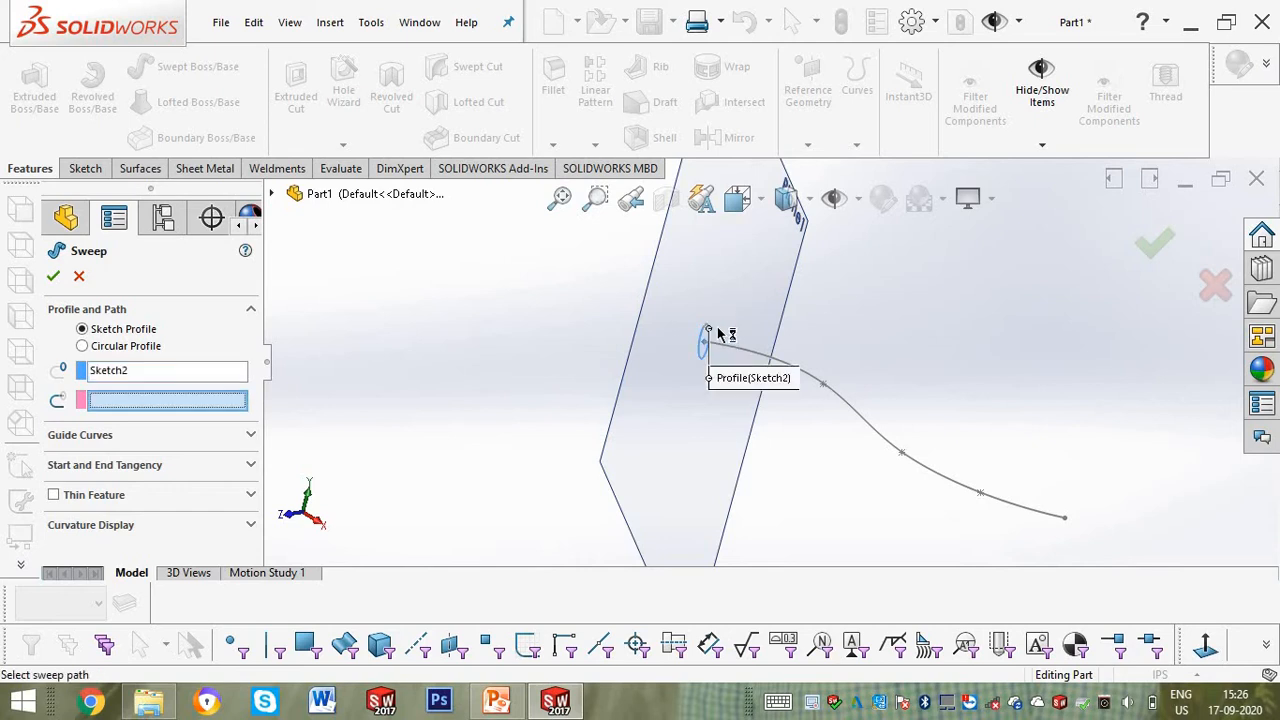
click(807, 375)
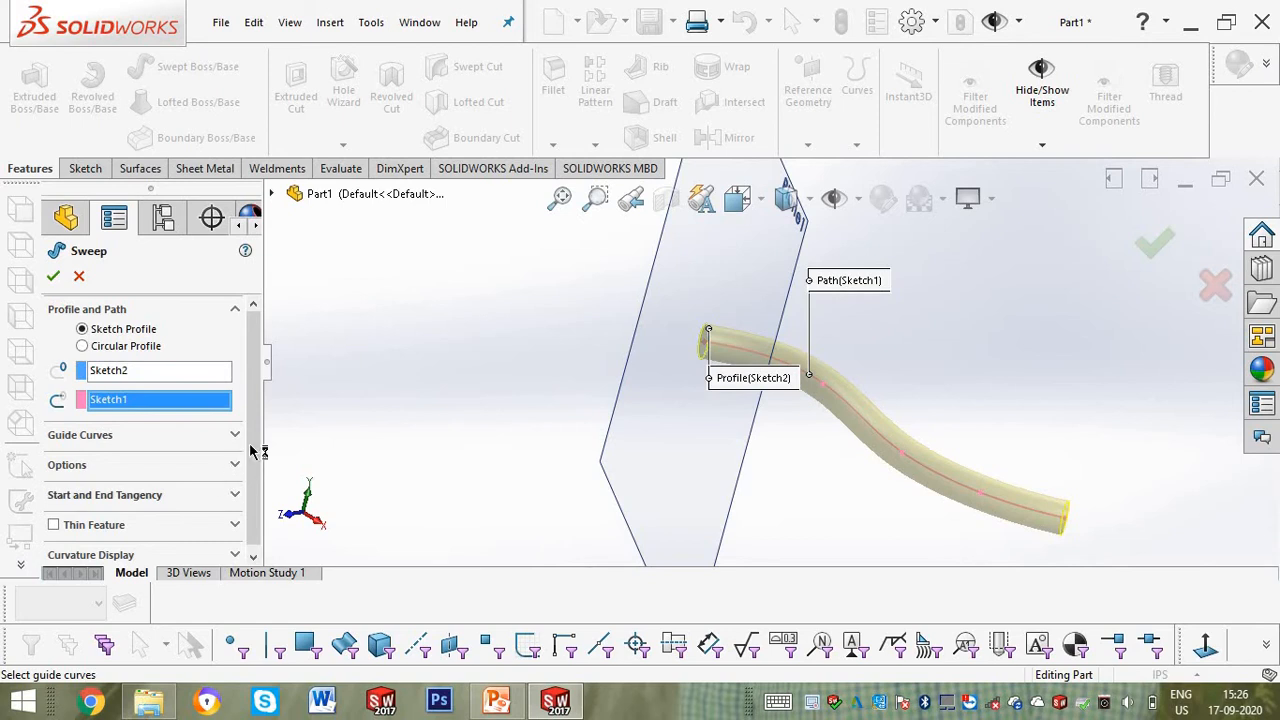
scroll(253, 473, down, 1)
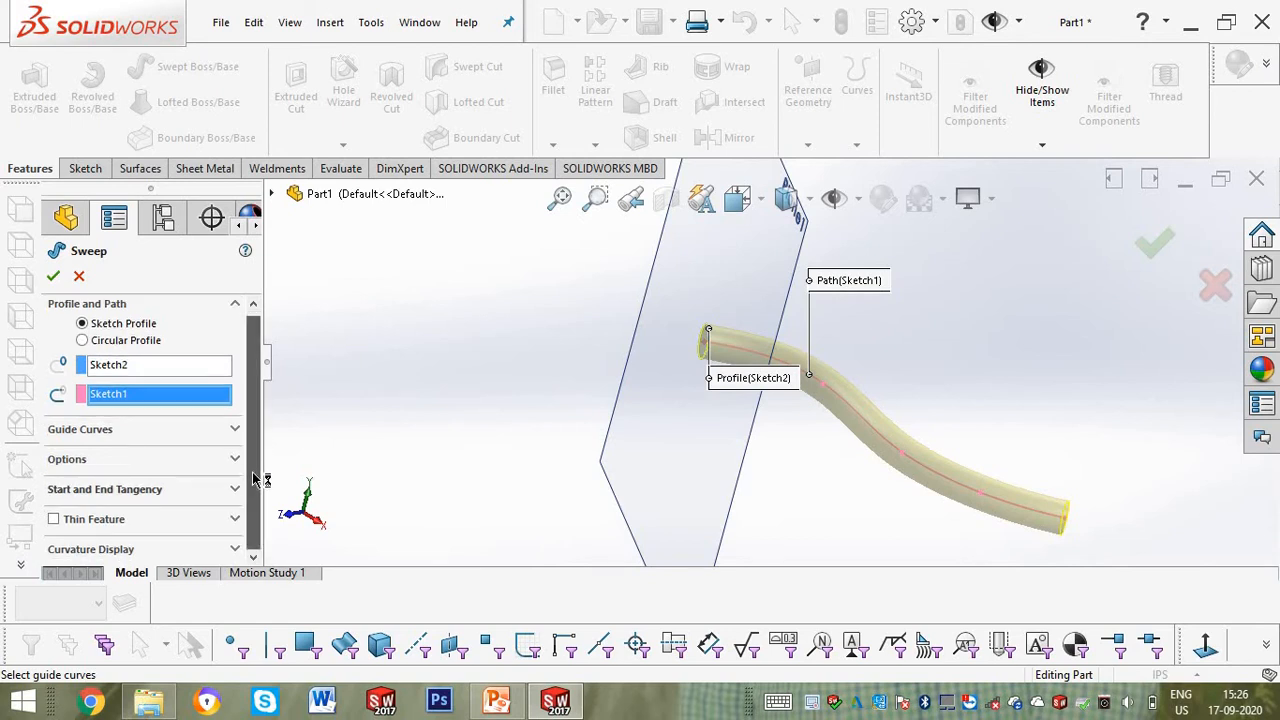
click(54, 279)
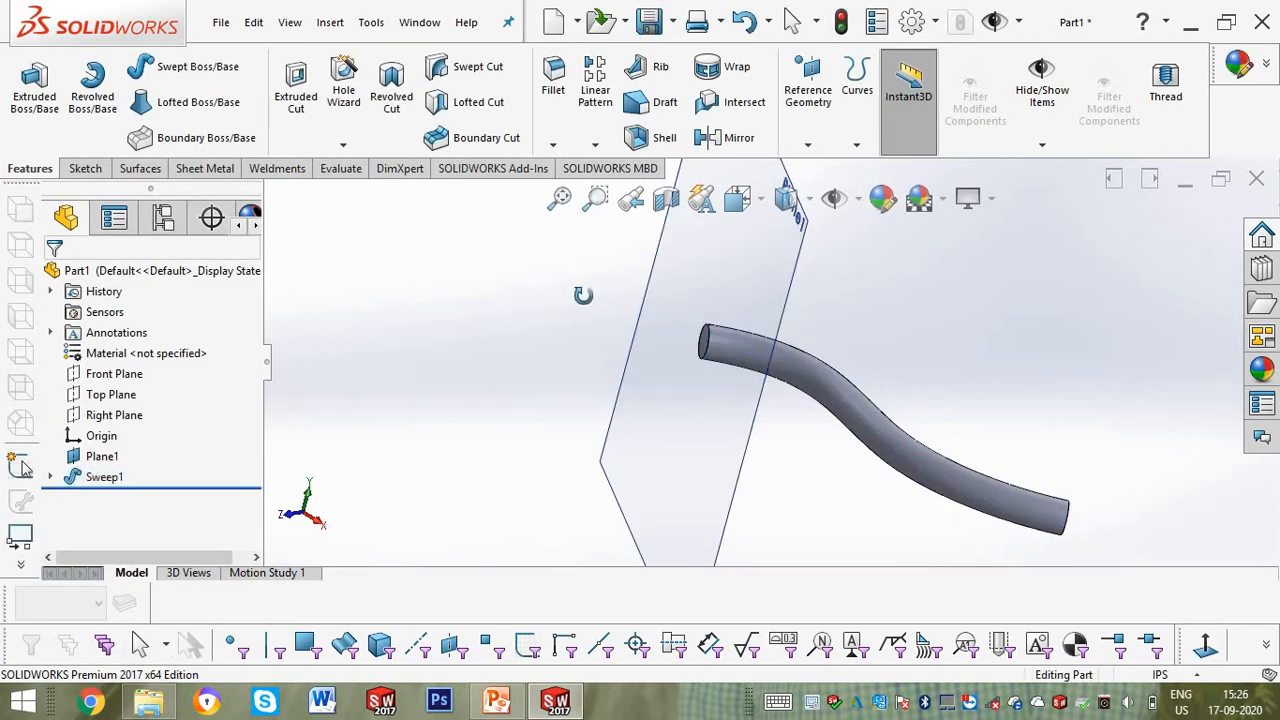
Show the profile sketch and the path sketch that belong to the sweep.
middle_drag(586, 294, 509, 457)
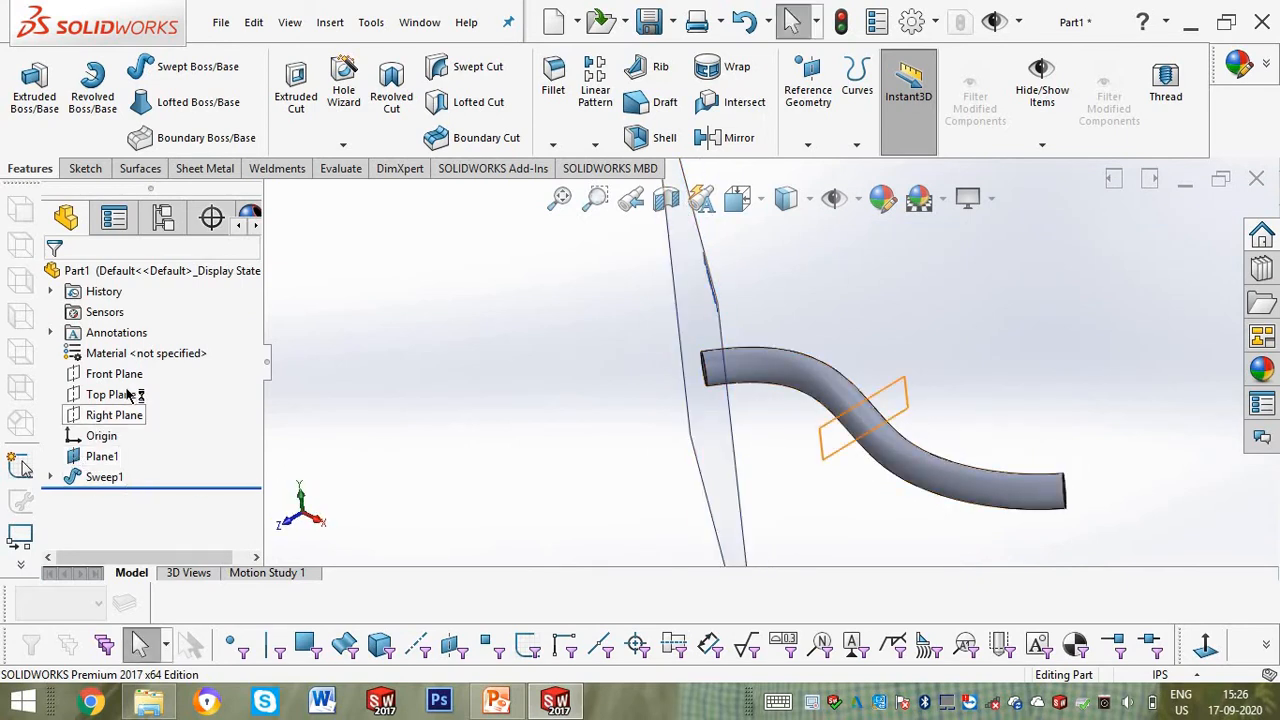
click(51, 478)
click(138, 498)
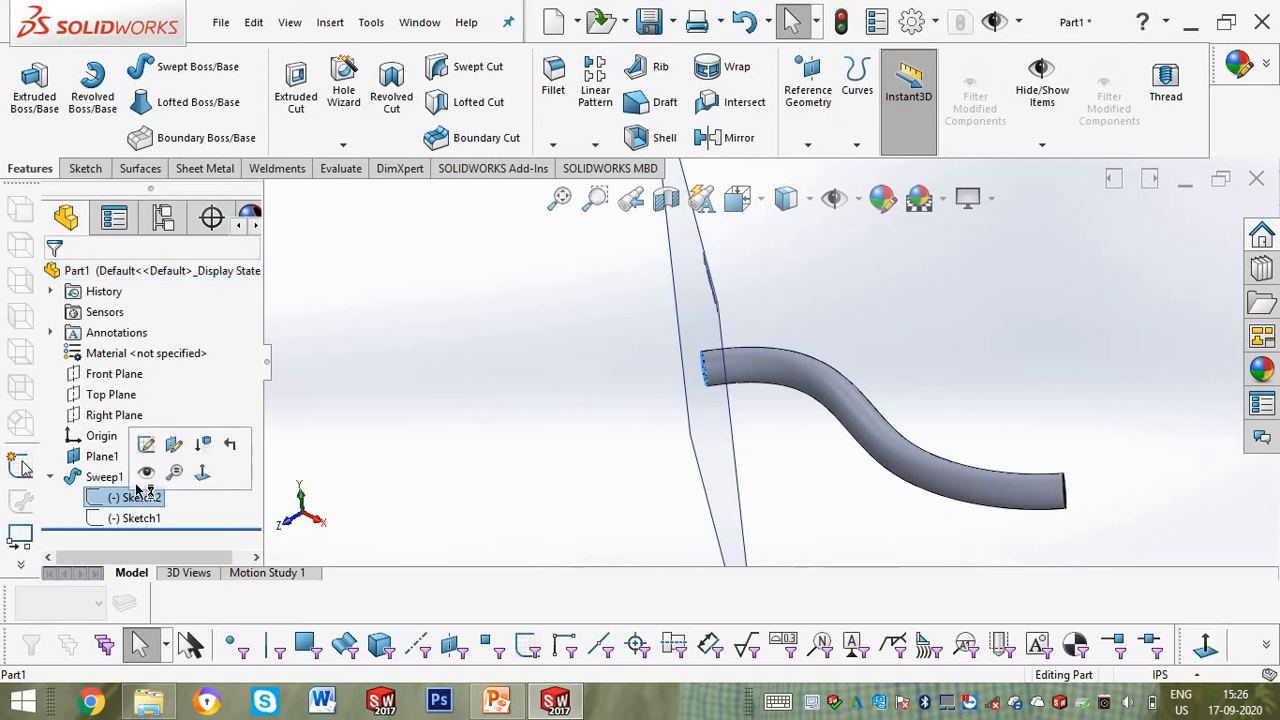
click(148, 521)
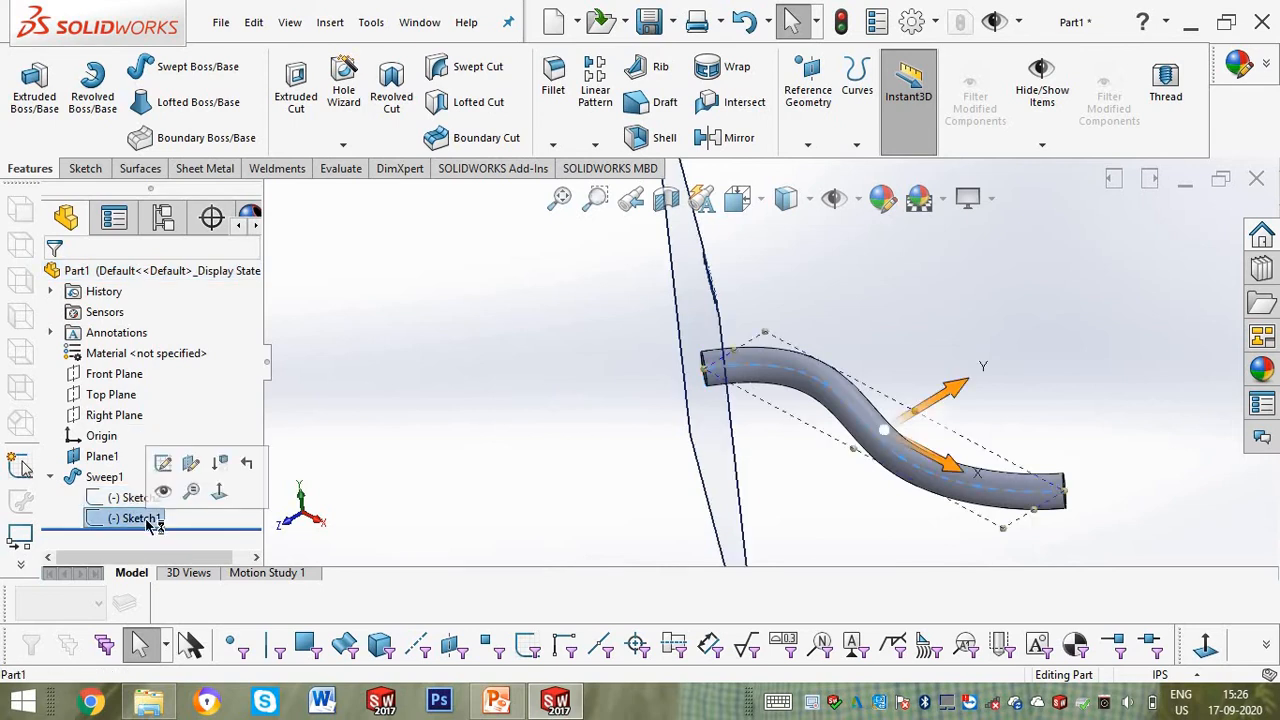
click(384, 438)
click(132, 498)
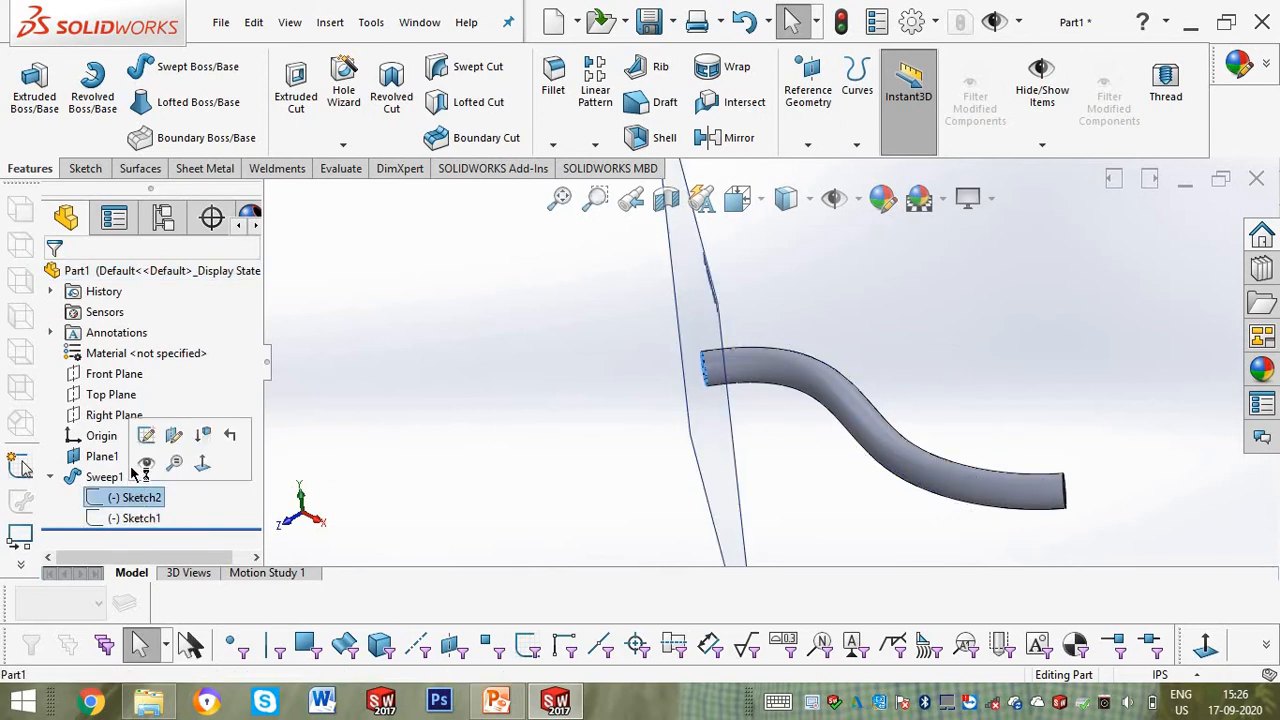
click(146, 463)
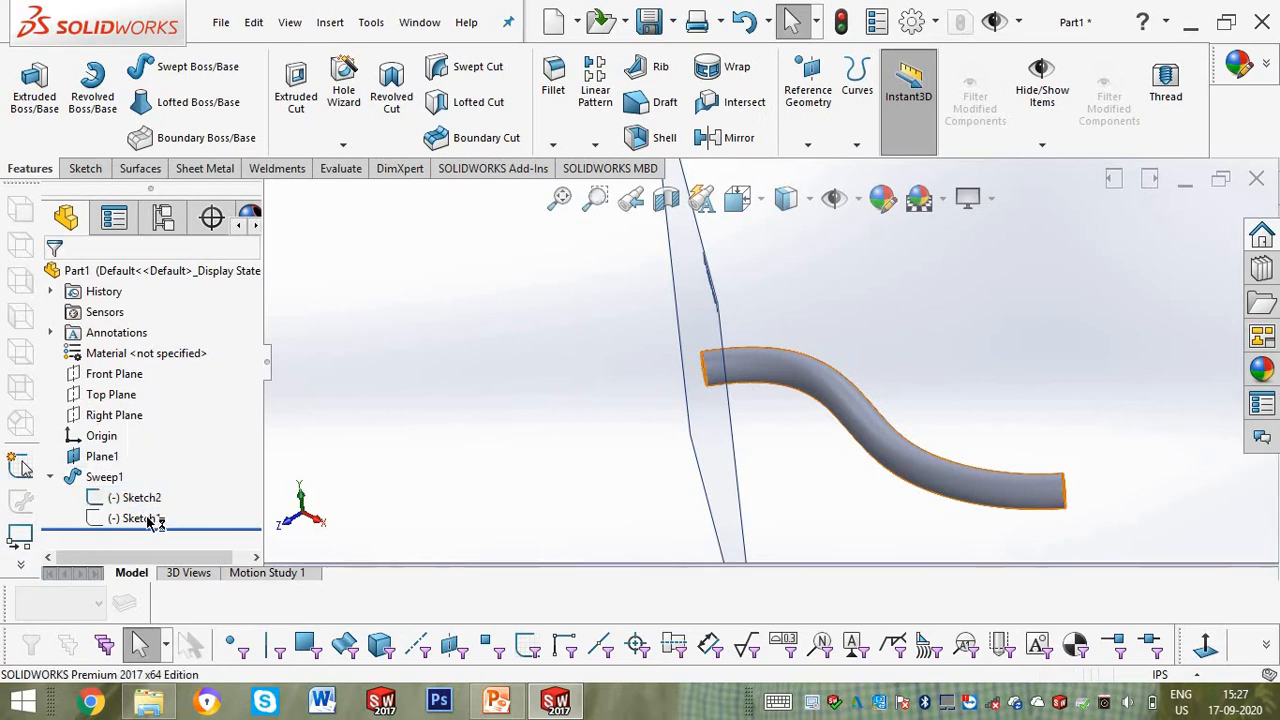
click(148, 519)
click(164, 487)
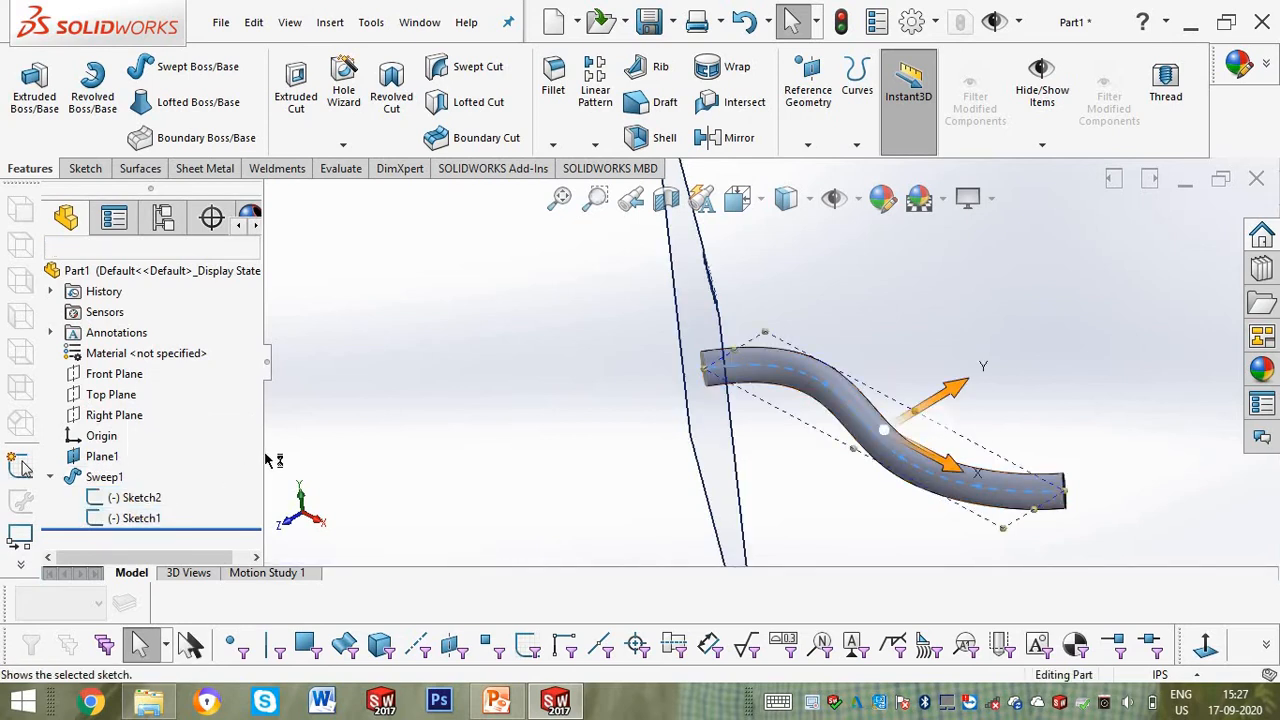
Edit the sweep's profile sketch, enlarge the circle to about 3.31 in diameter, and exit the sketch to rebuild the sweep.
click(163, 497)
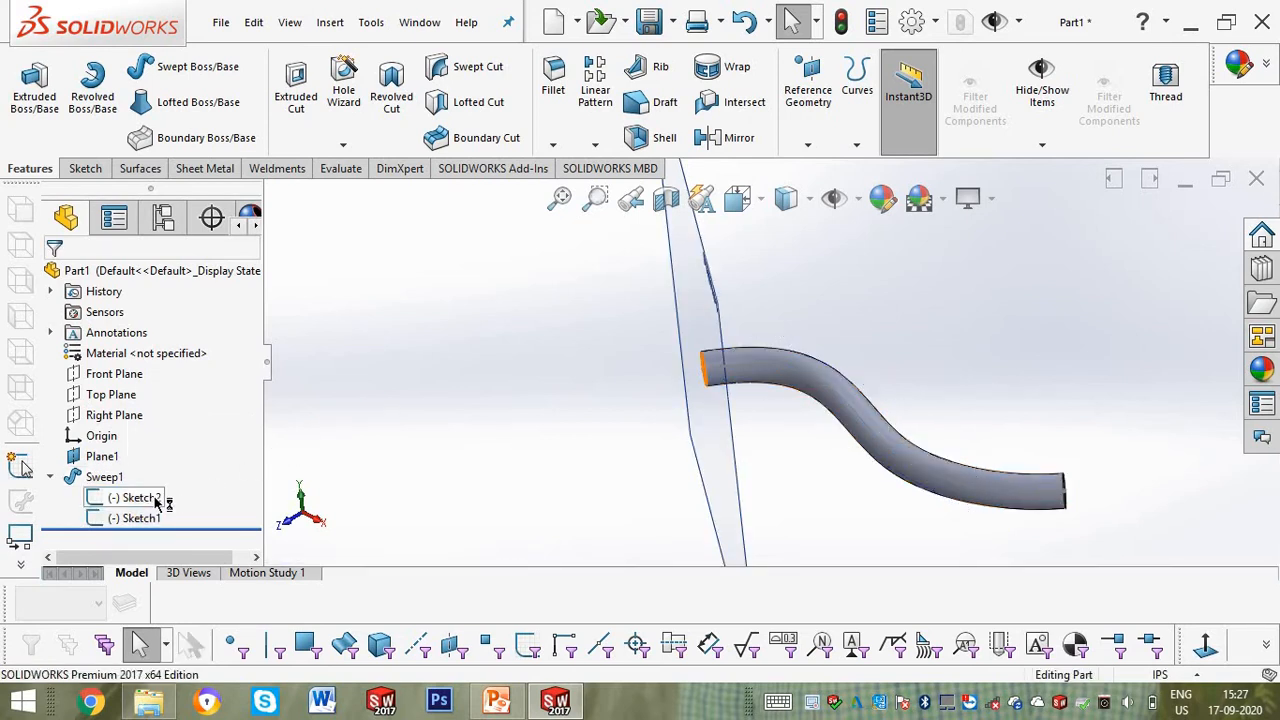
click(148, 519)
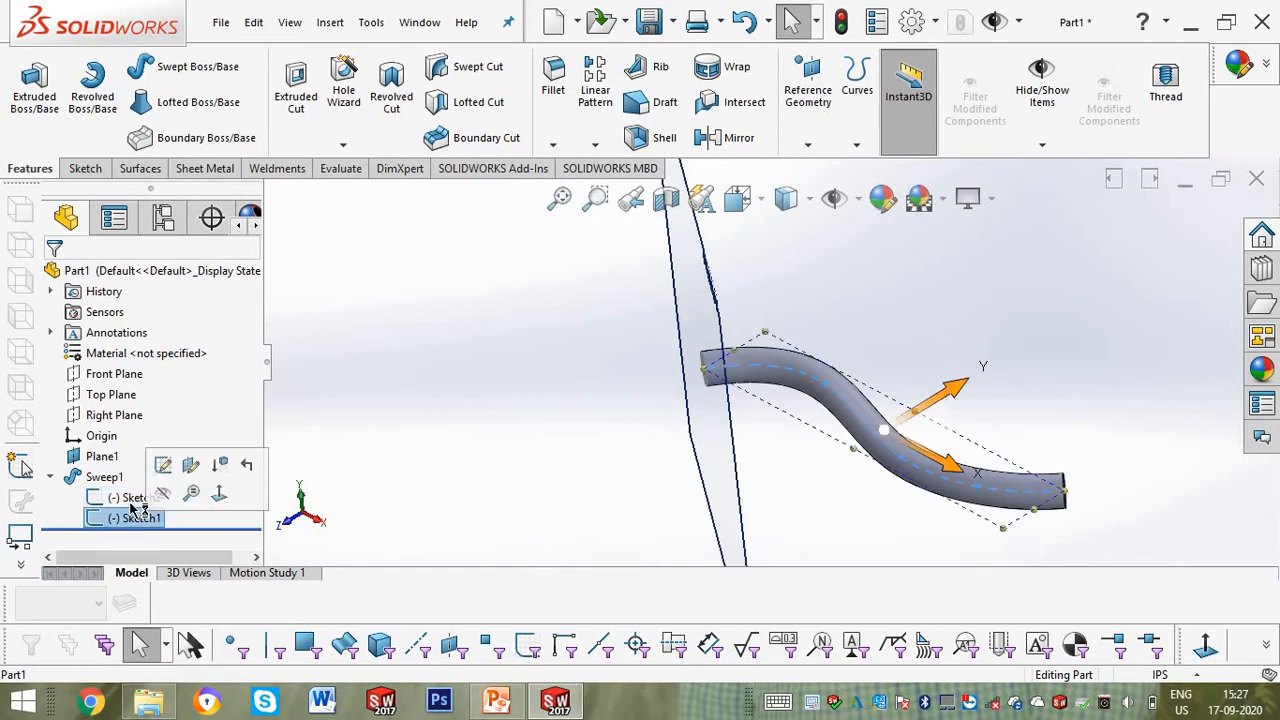
double_click(131, 503)
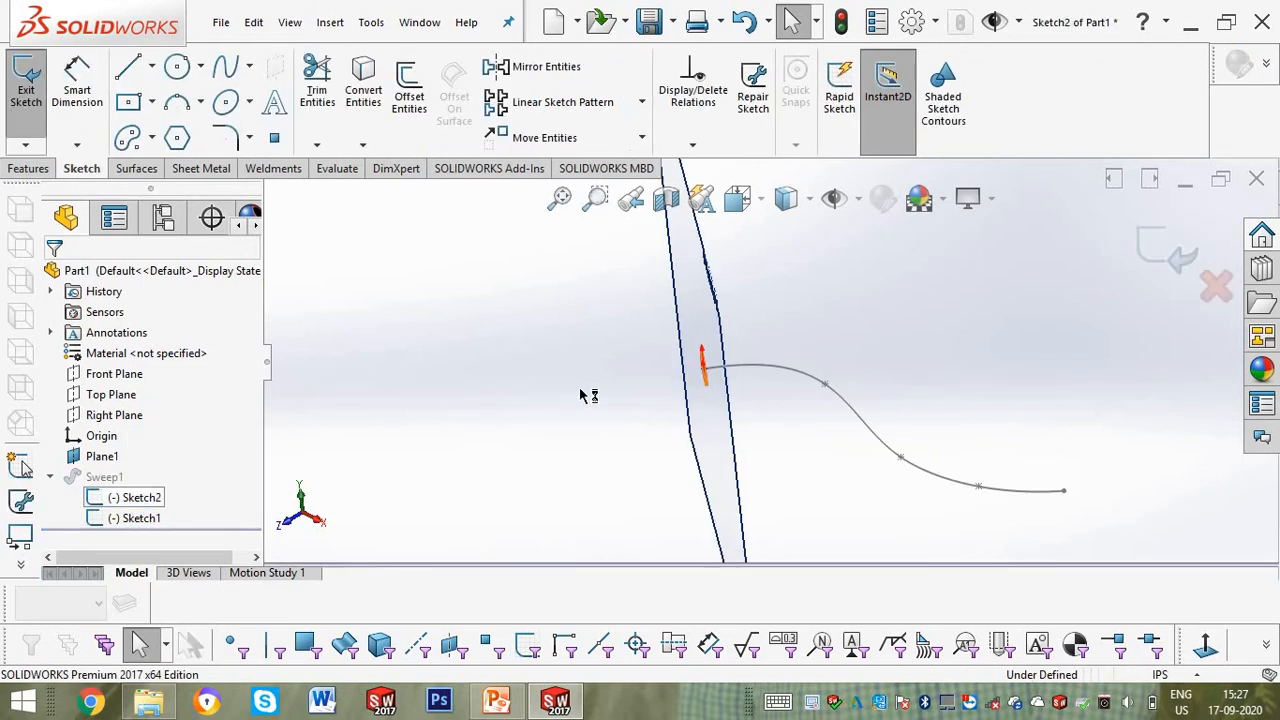
click(707, 365)
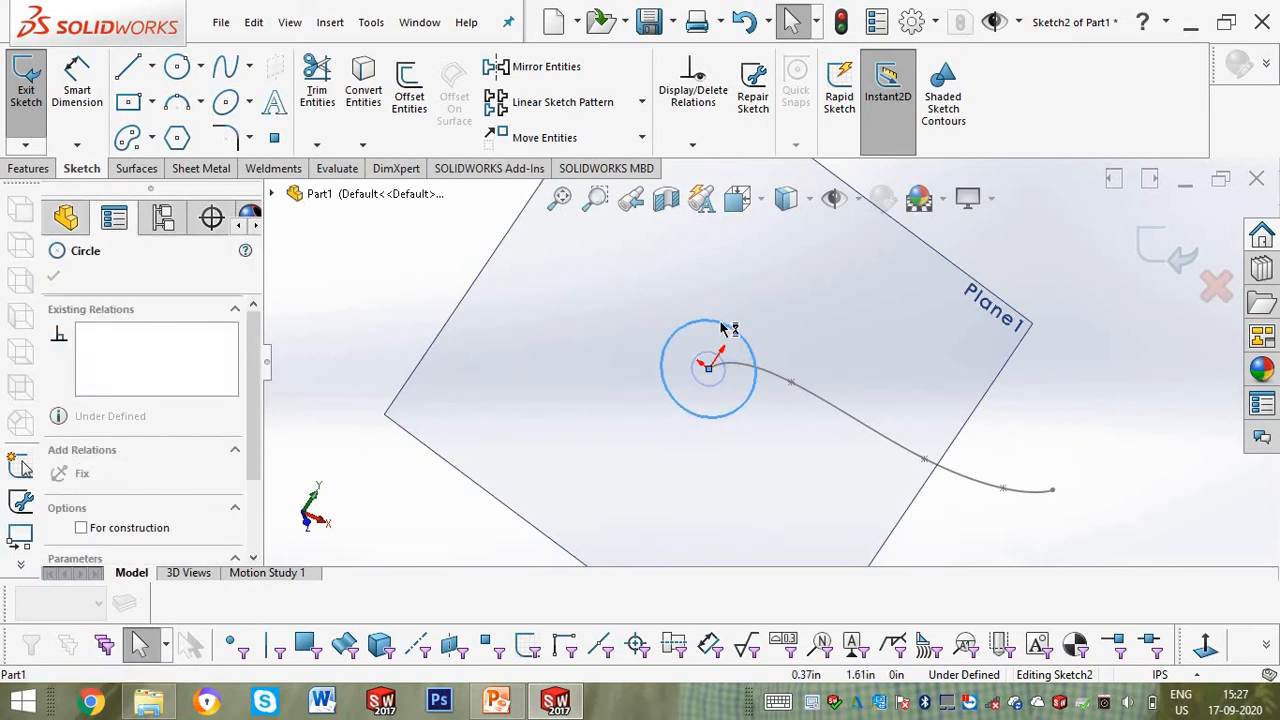
click(728, 328)
click(26, 90)
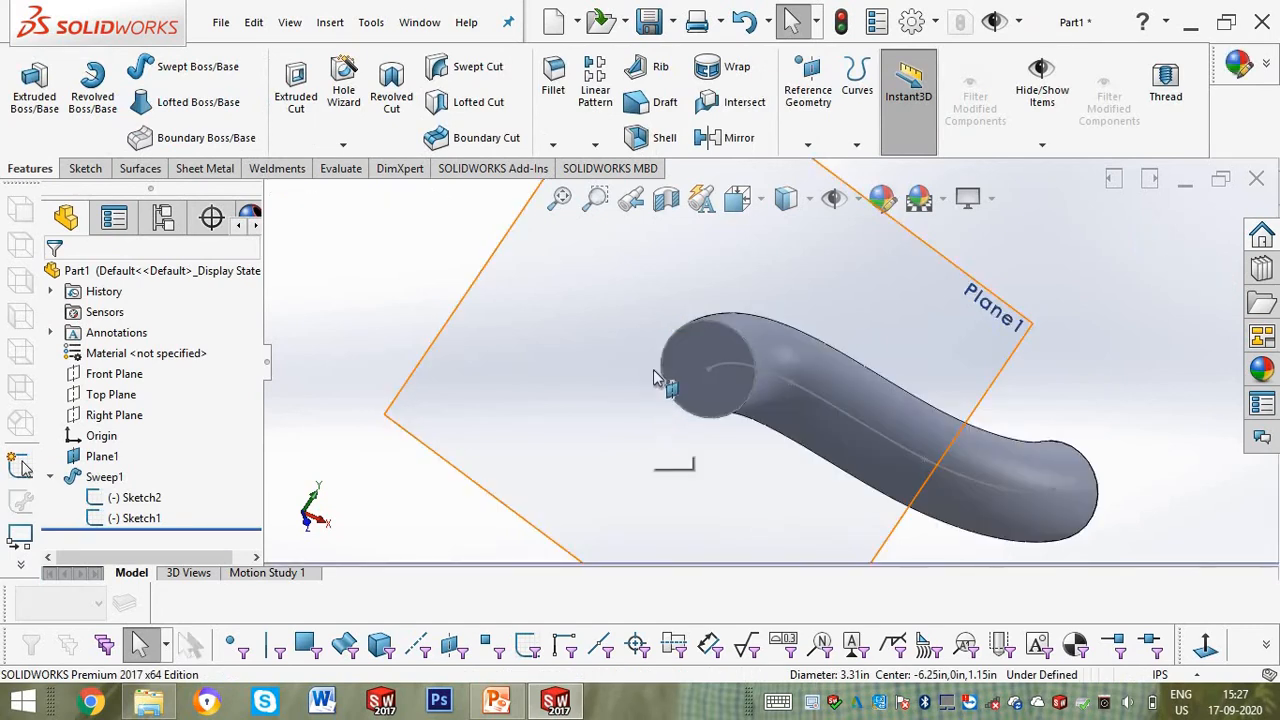
middle_drag(653, 378, 437, 445)
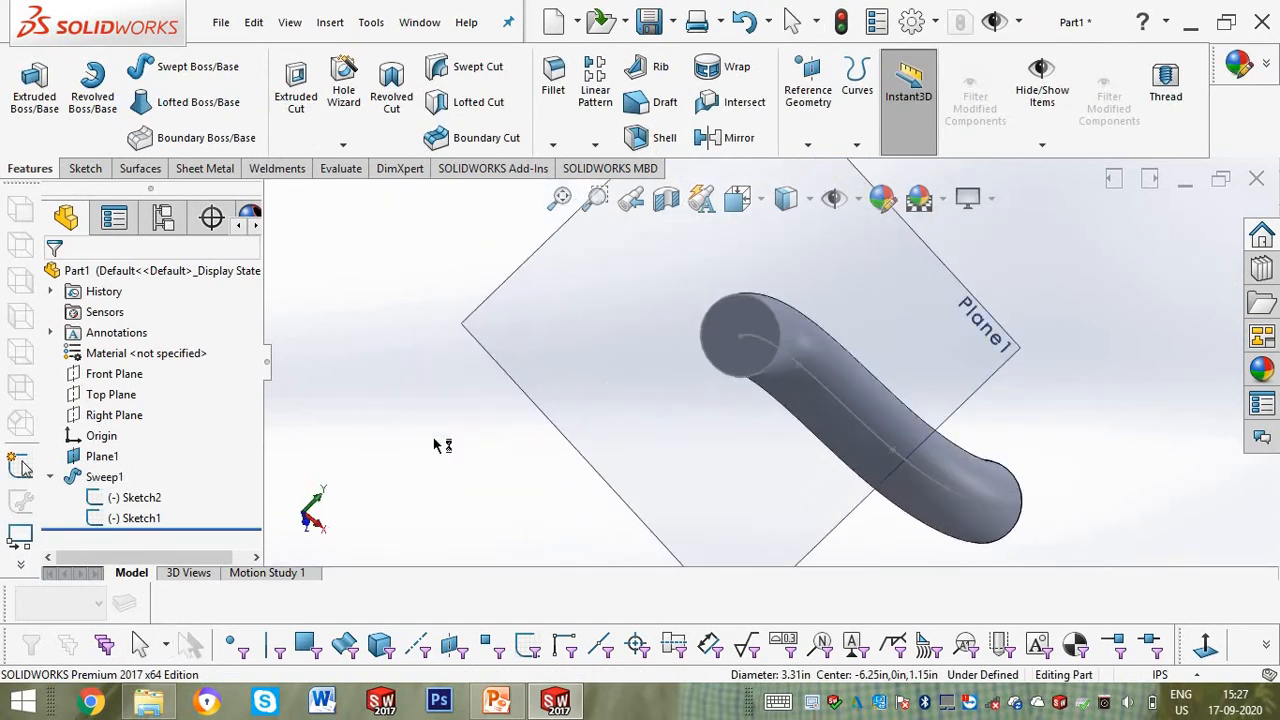
Open the sweep's definition and review its Options, Curvature Display and Guide Curves settings, then close it without changes.
click(99, 479)
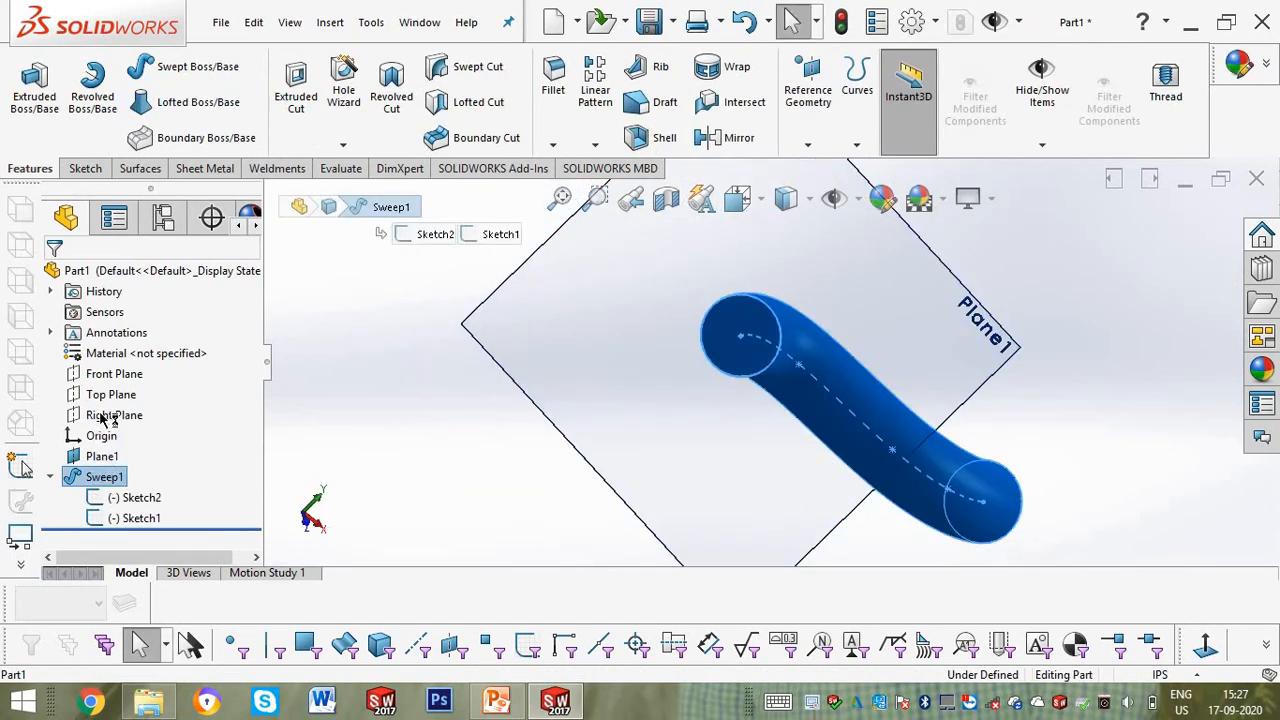
right_click(104, 477)
click(114, 294)
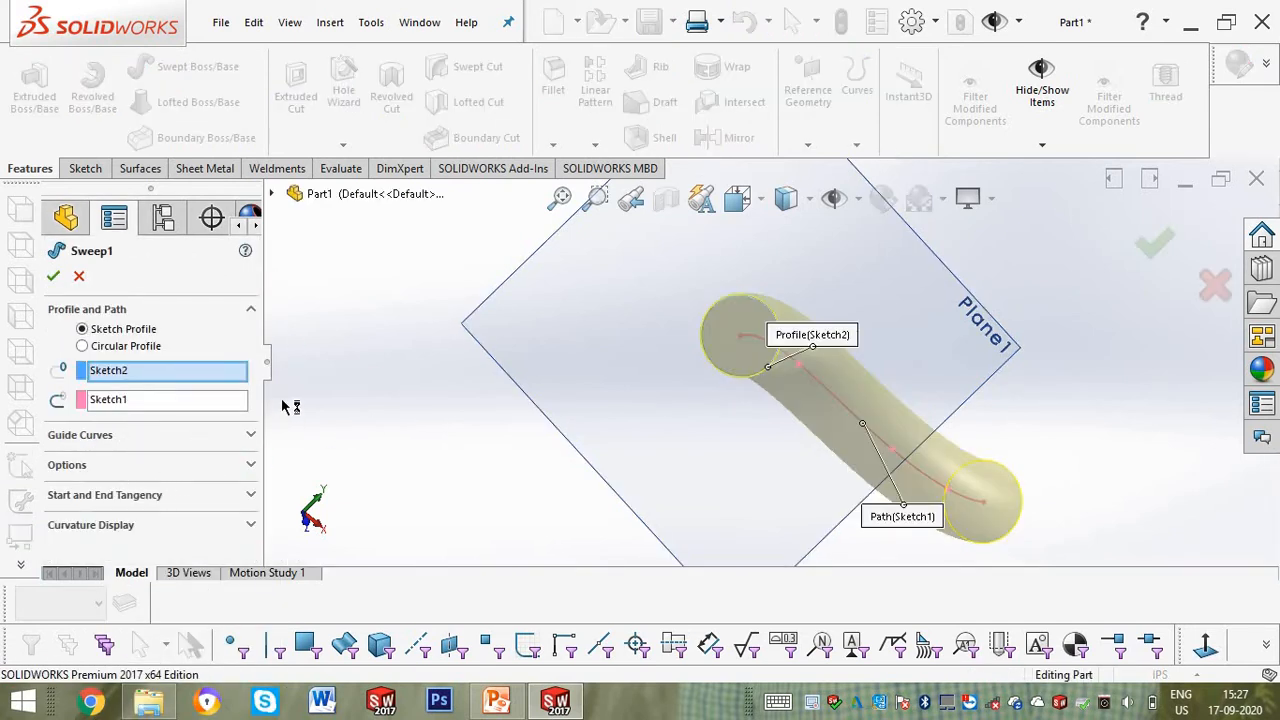
click(160, 474)
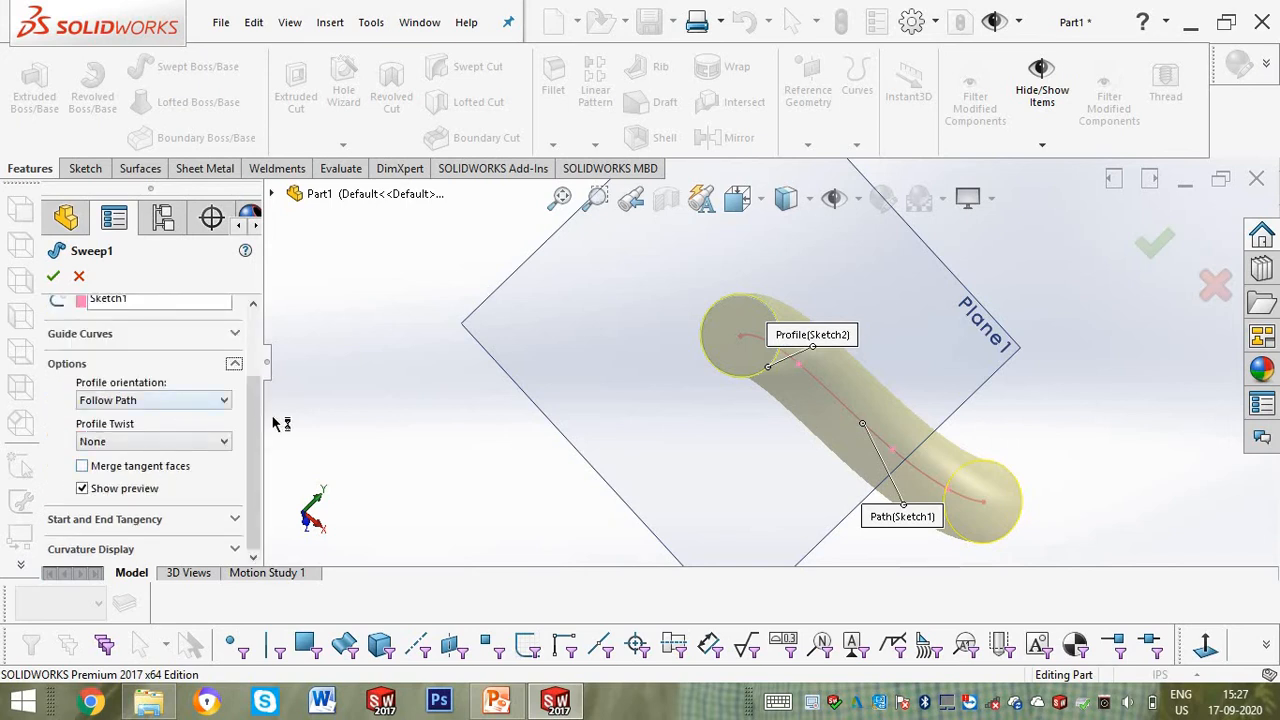
scroll(273, 417, up, 2)
drag(259, 390, 263, 318)
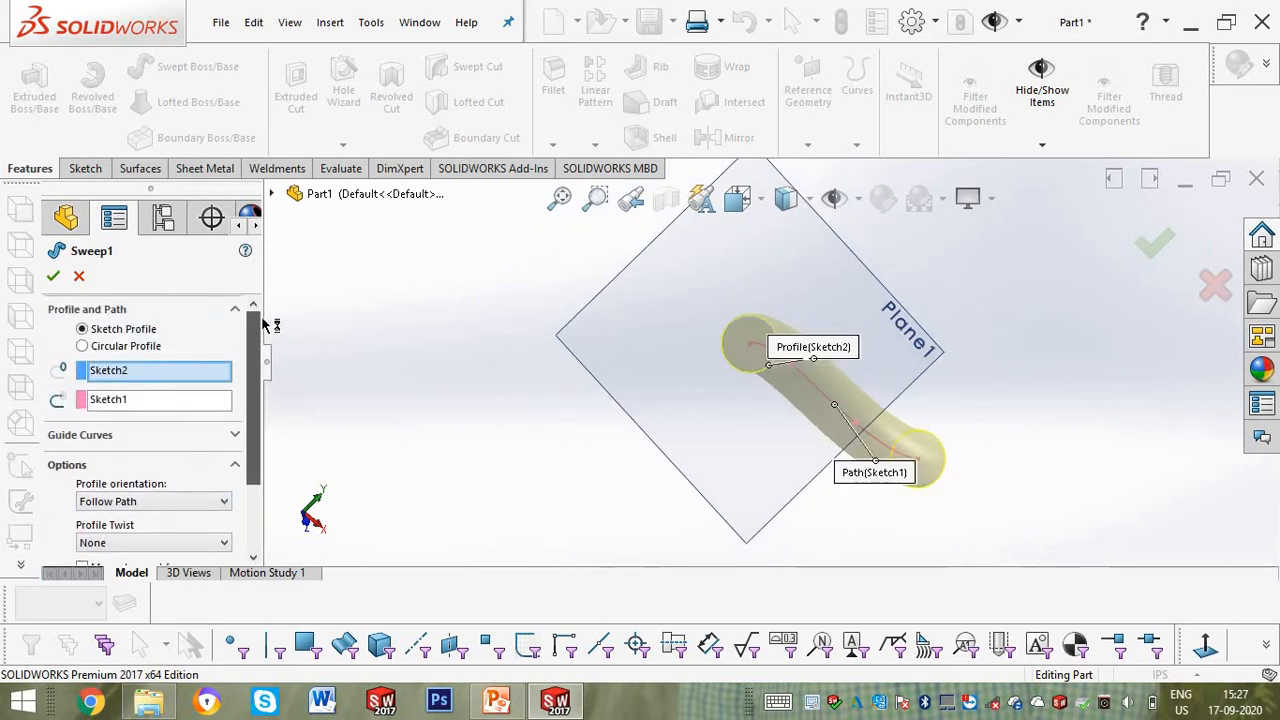
click(241, 465)
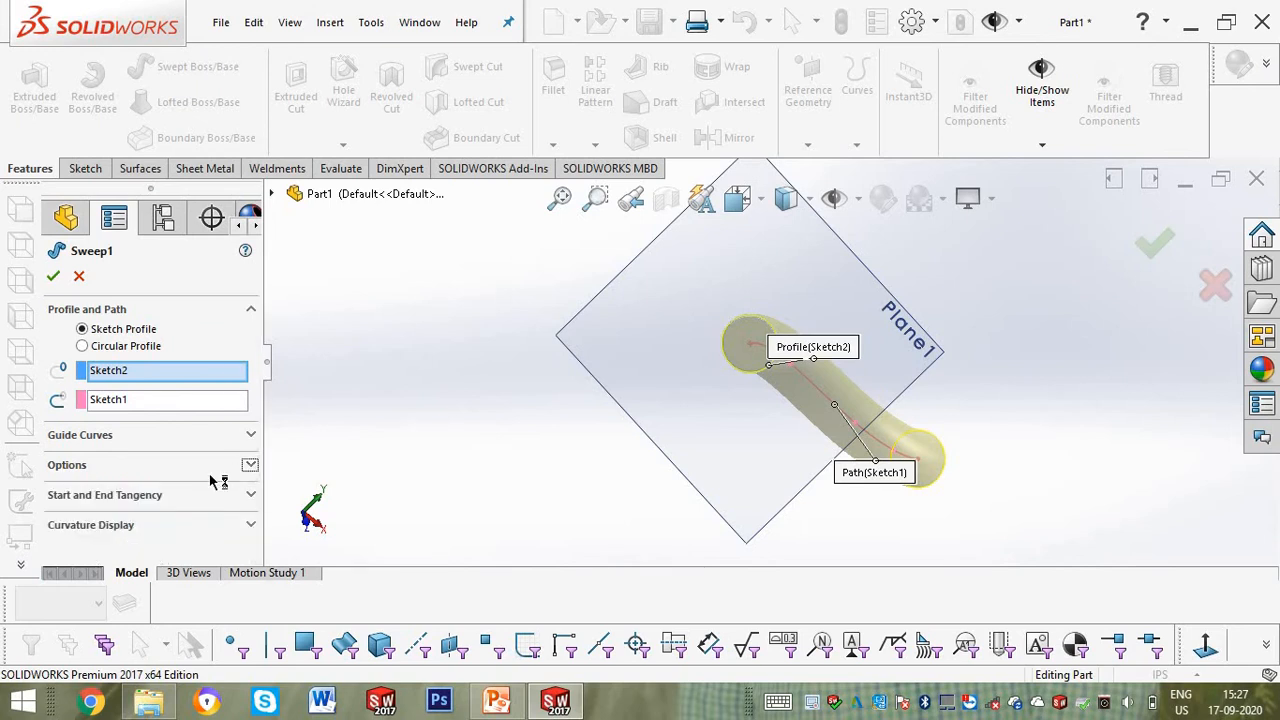
click(251, 526)
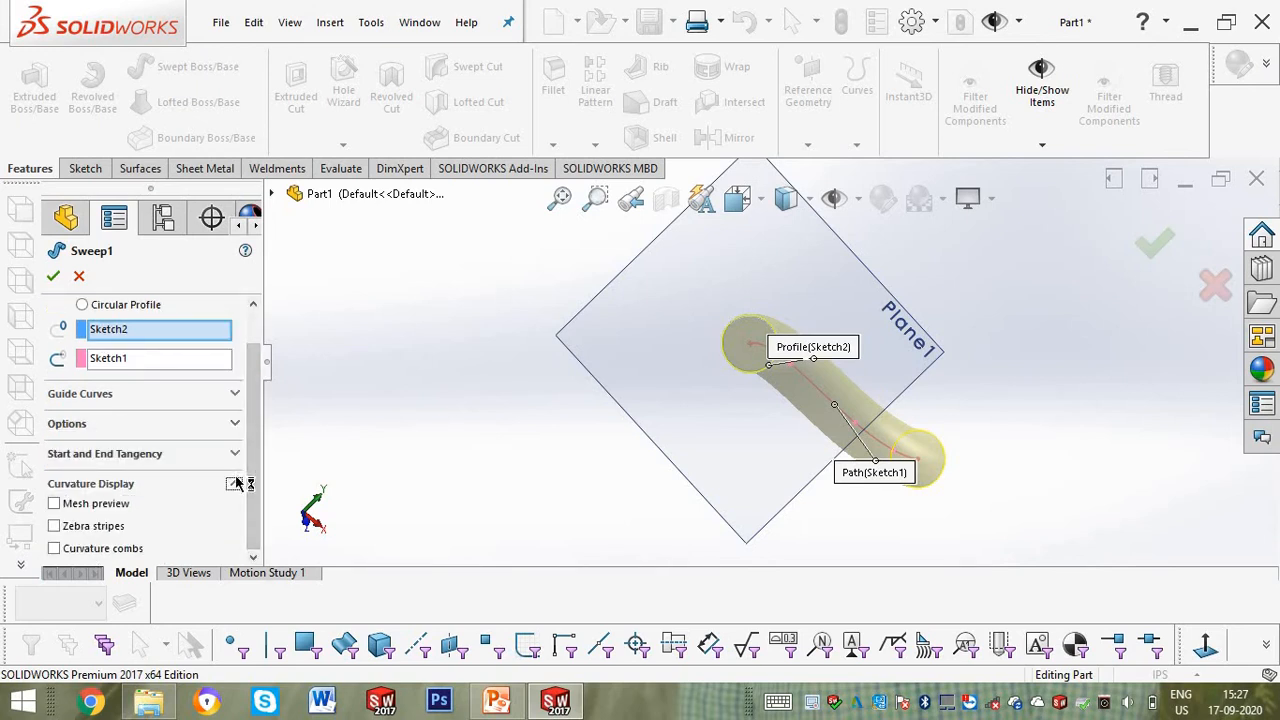
click(237, 486)
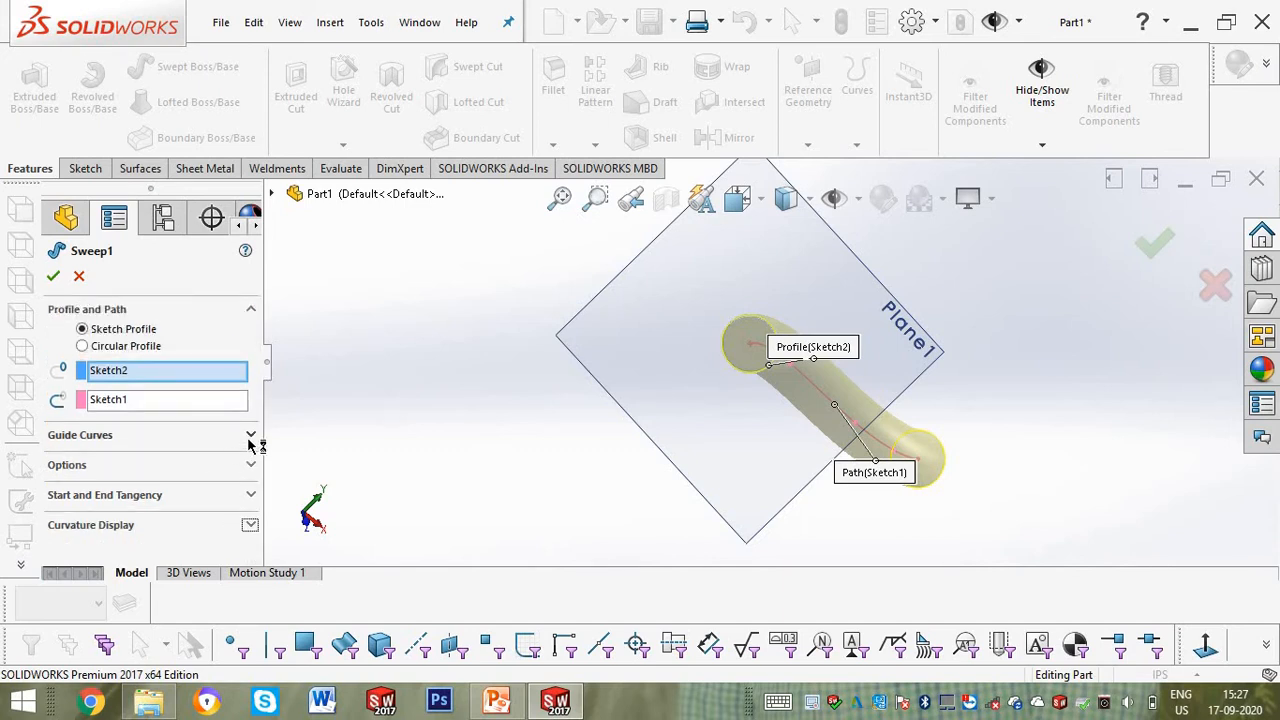
click(251, 436)
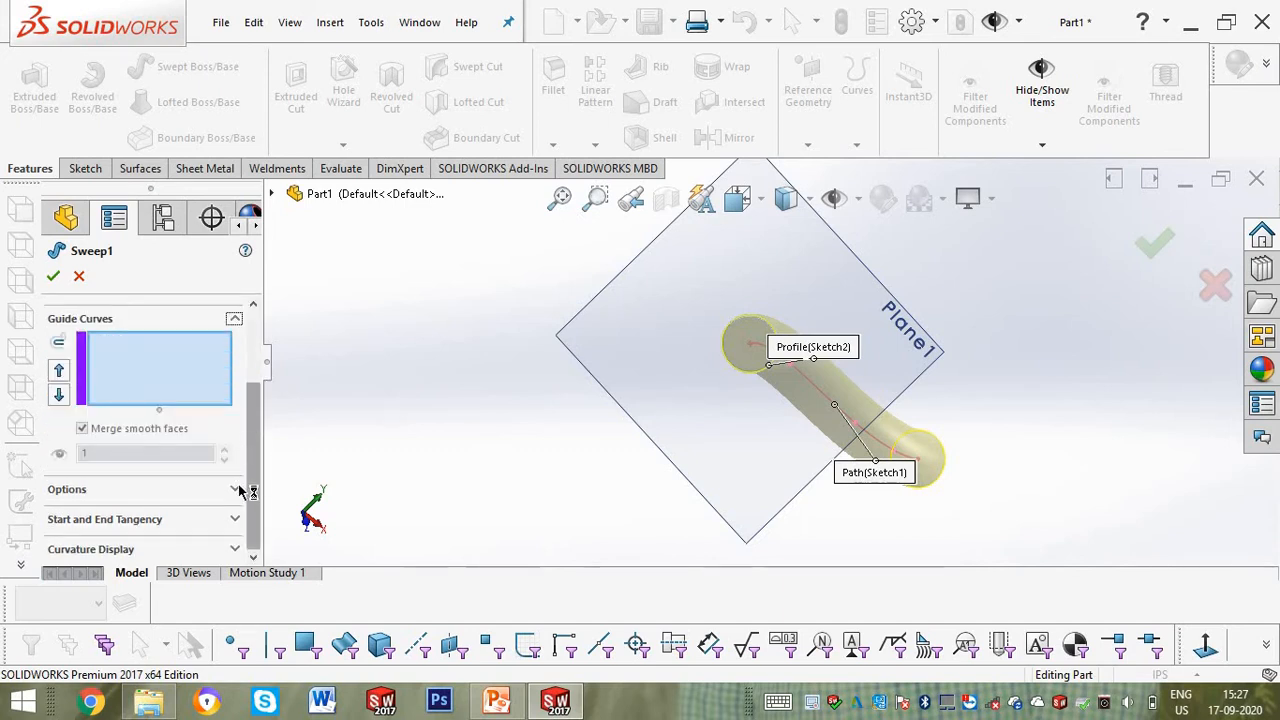
scroll(229, 477, up, 3)
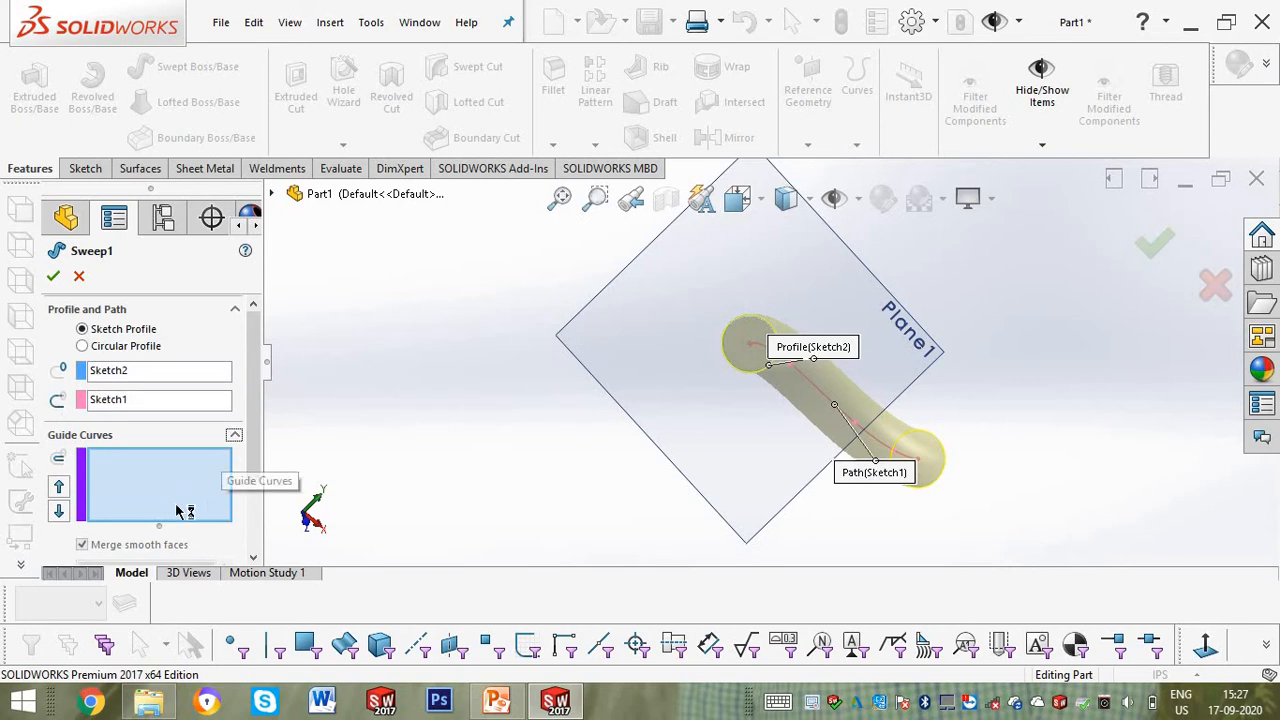
click(236, 438)
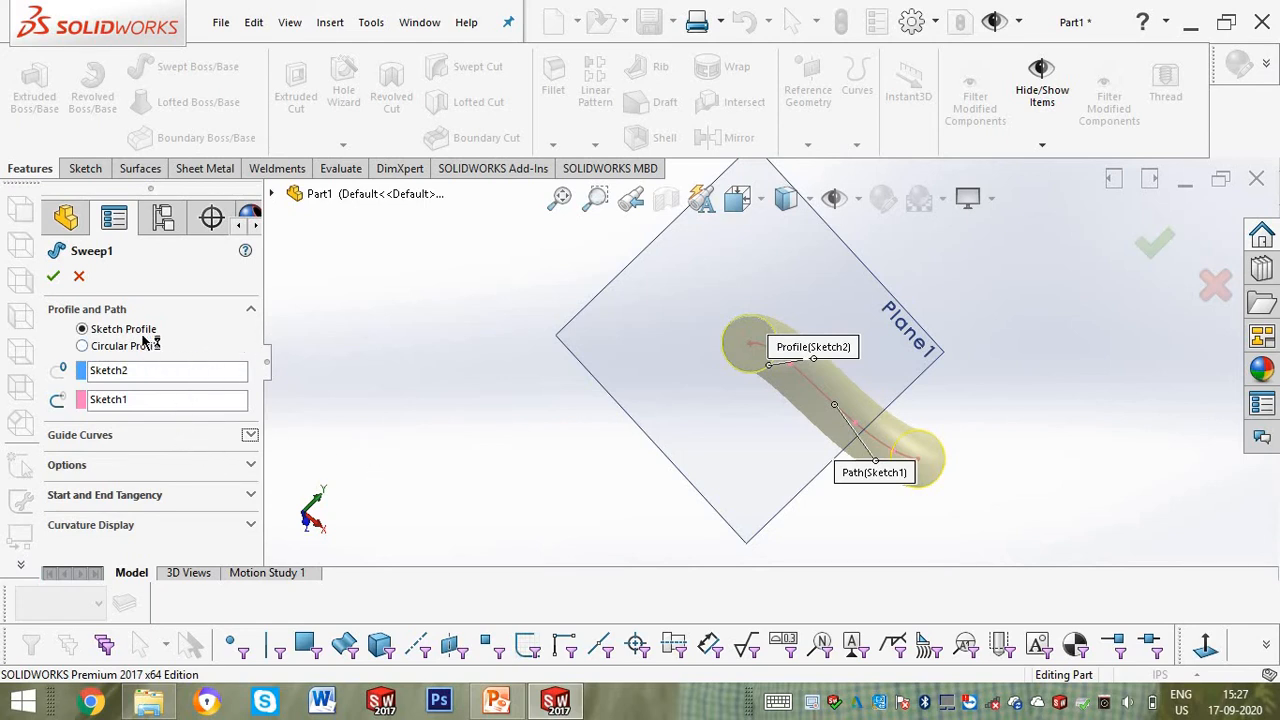
click(82, 279)
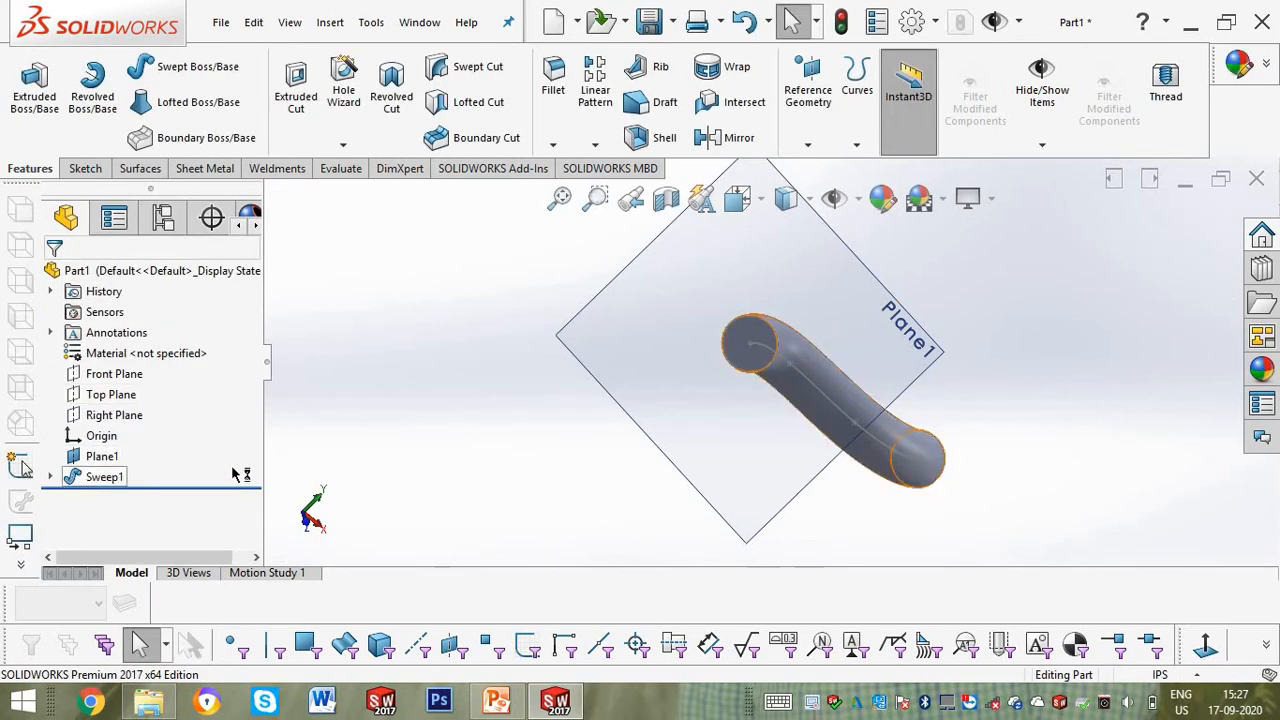
Remove the existing sweep feature, keeping its profile and path sketches.
key(ctrl+z)
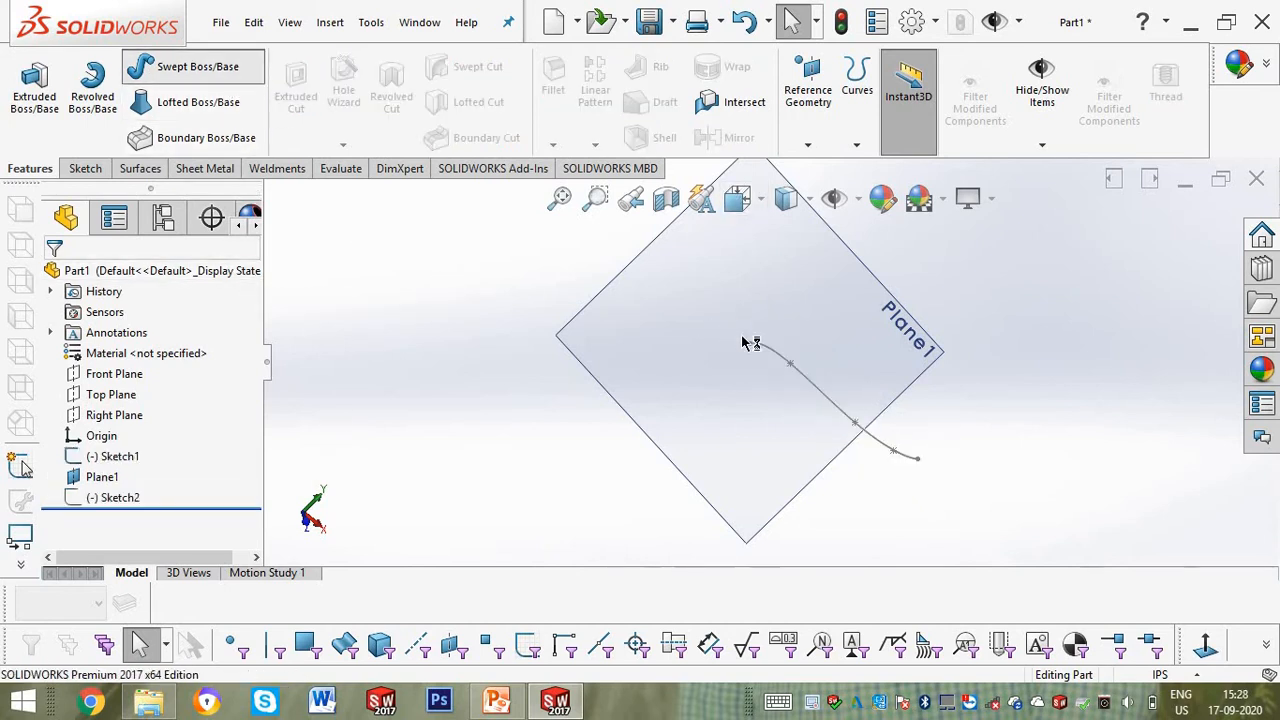
Create a swept boss along the spline sketch using the Circular Profile option with a 2 in diameter.
click(219, 403)
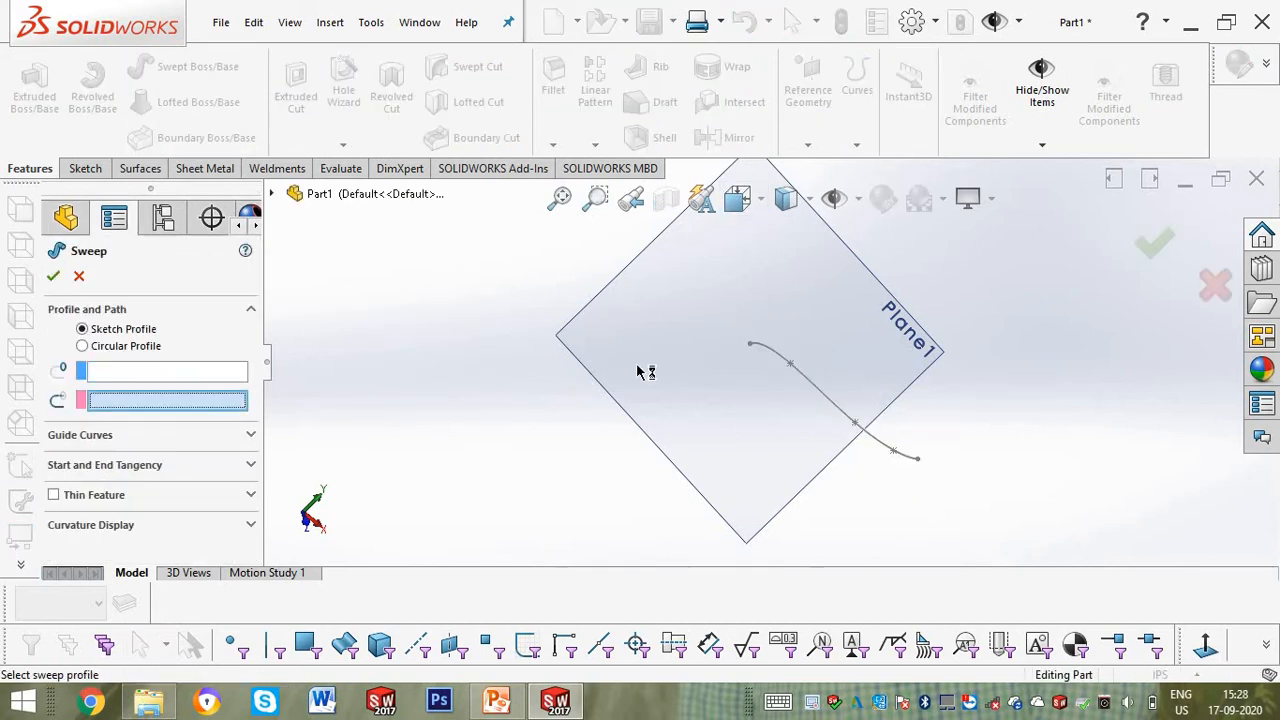
click(786, 360)
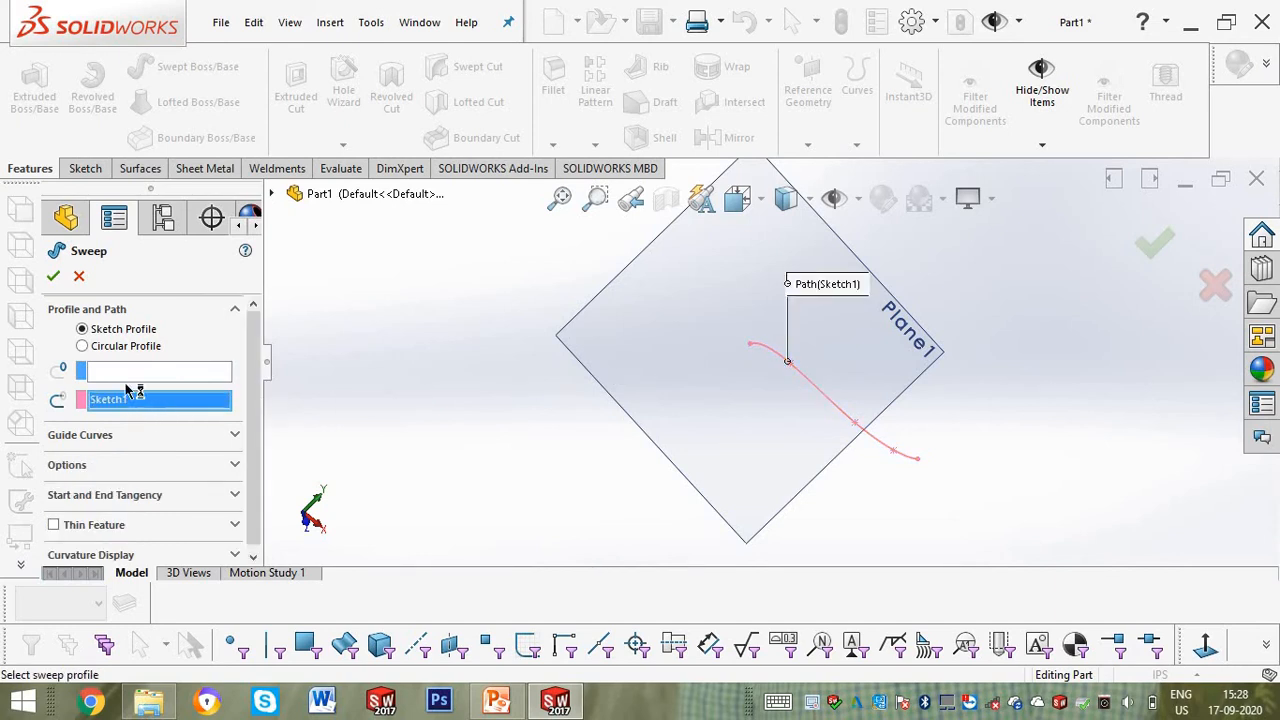
click(83, 346)
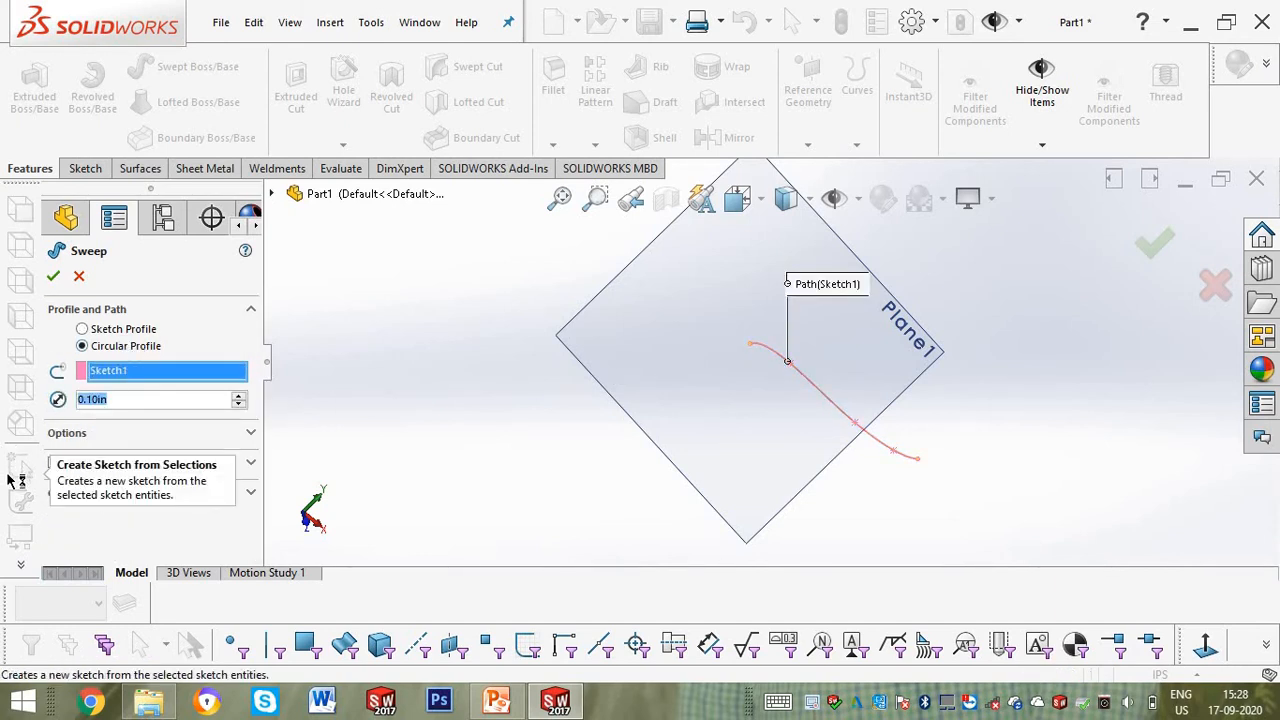
text(2)
key(Return)
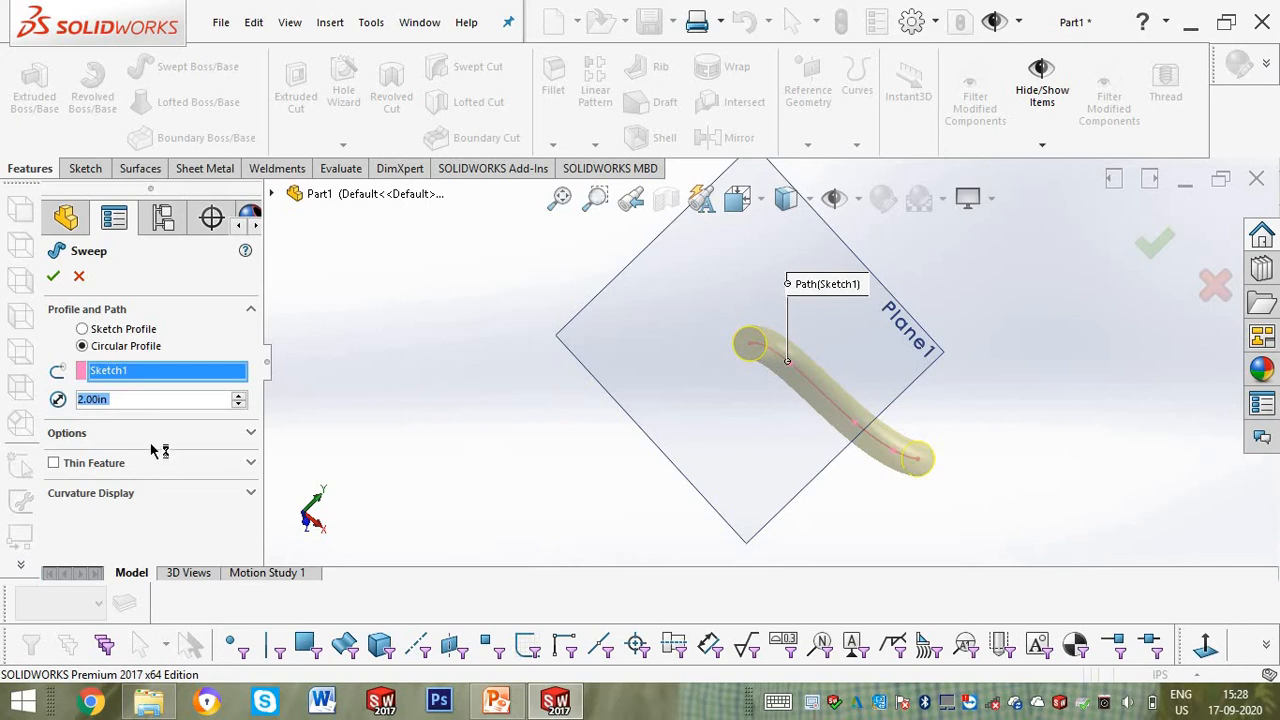
click(53, 277)
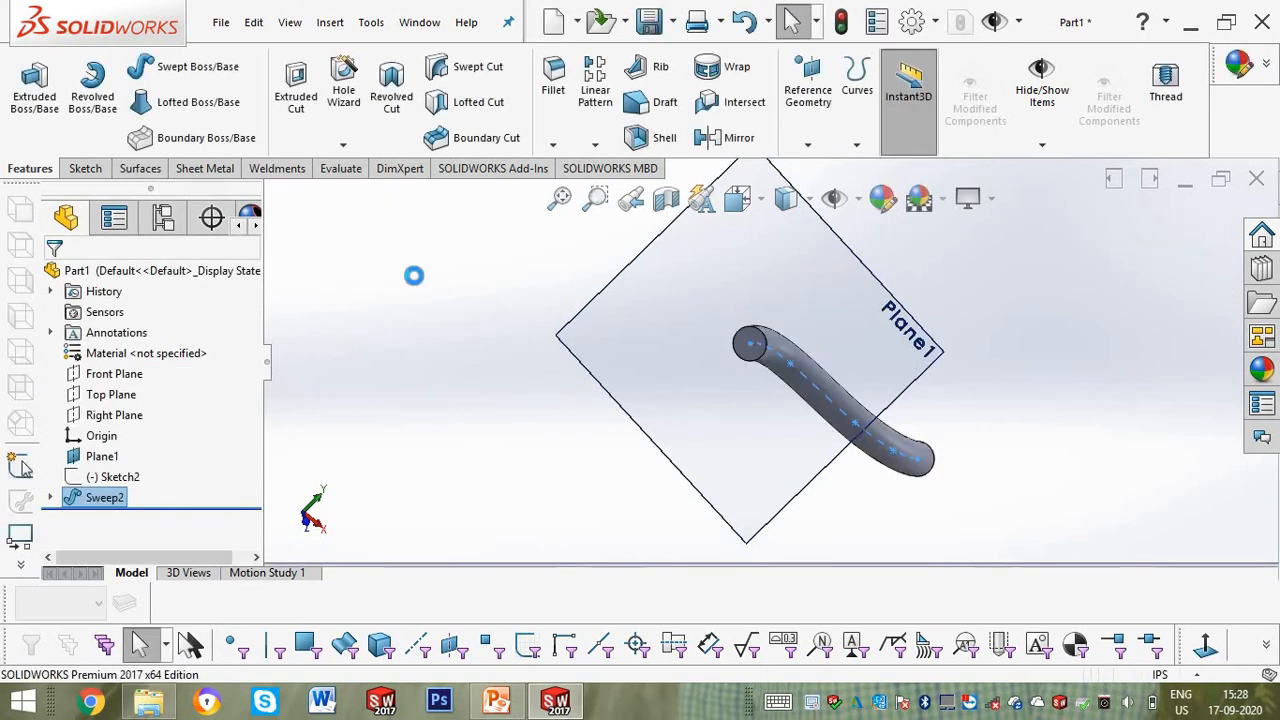
Open the circular-profile sweep's definition for review.
click(106, 500)
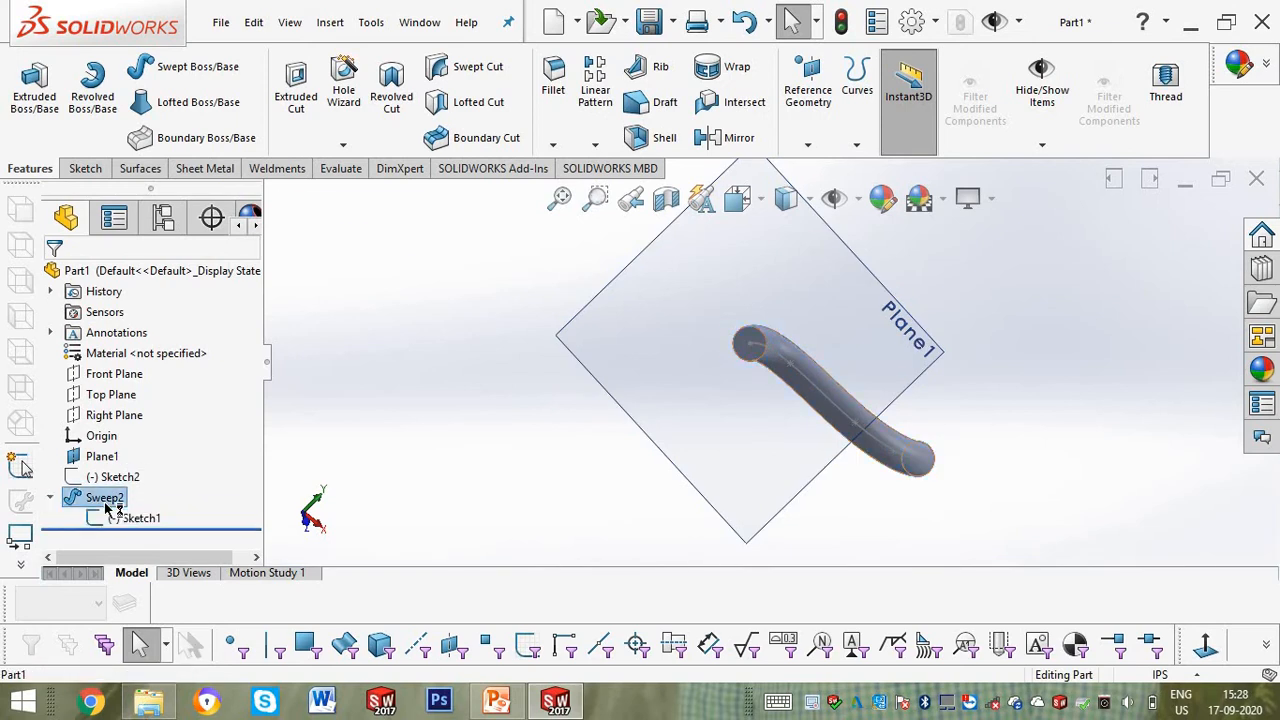
right_click(106, 500)
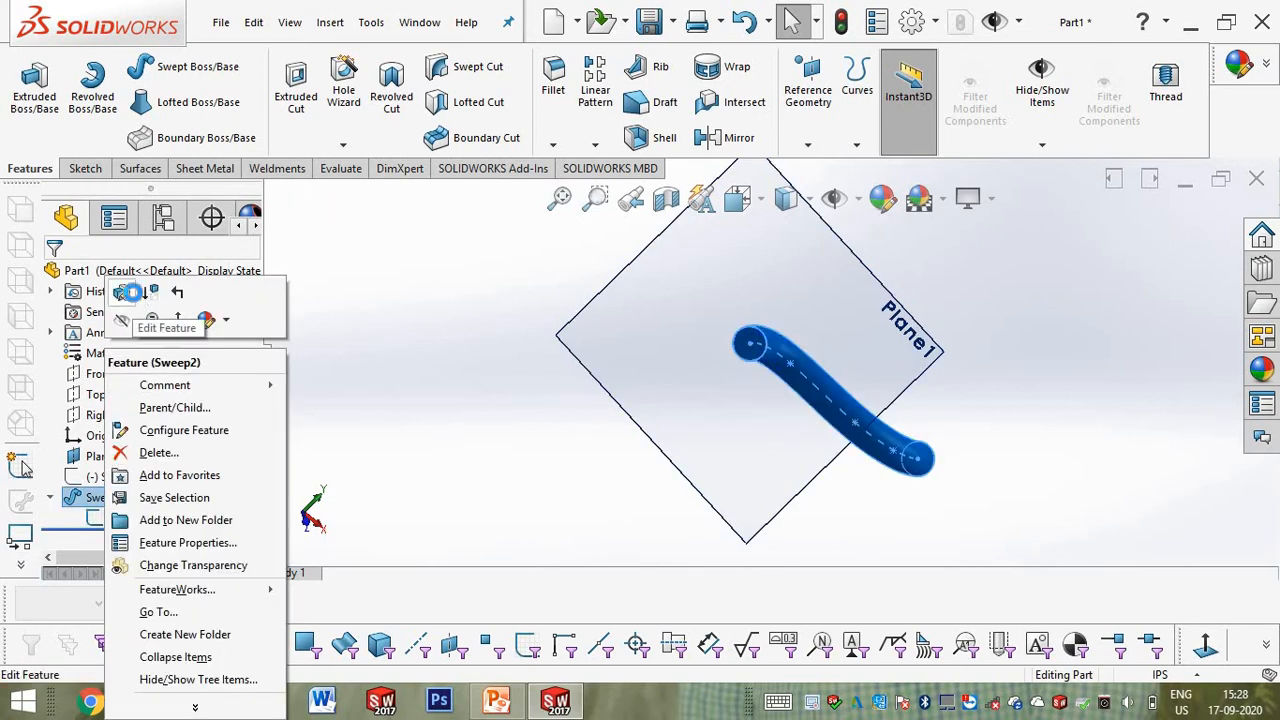
click(122, 291)
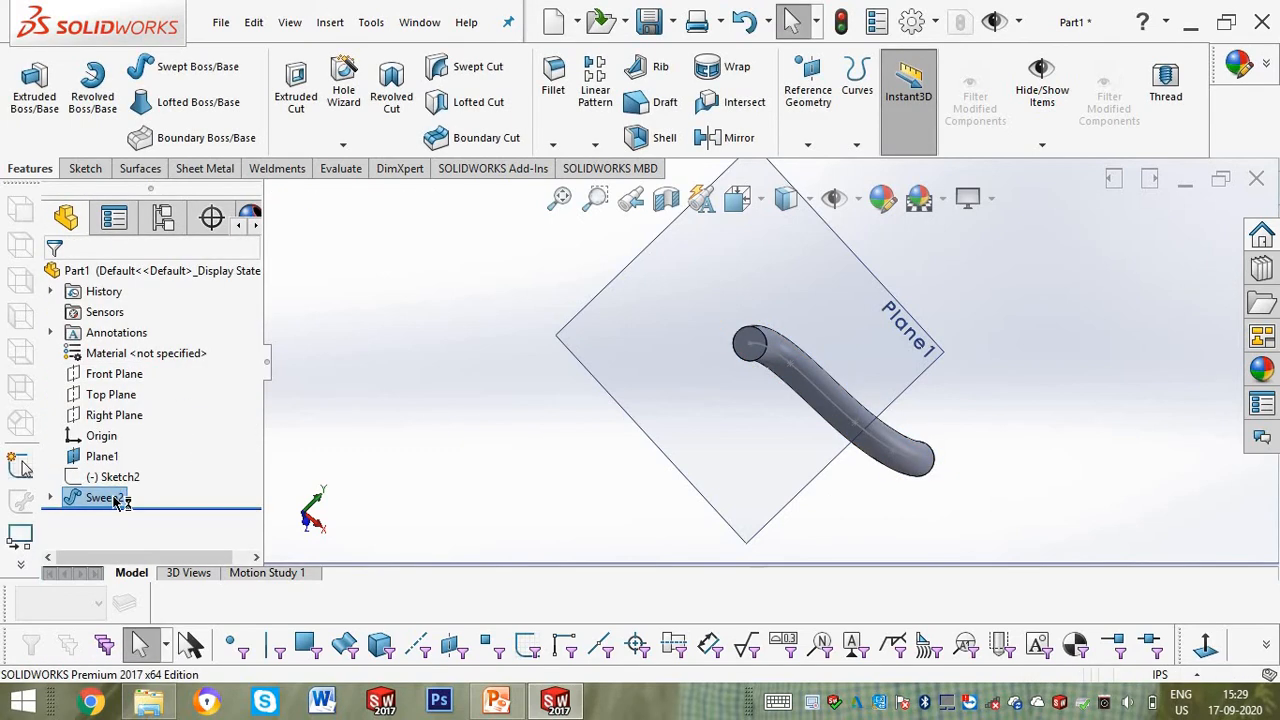
Delete the circular-profile sweep feature without deleting its absorbed sketch.
right_click(112, 499)
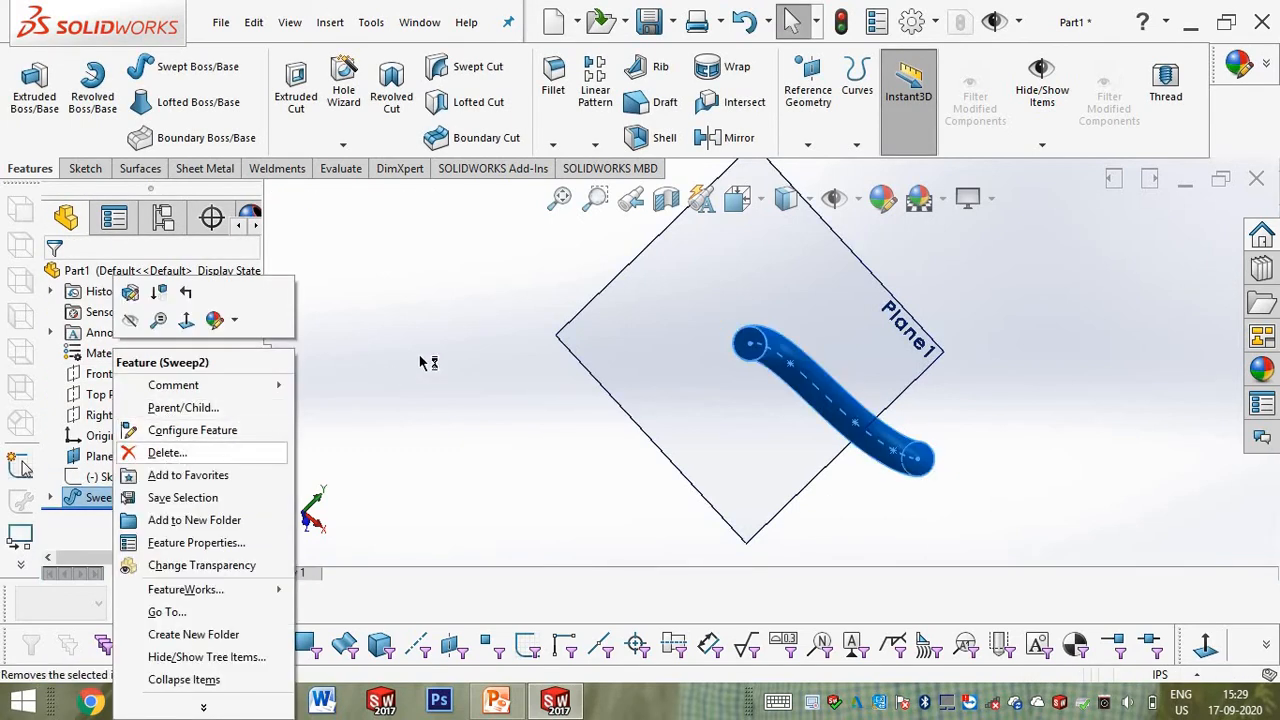
click(188, 452)
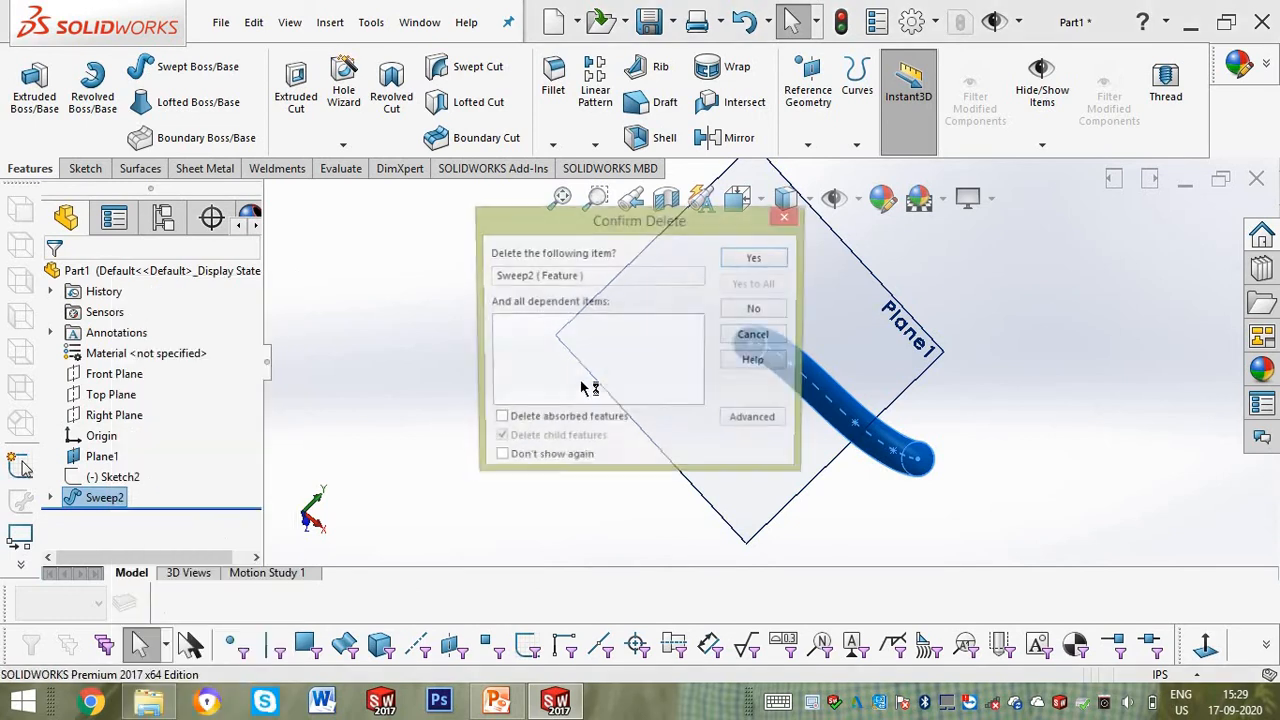
click(758, 259)
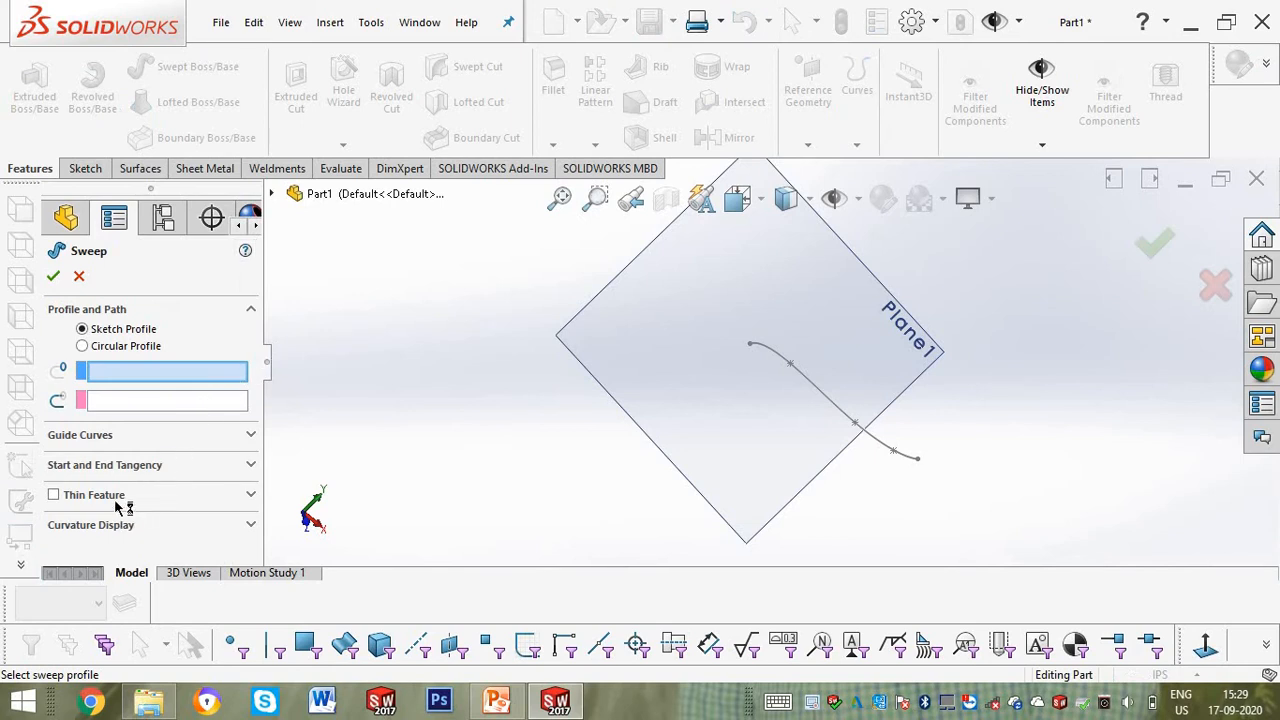
Set up a swept boss with the spline sketch as the path and a circular profile 2 in in diameter.
click(210, 401)
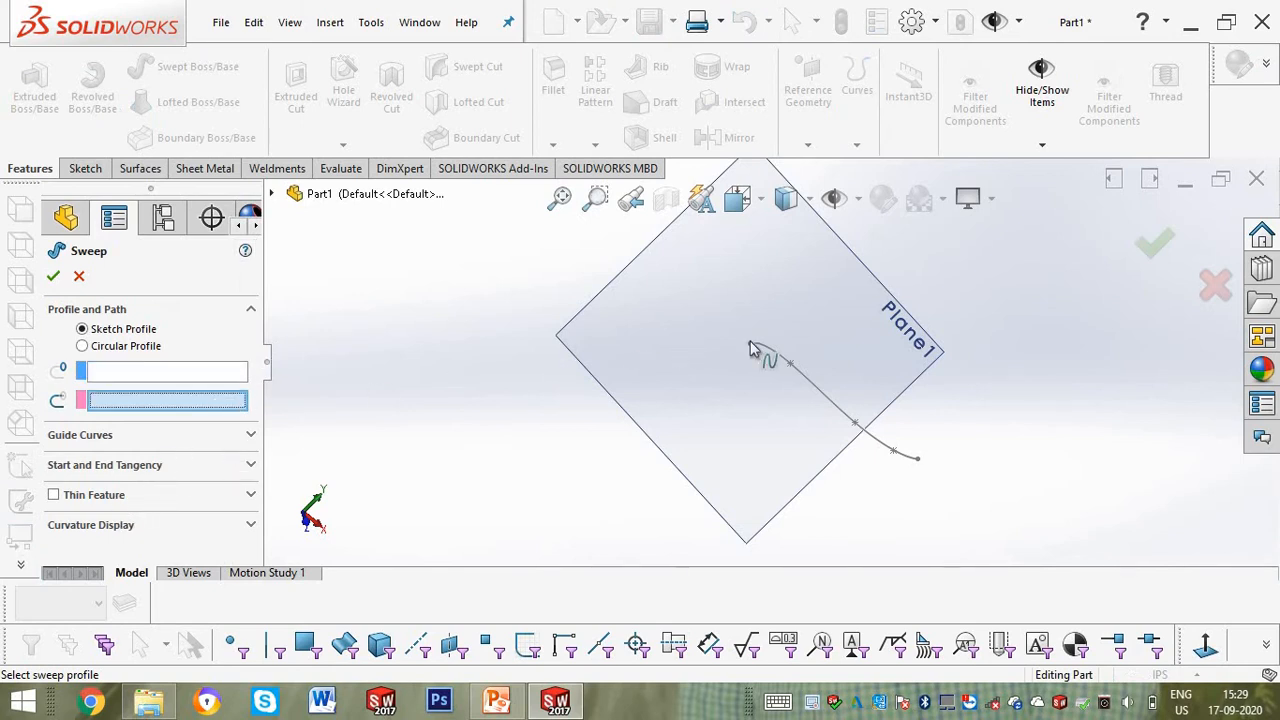
click(788, 361)
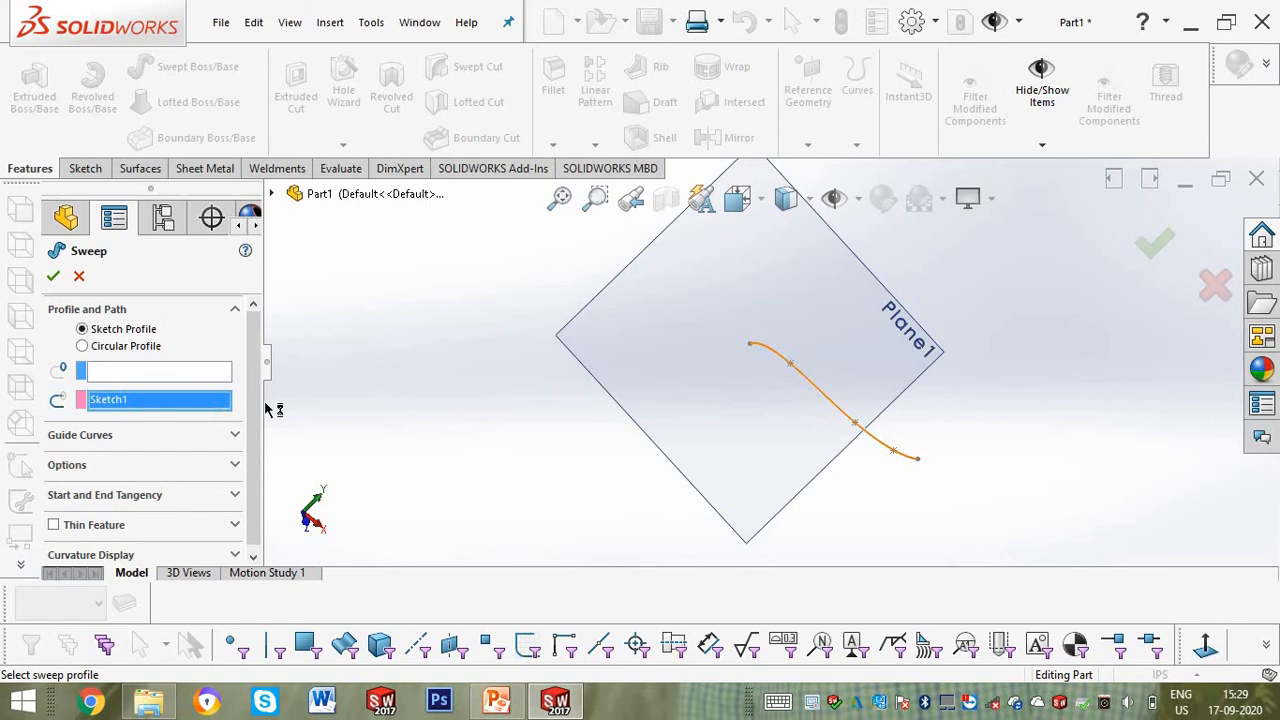
click(103, 345)
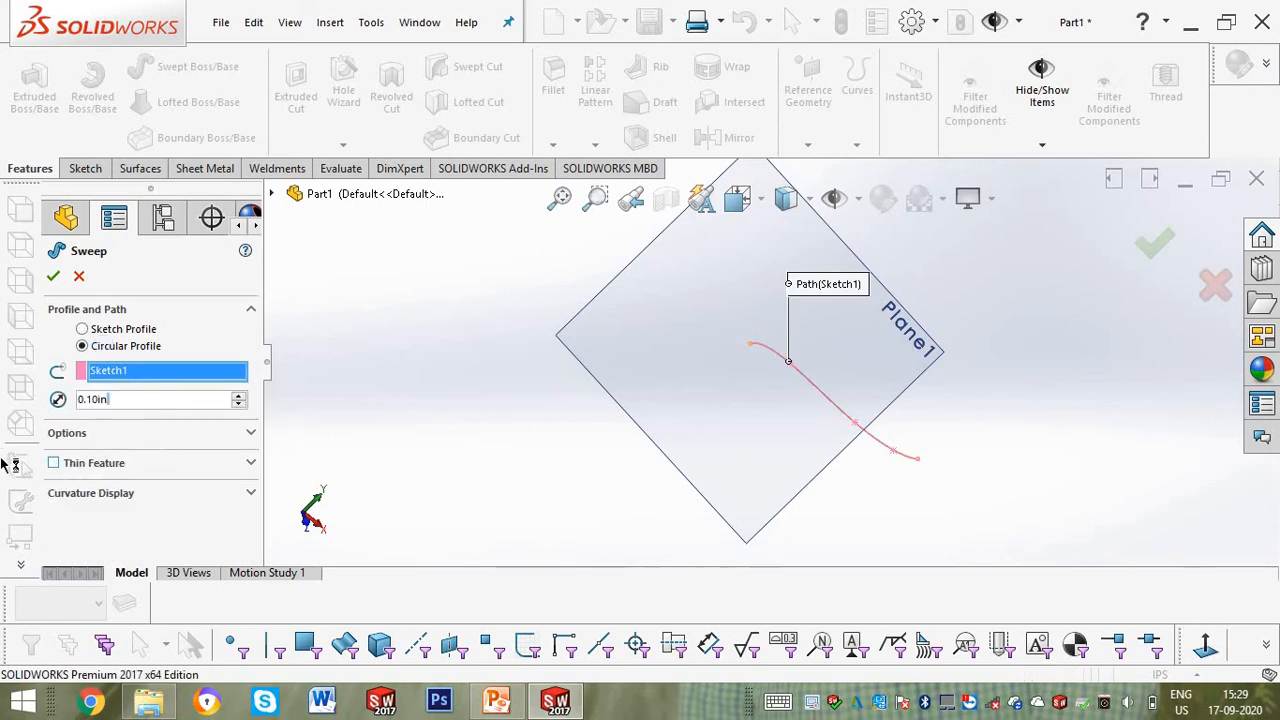
text(2)
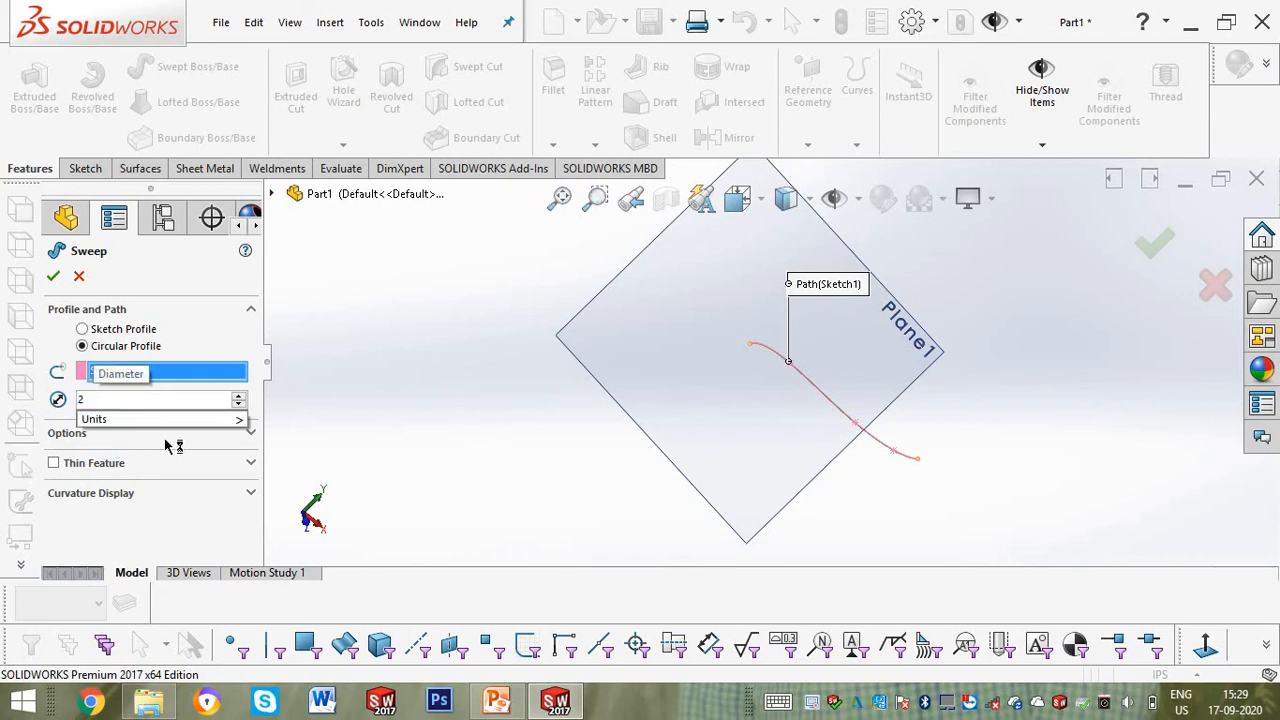
key(Return)
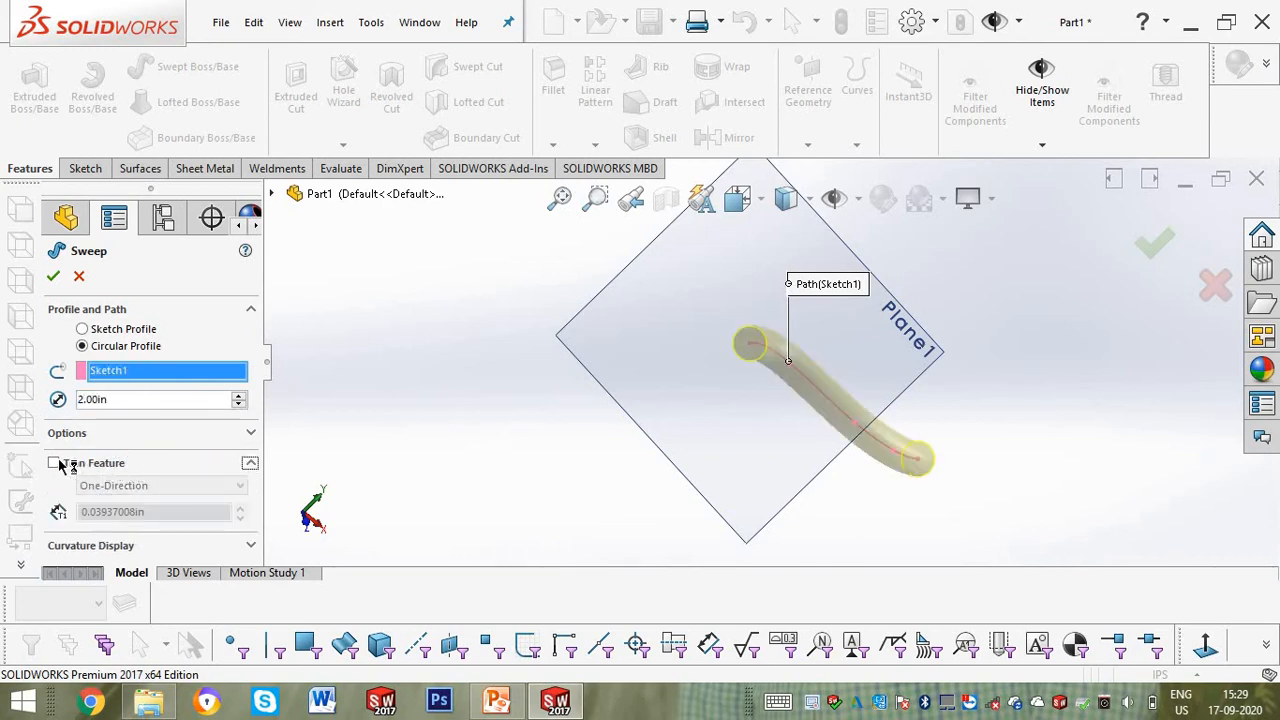
Make the sweep a Mid-Plane thin feature with a 0.20 in wall thickness and create the hollow tube.
click(55, 462)
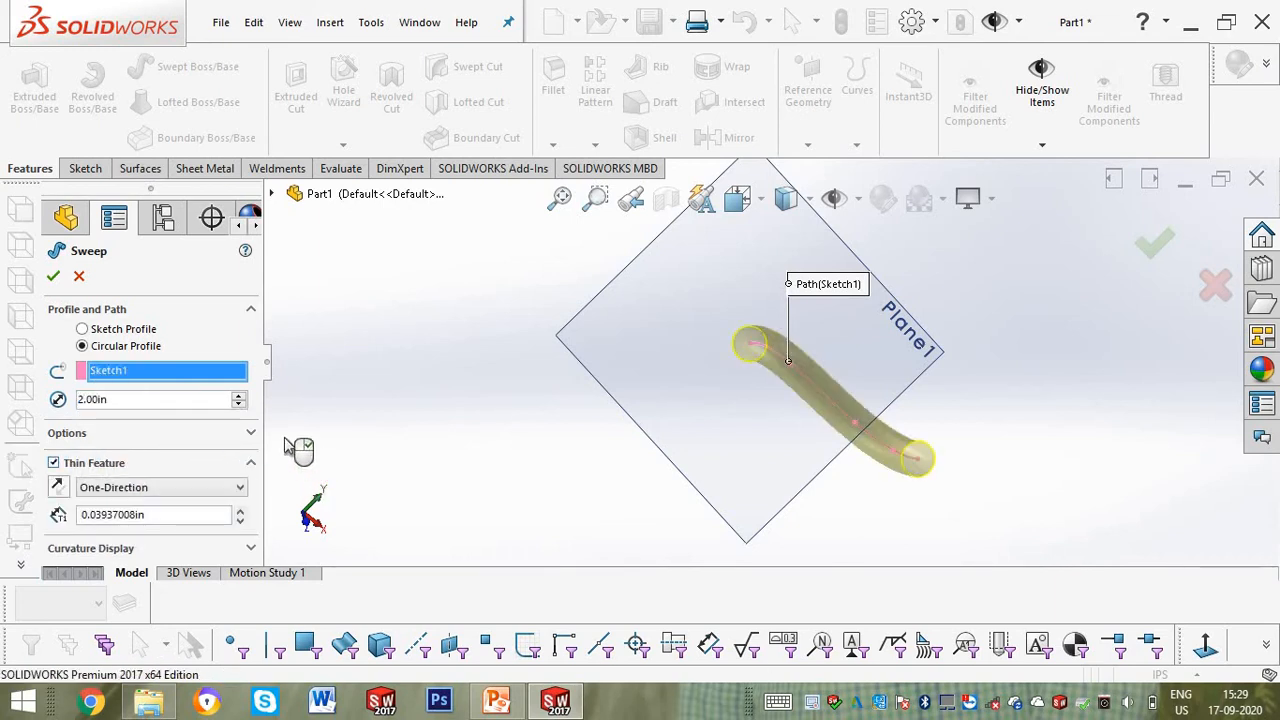
click(190, 497)
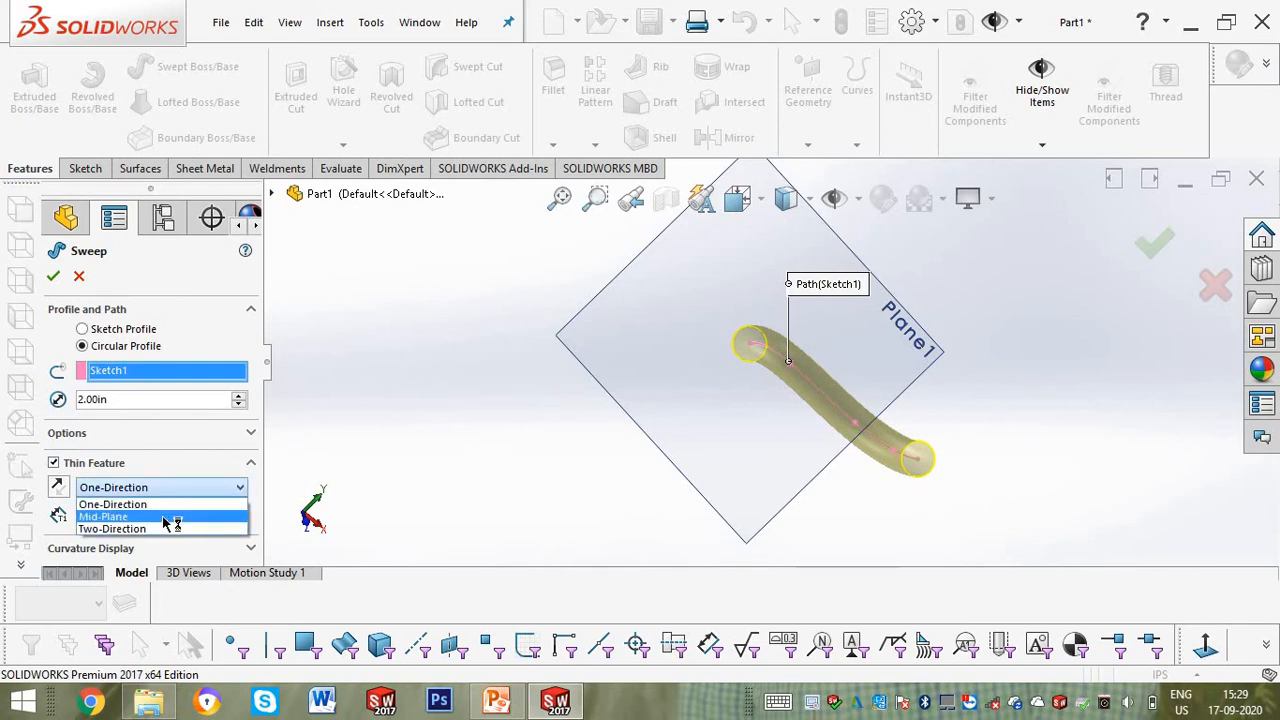
click(167, 517)
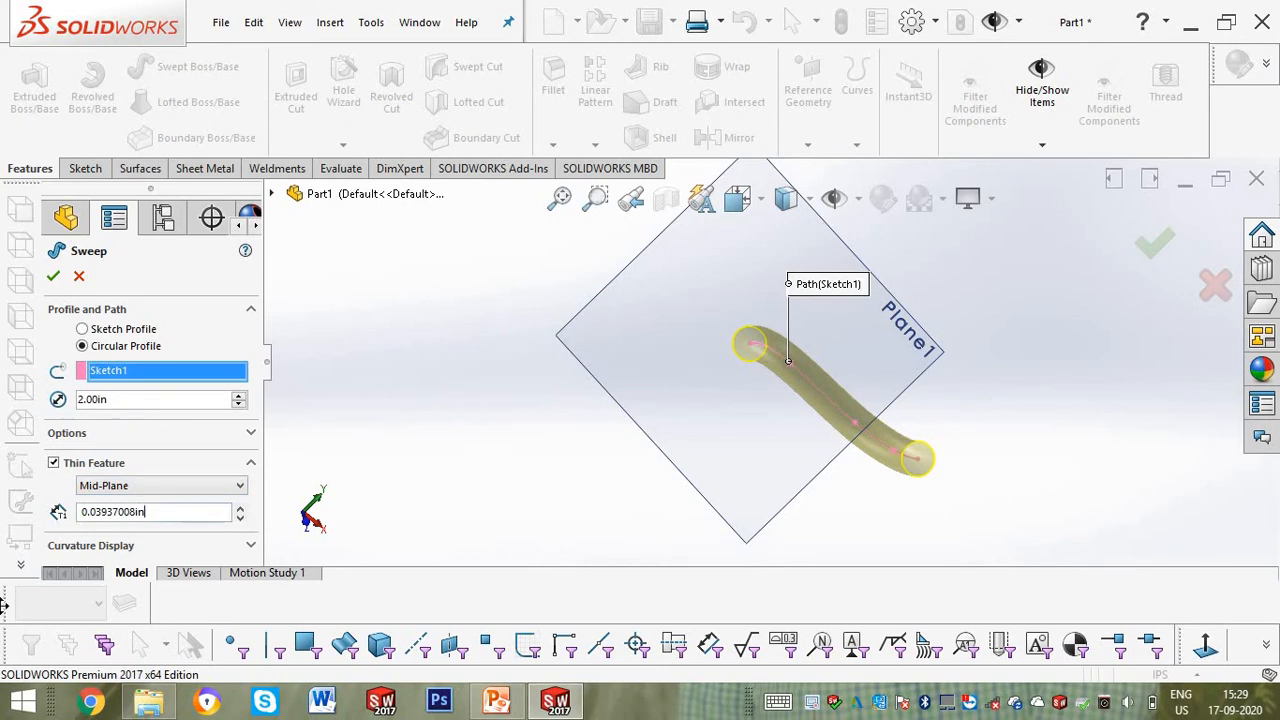
drag(3, 605, 15, 611)
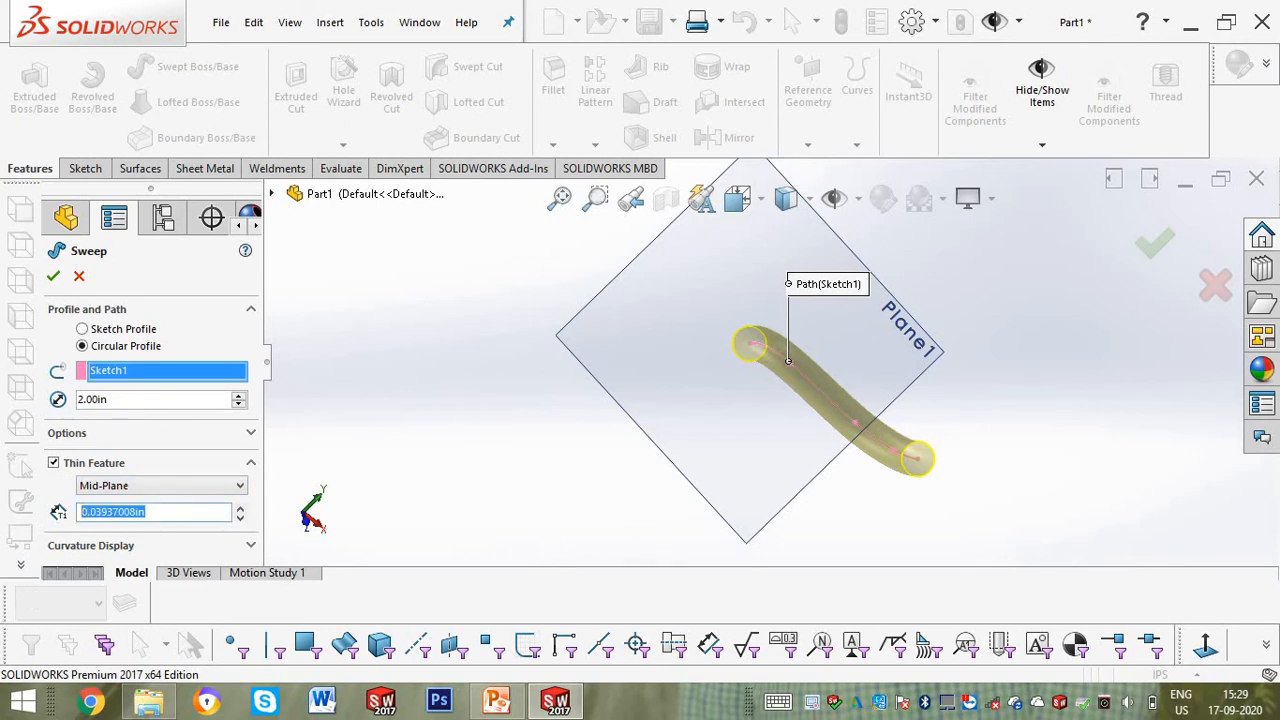
text(0.20in)
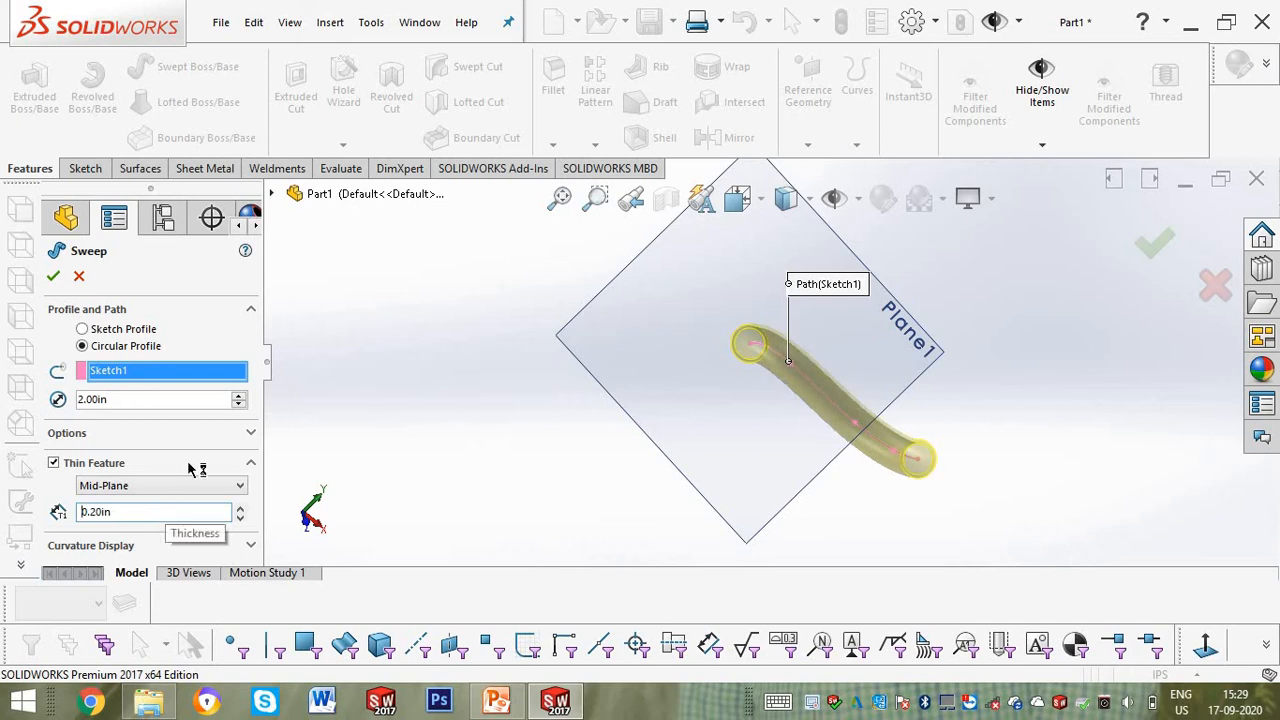
click(53, 276)
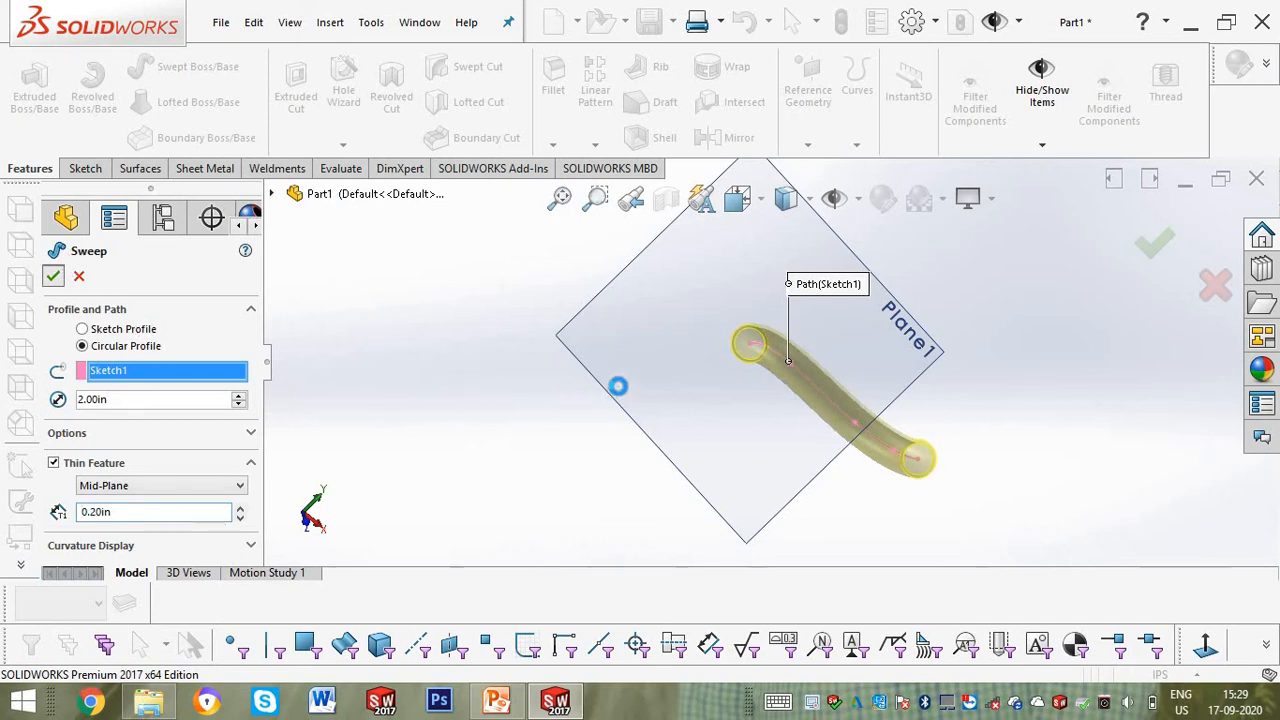
middle_drag(700, 386, 606, 372)
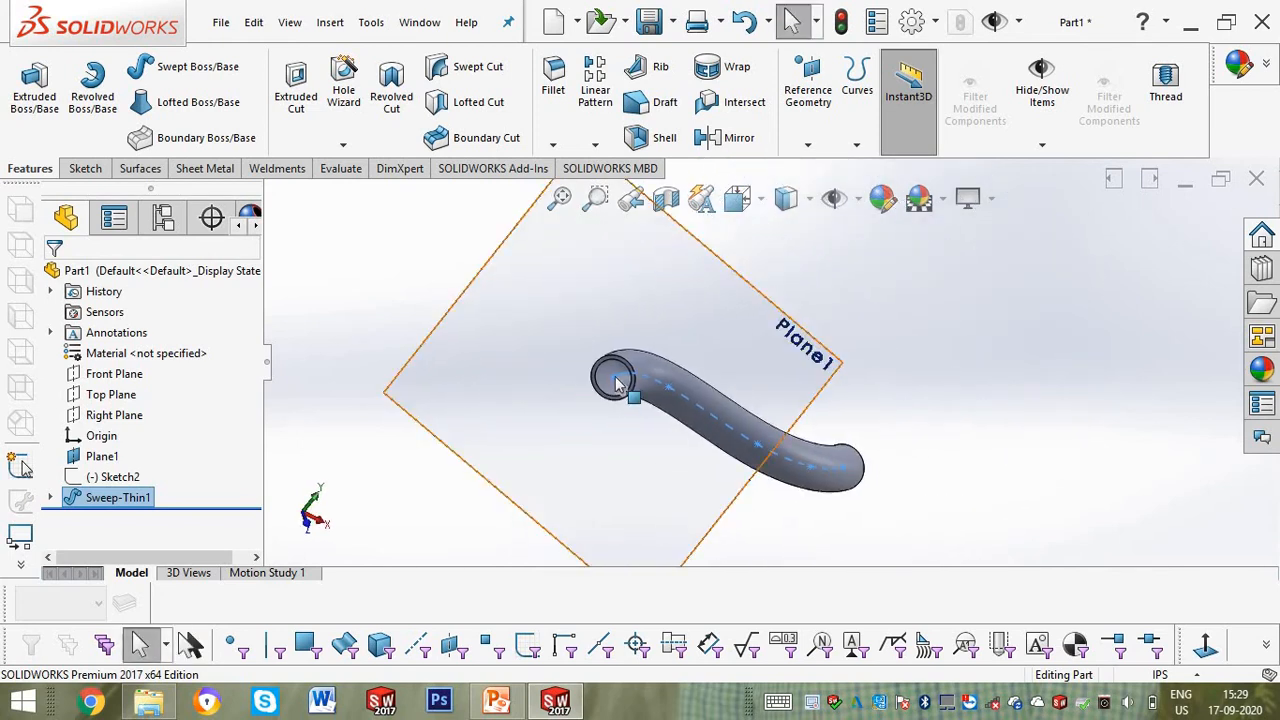
Examine the hollow tube's open end and open the thin sweep's definition for editing.
scroll(755, 335, up, 4)
scroll(651, 434, down, 10)
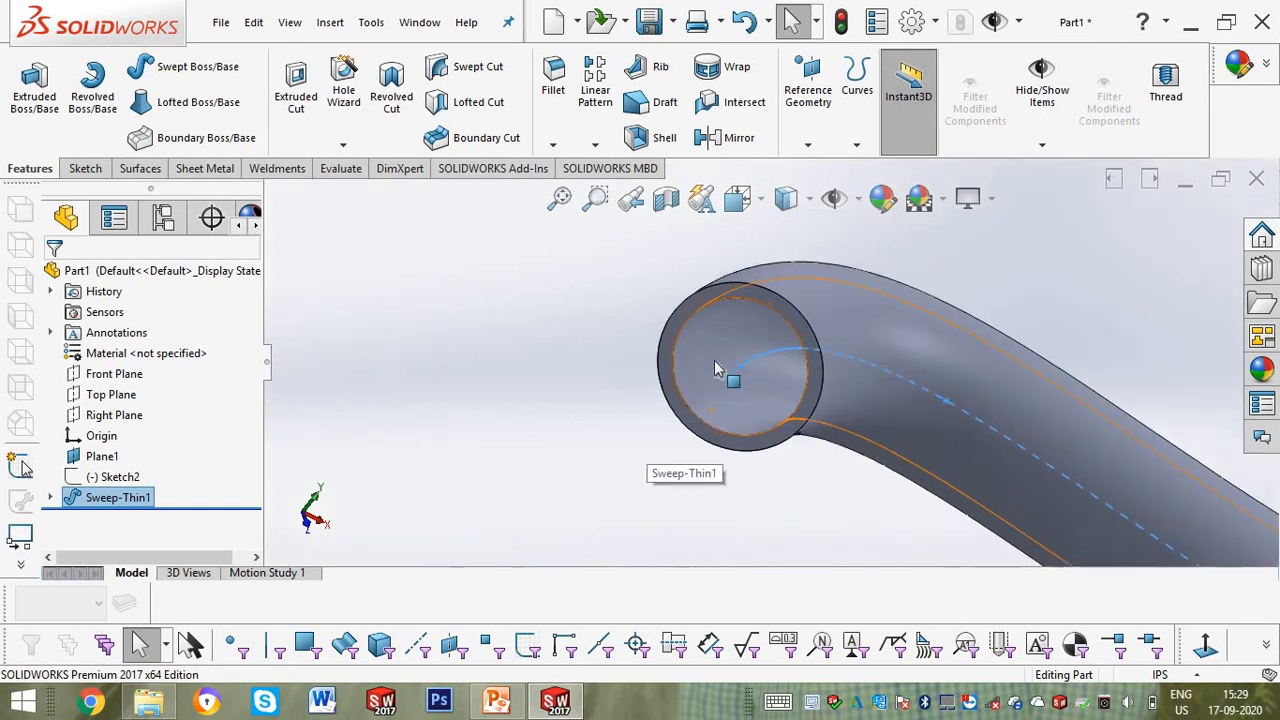
click(476, 416)
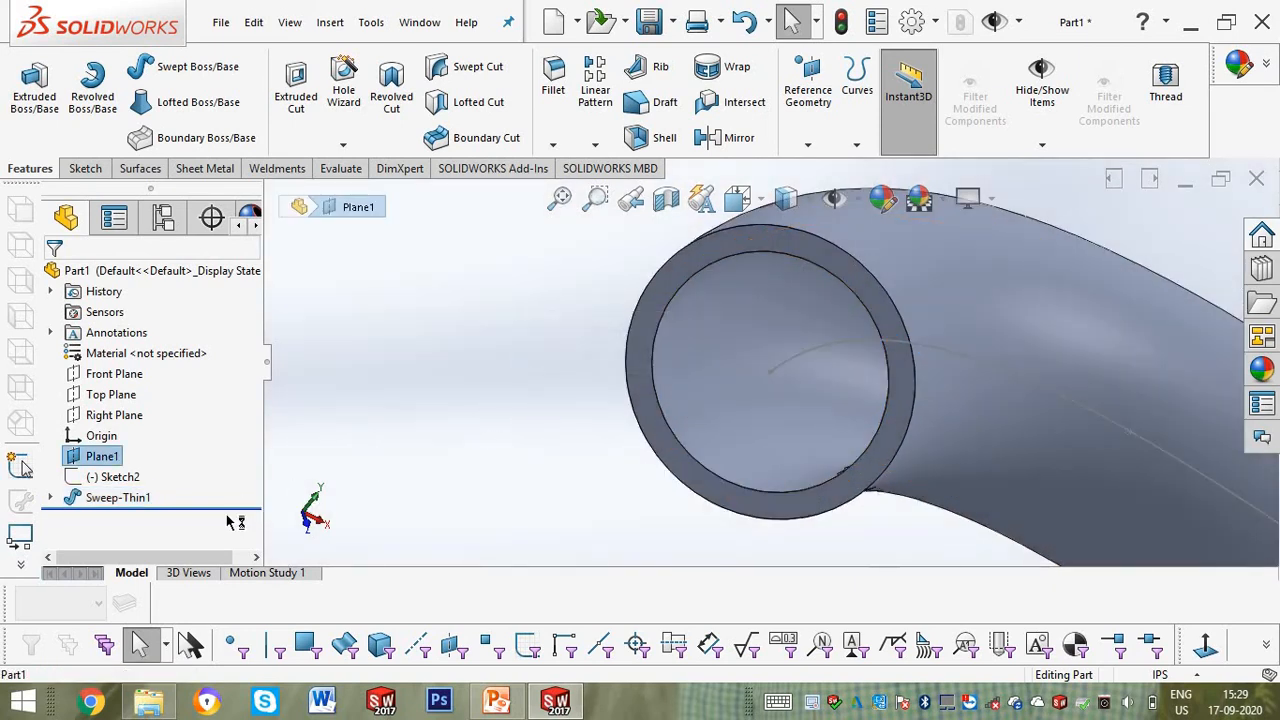
scroll(335, 550, up, 2)
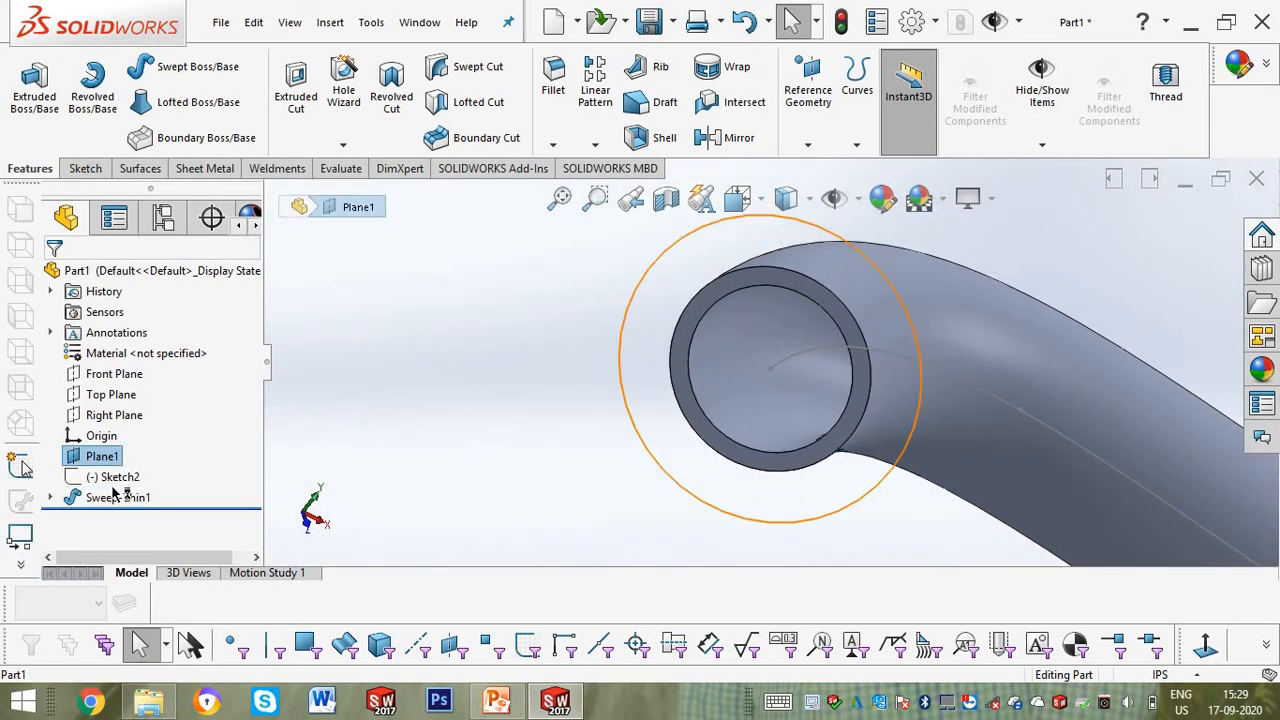
click(148, 498)
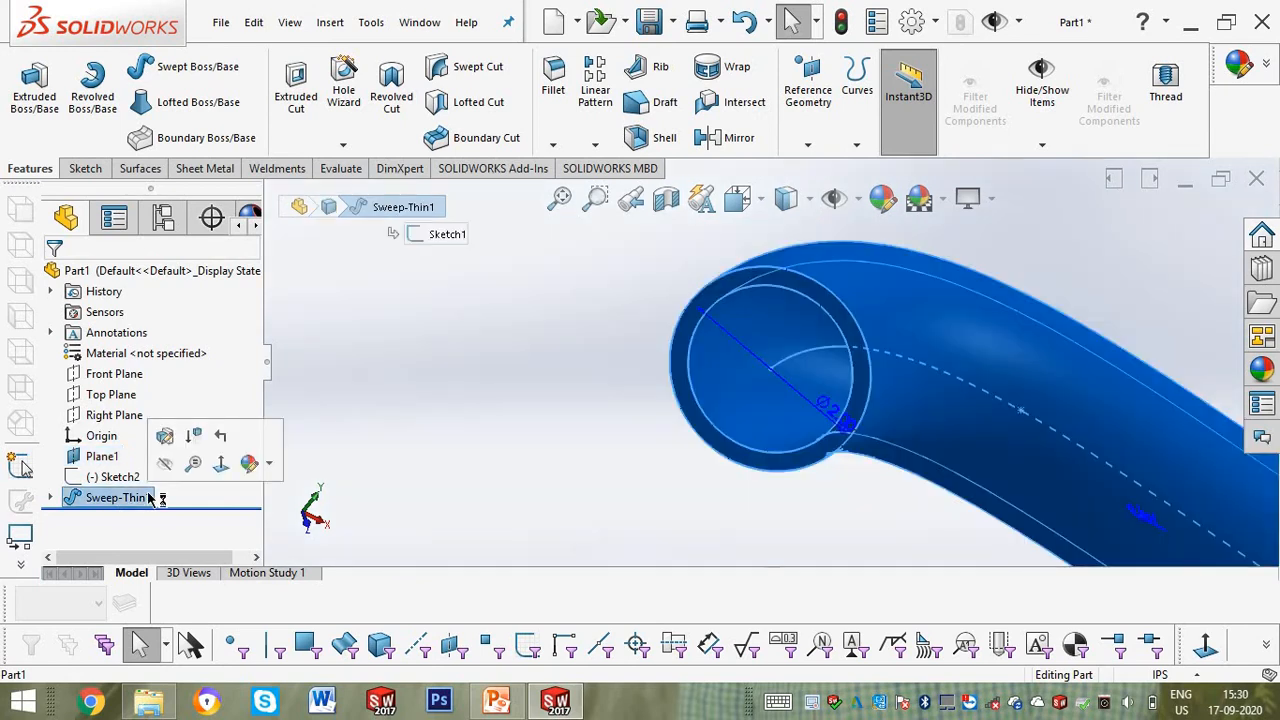
right_click(150, 497)
click(168, 292)
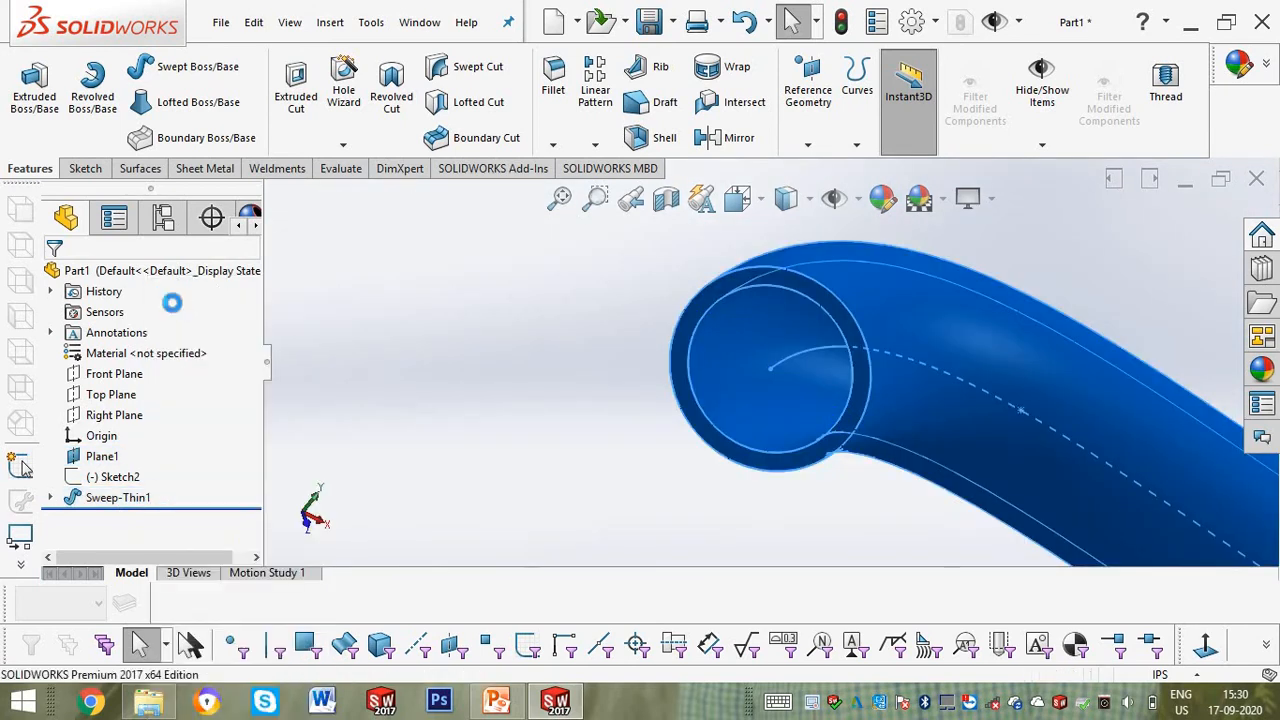
Try a One-Direction wall on the thin sweep and reverse the side on which the thickness is added.
click(175, 488)
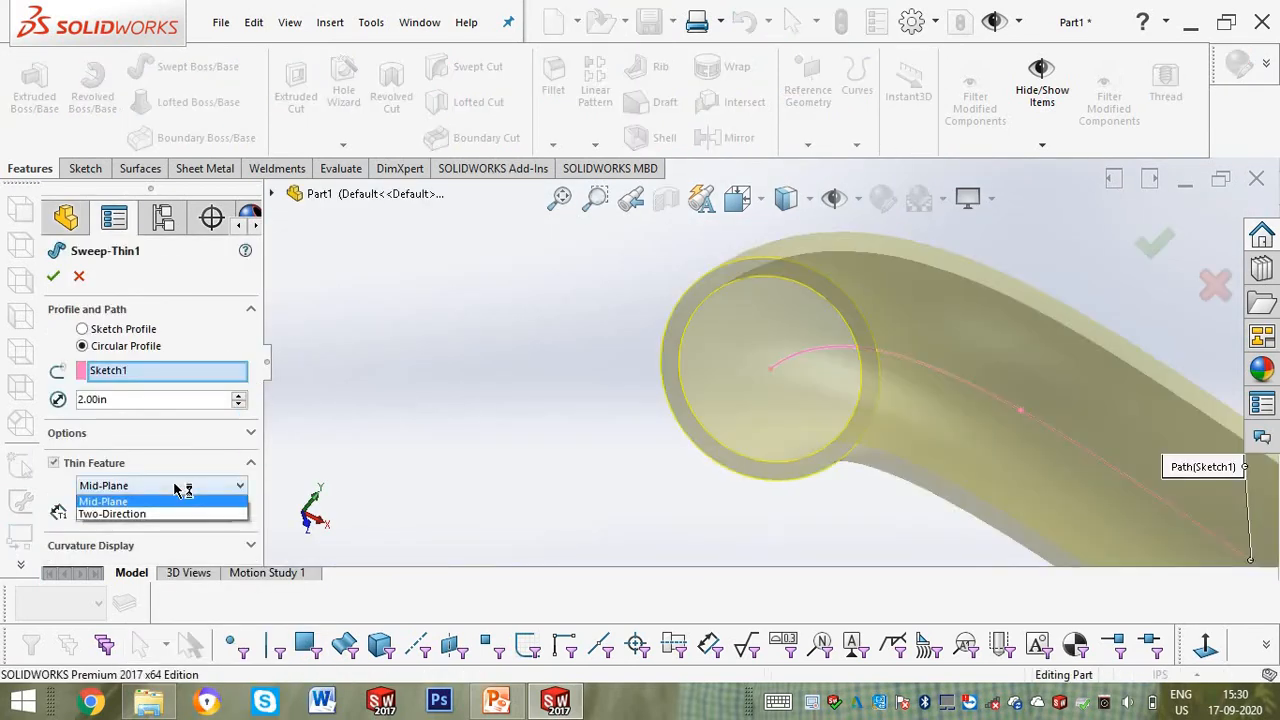
click(188, 502)
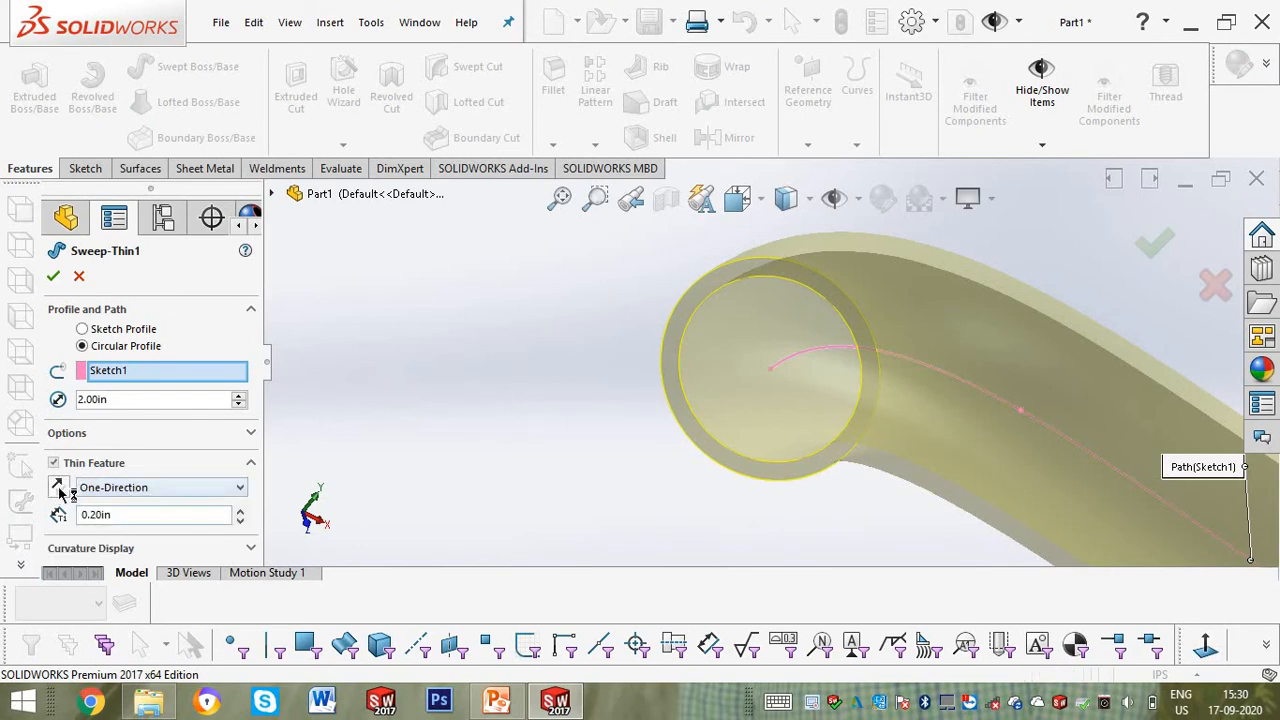
click(57, 488)
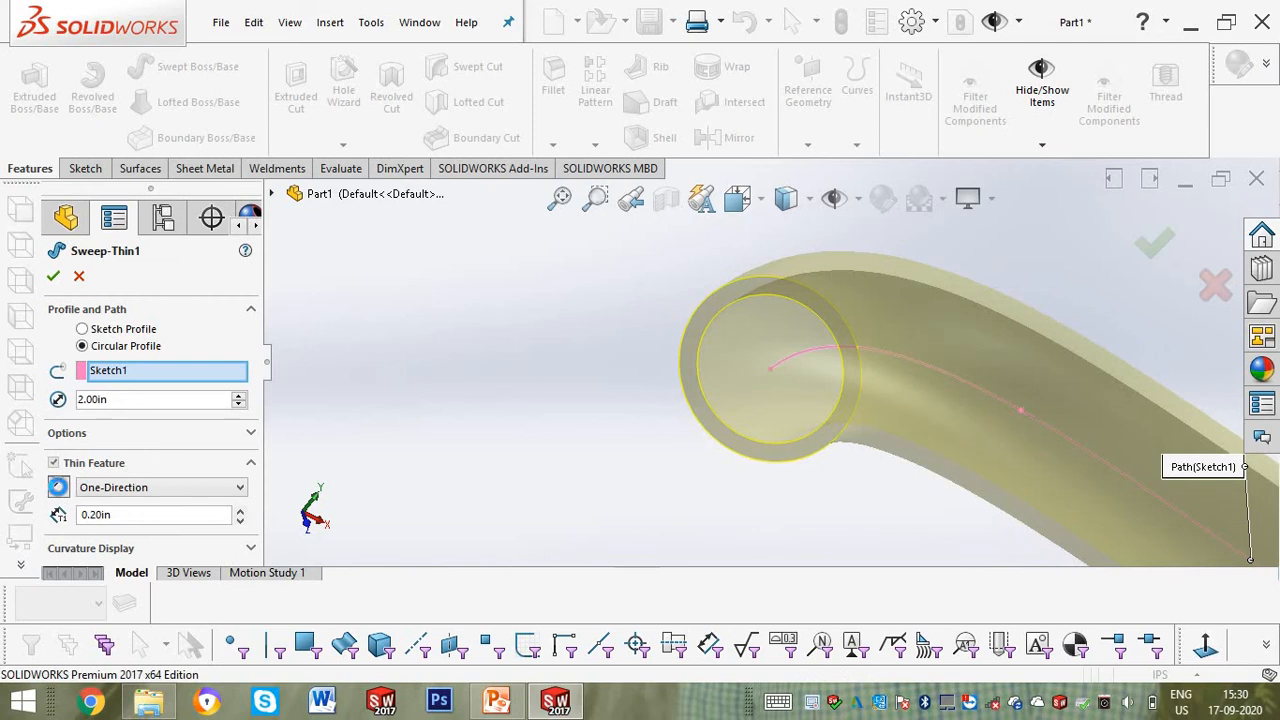
click(57, 488)
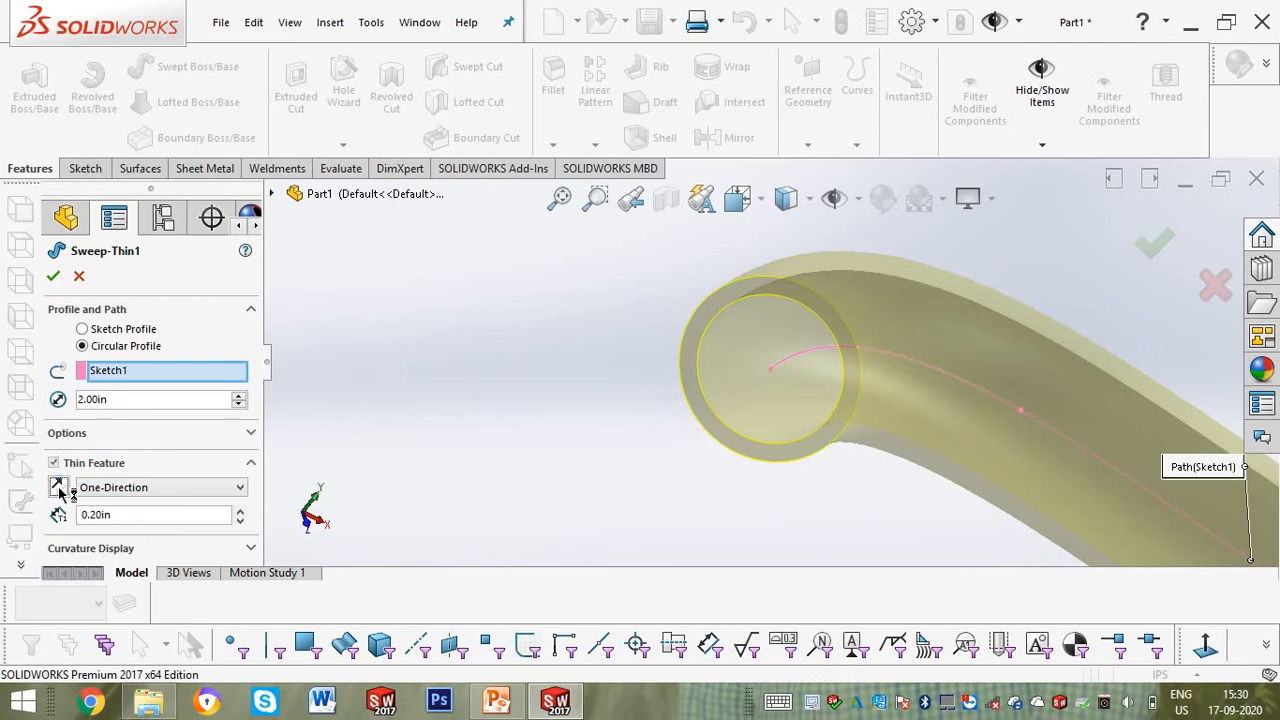
click(153, 488)
click(153, 488)
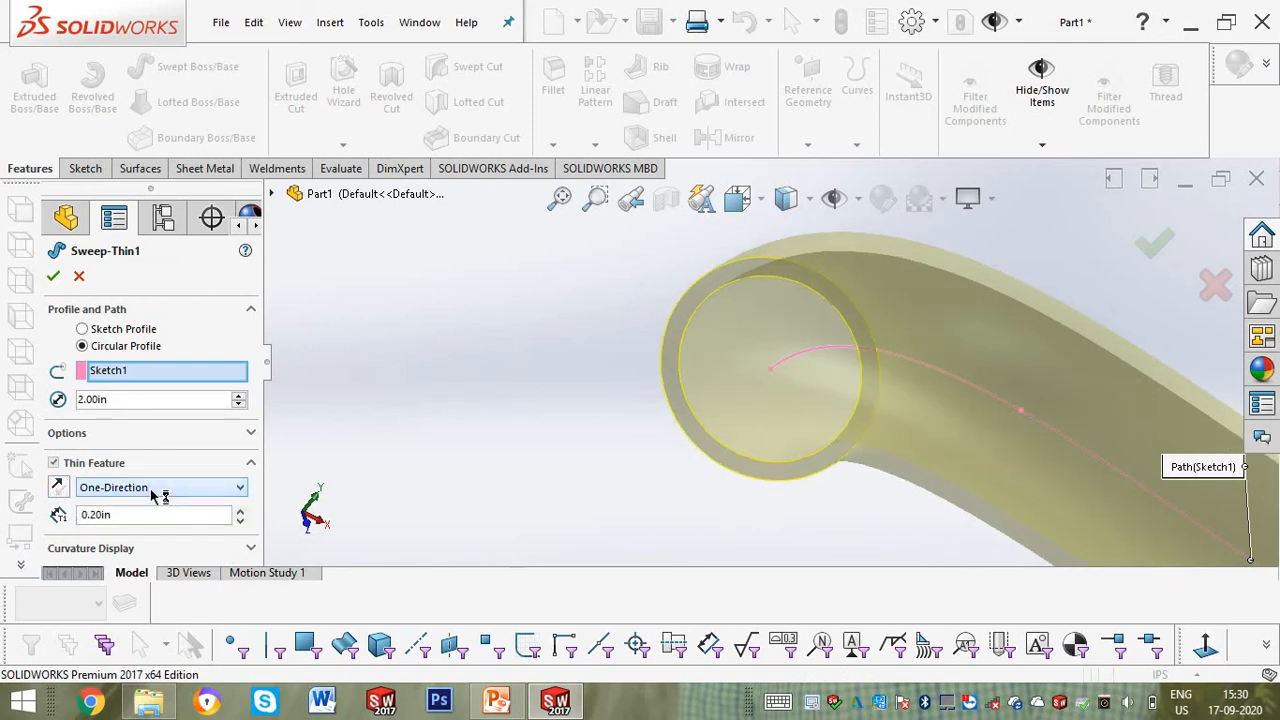
Make the sweep's thin feature Two-Direction with a second wall thickness of 0.10 in and accept the edit.
click(156, 488)
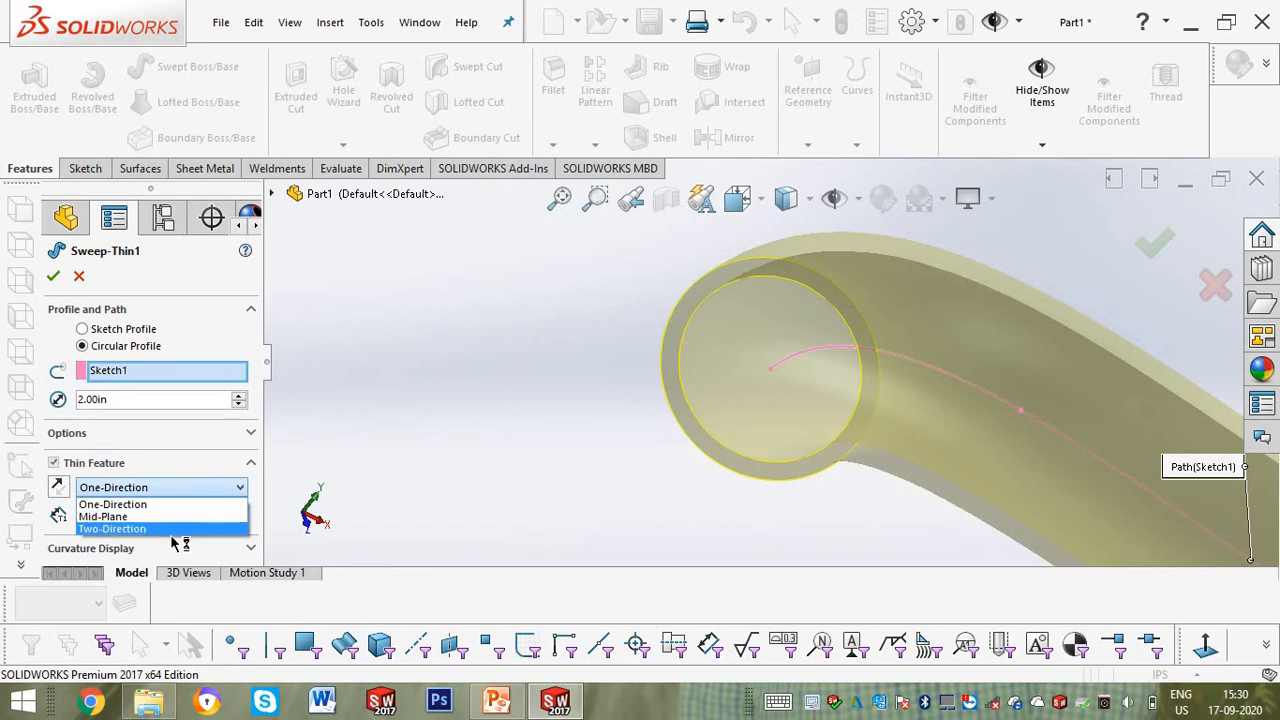
click(171, 535)
click(171, 493)
click(170, 526)
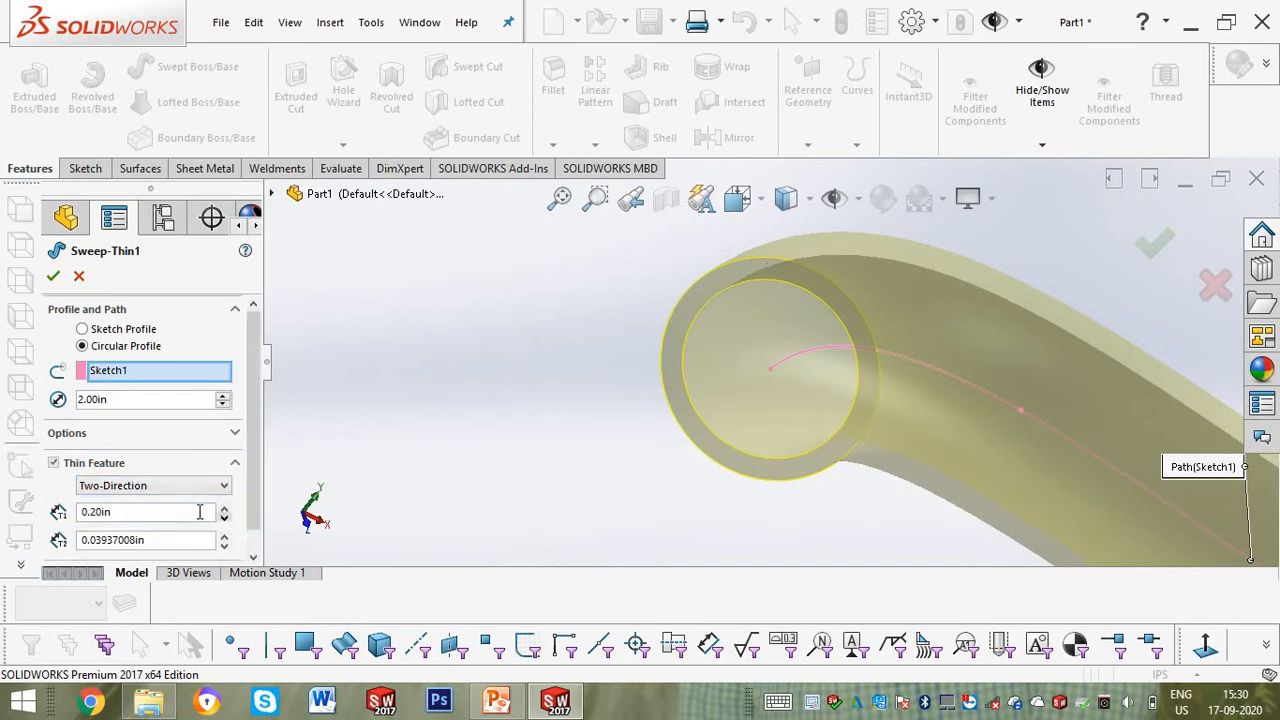
drag(177, 535, 113, 538)
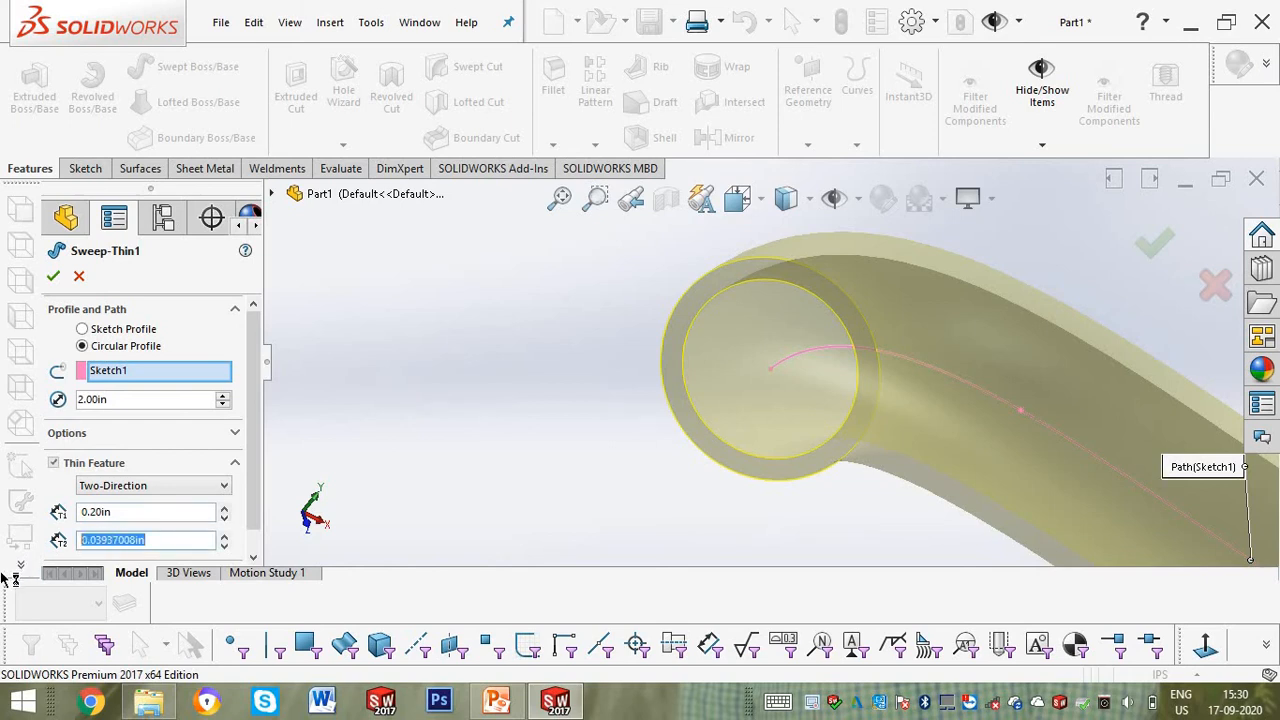
text(0.1)
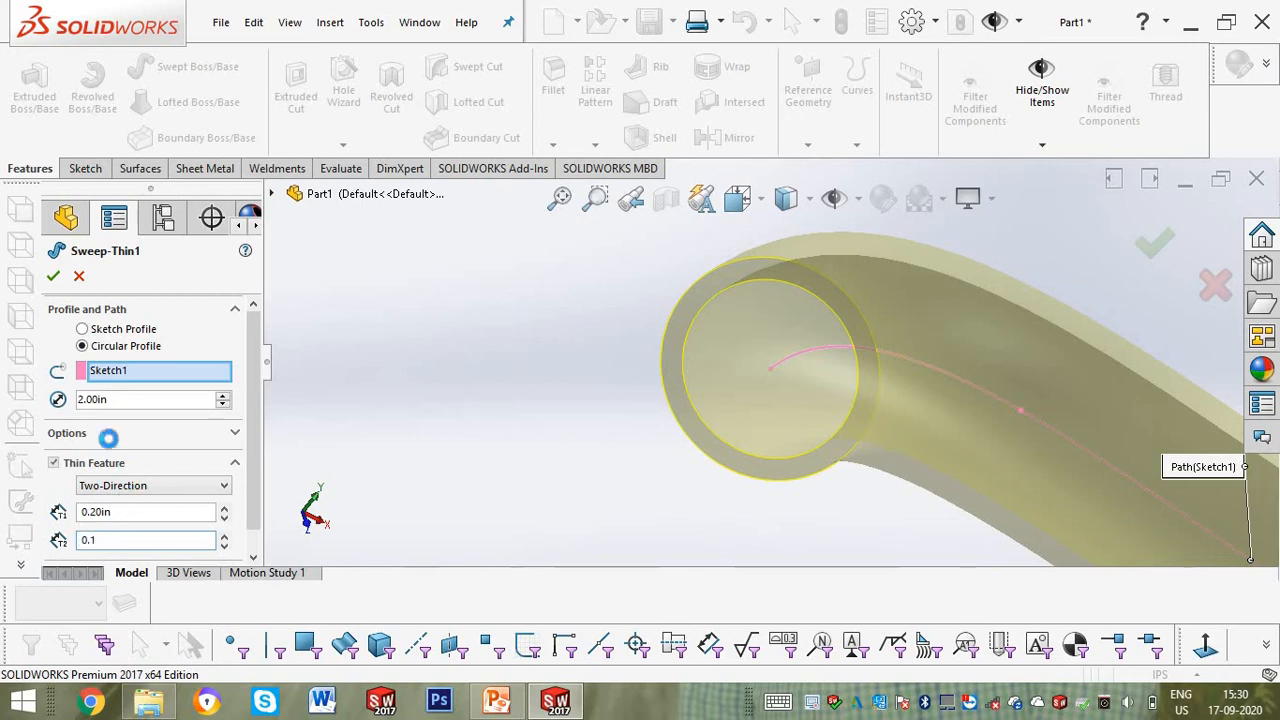
key(Return)
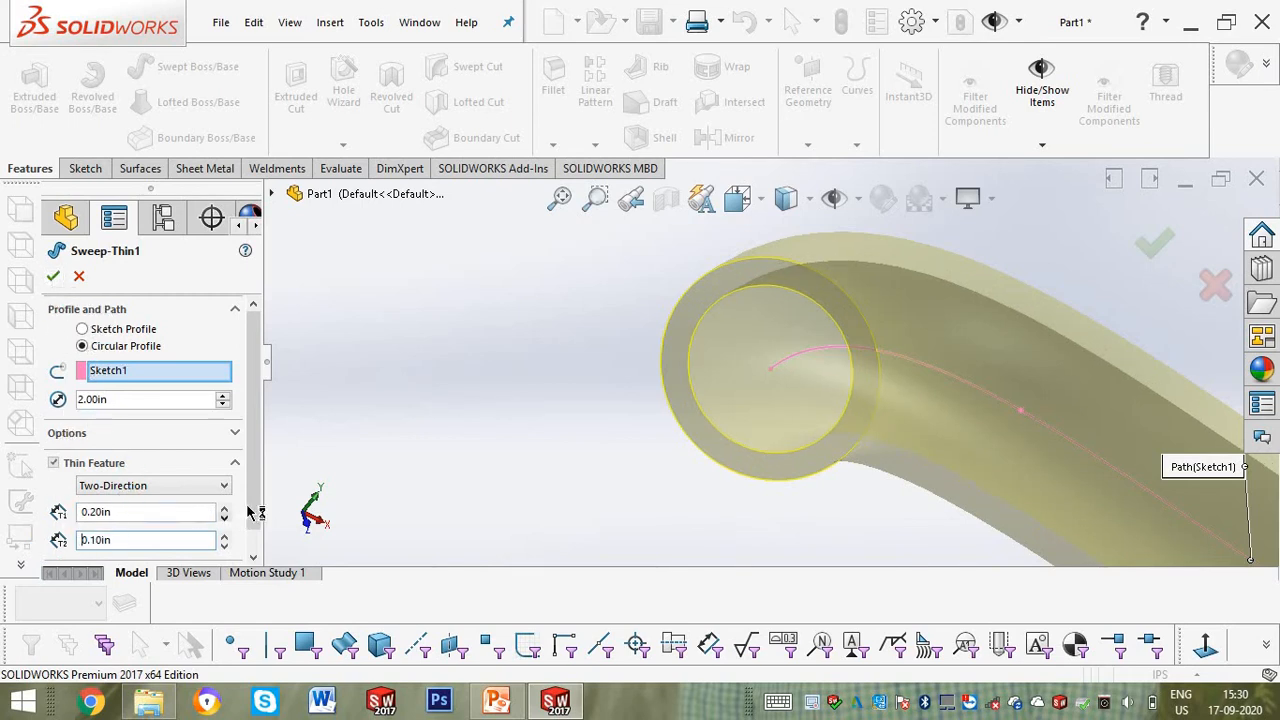
click(253, 557)
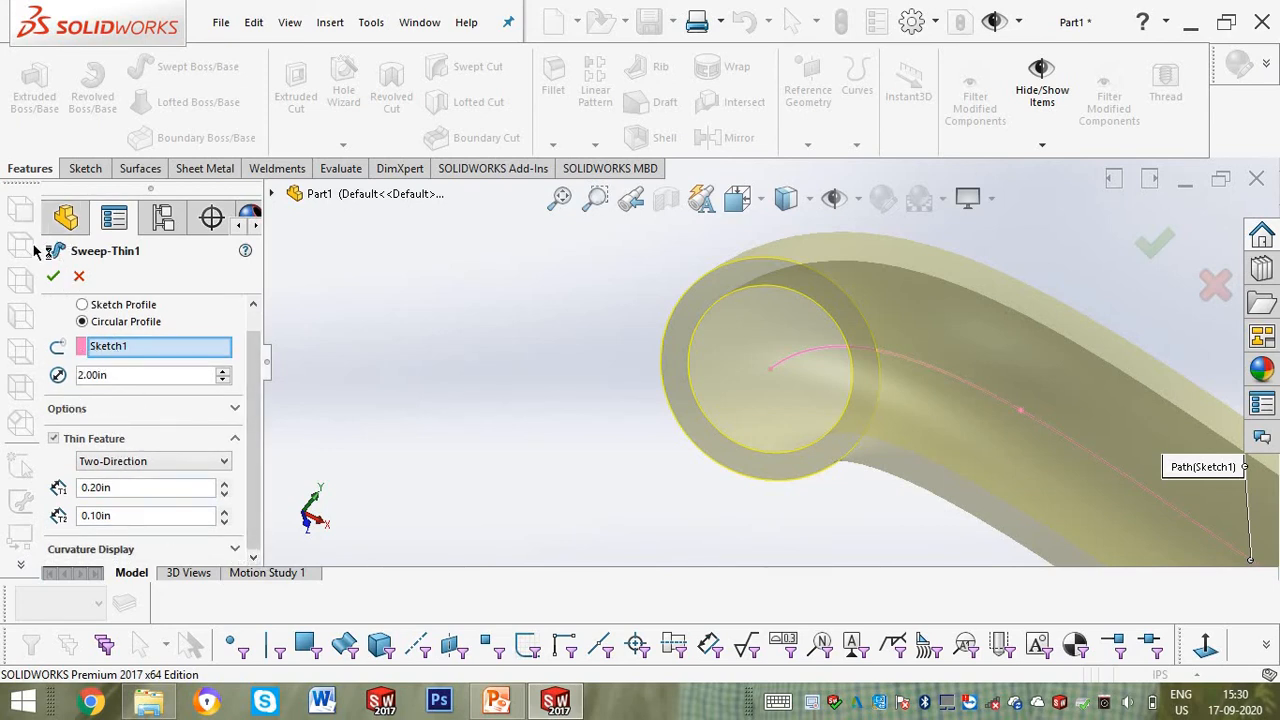
click(53, 277)
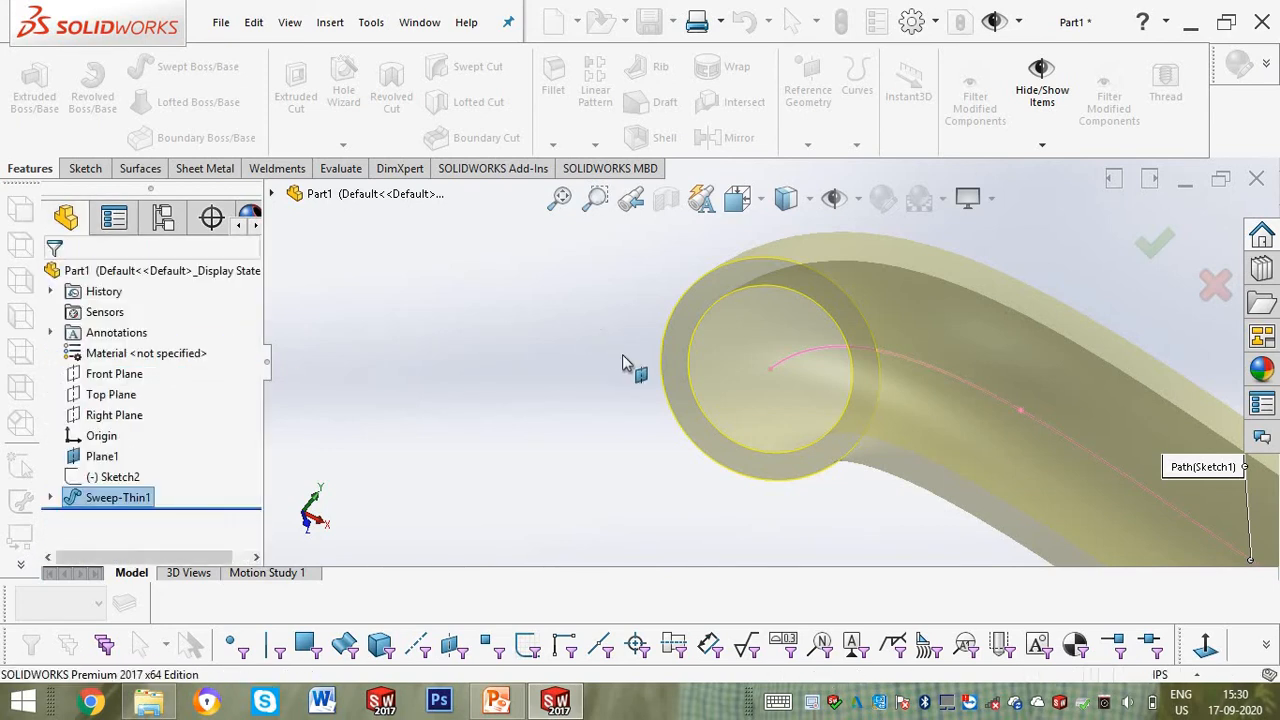
click(560, 197)
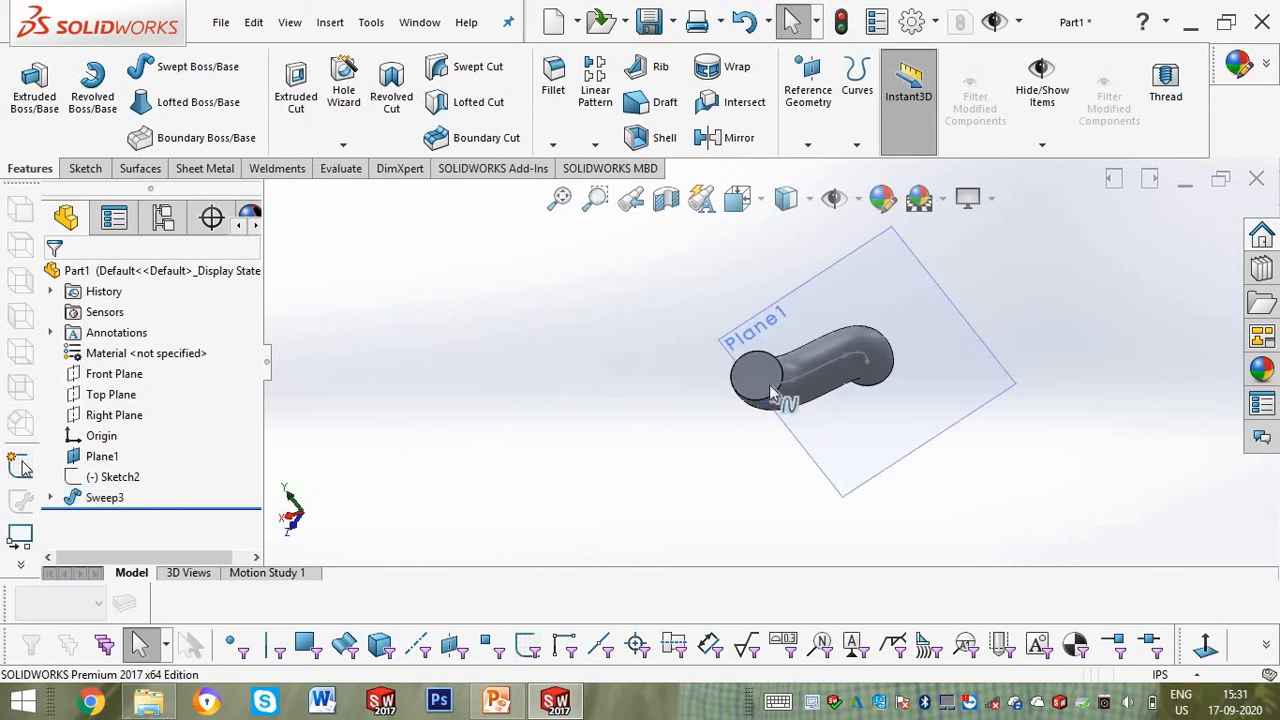
Start a sketch on the circular end face of the solid 4 in swept body.
click(768, 372)
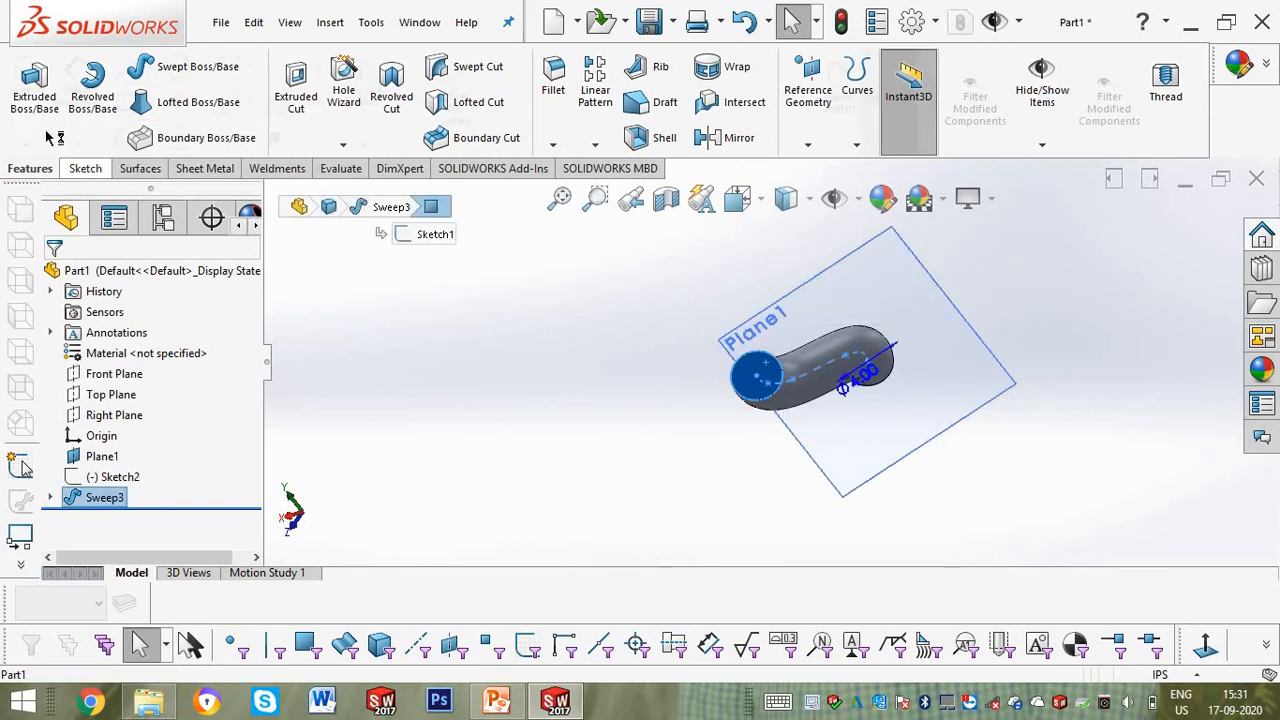
click(85, 168)
click(28, 90)
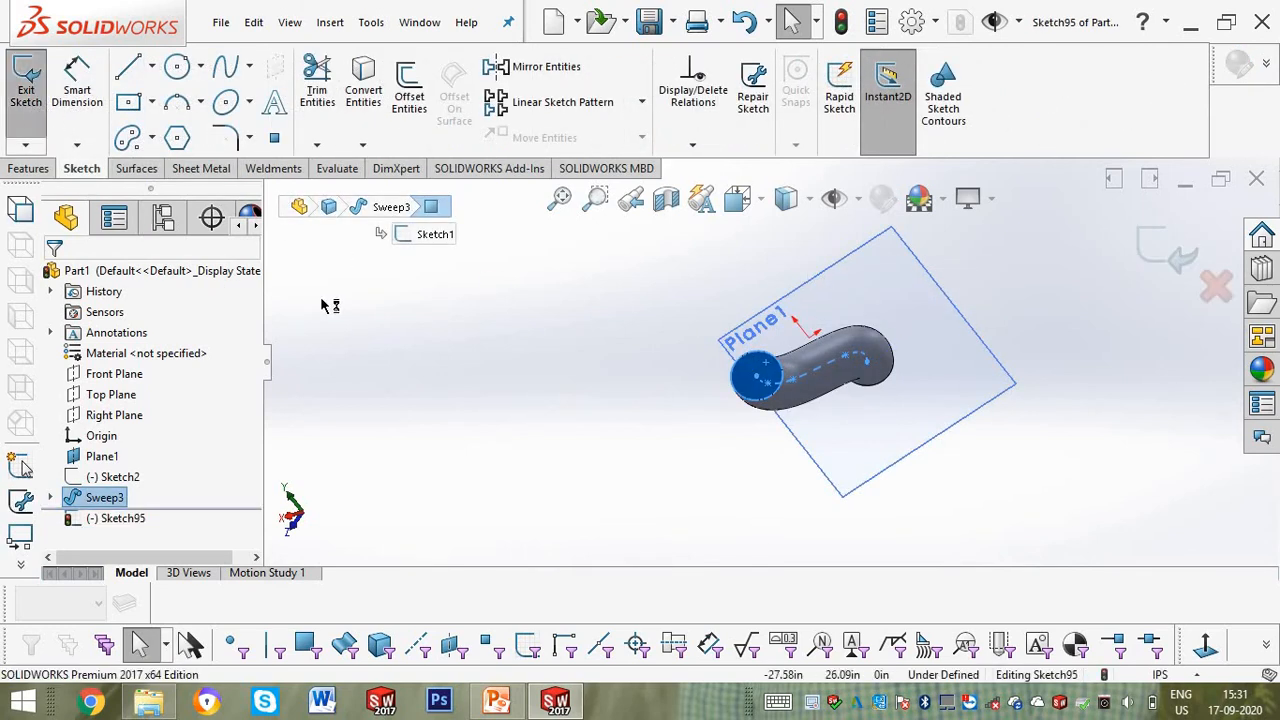
key(space)
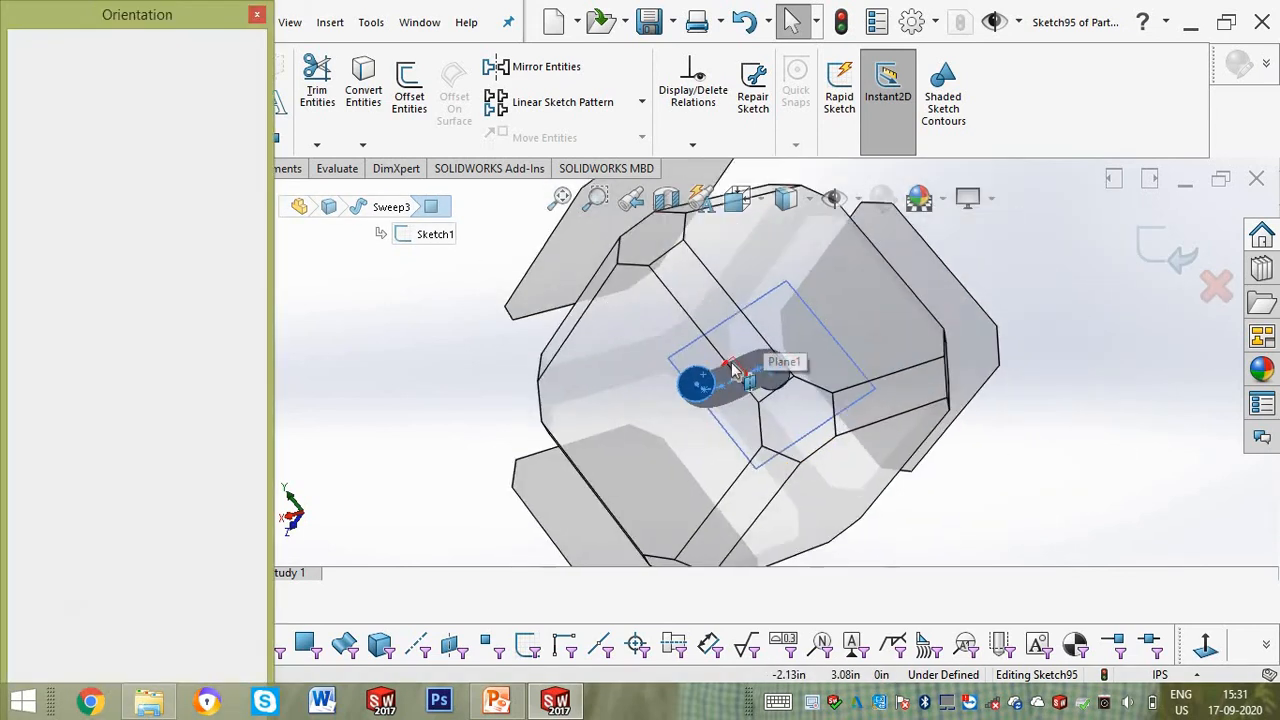
click(248, 170)
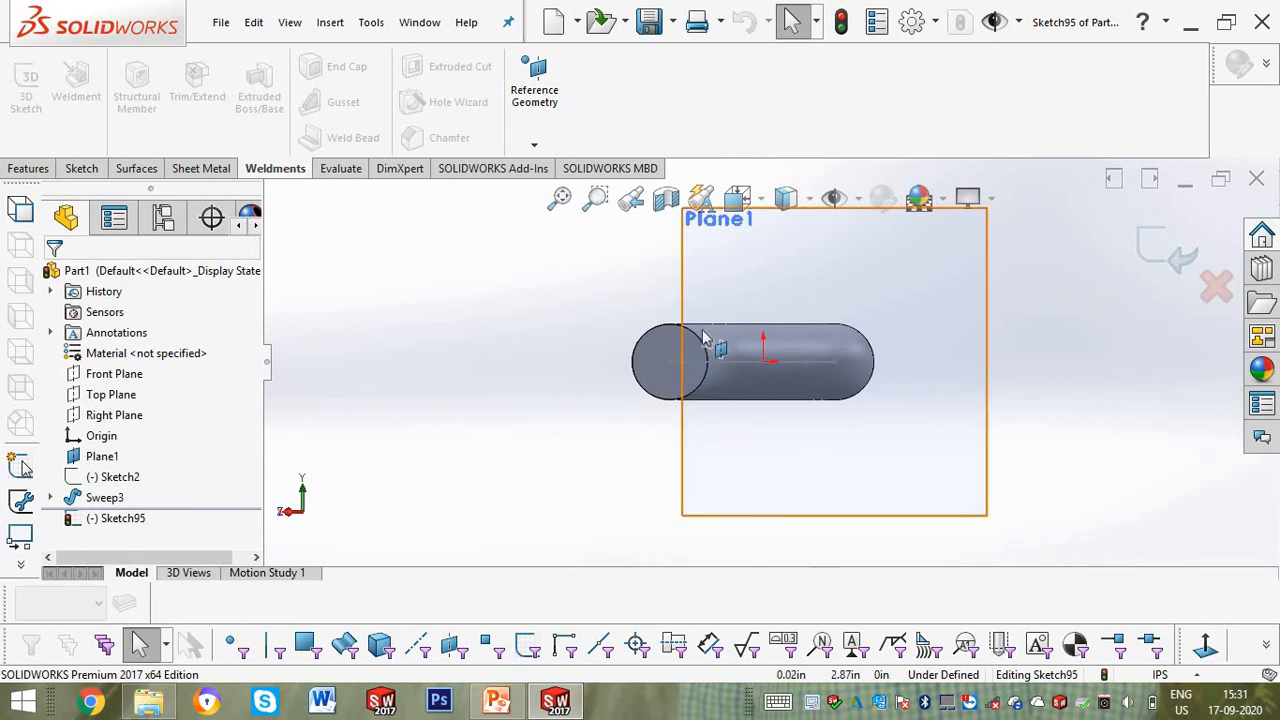
Offset the end face's circular edge 0.10 in inward to create a concentric circle.
click(633, 362)
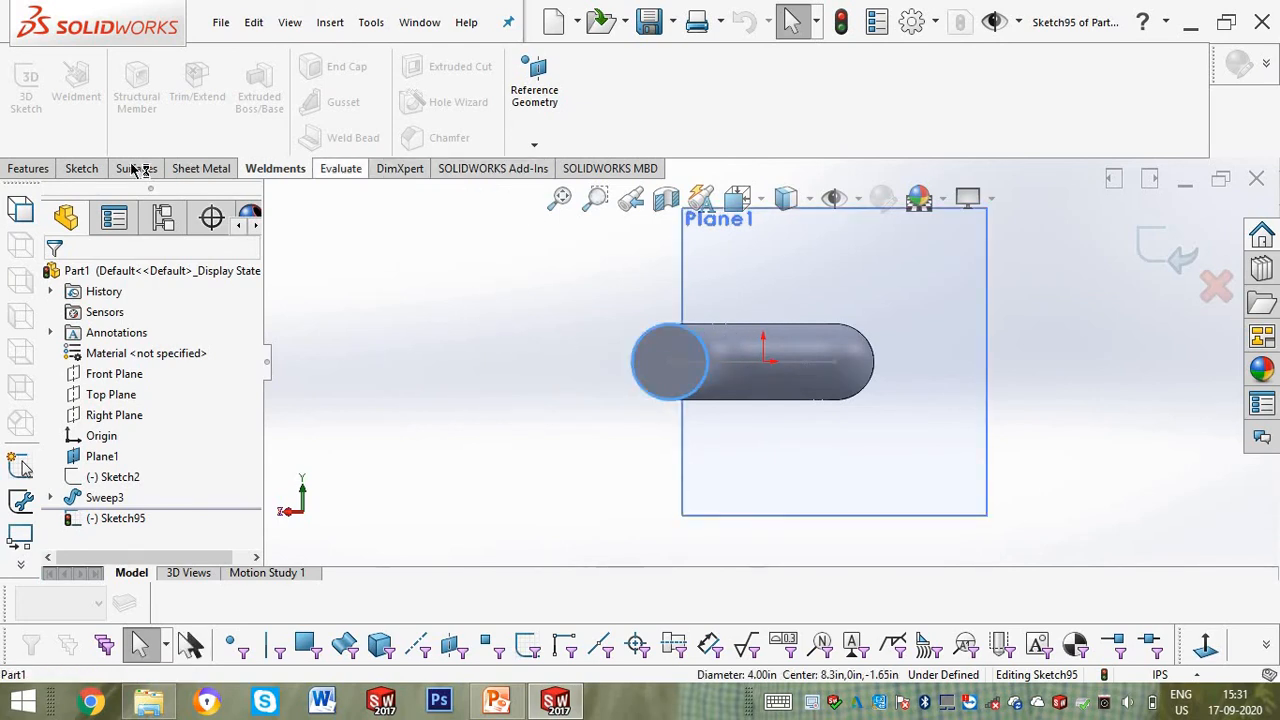
click(86, 168)
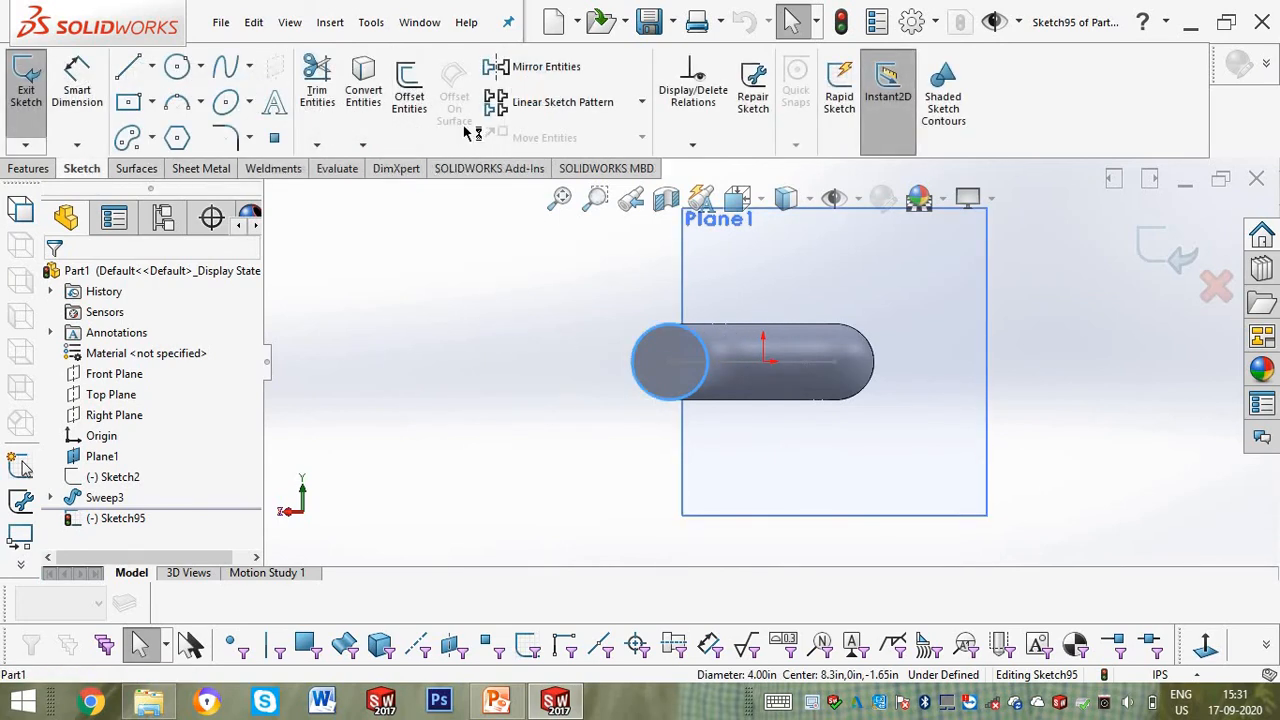
click(415, 110)
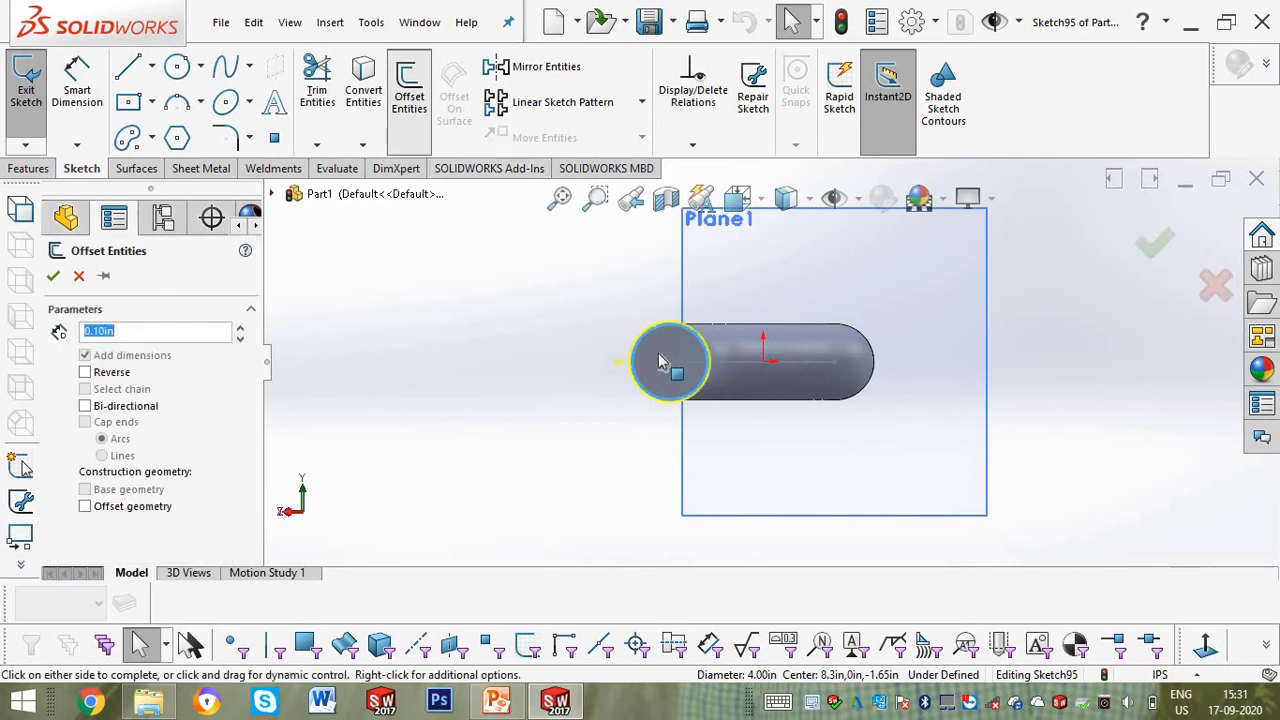
scroll(675, 360, down, 8)
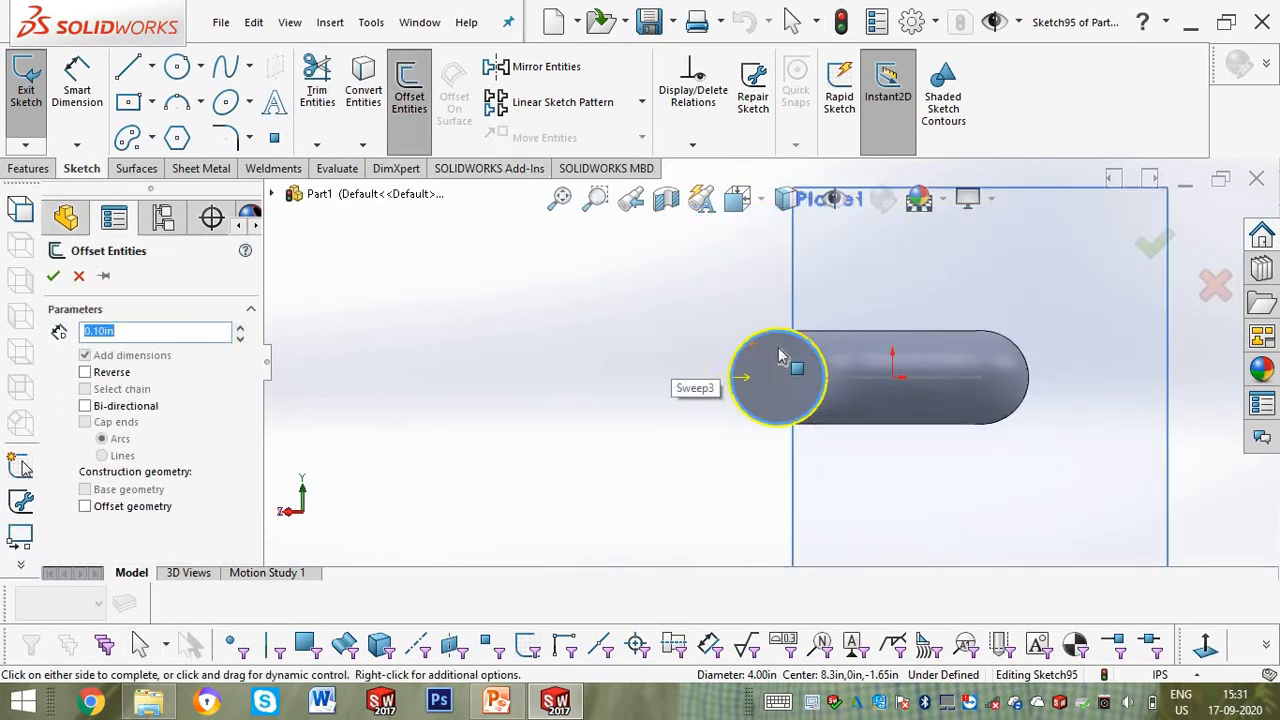
scroll(812, 357, down, 4)
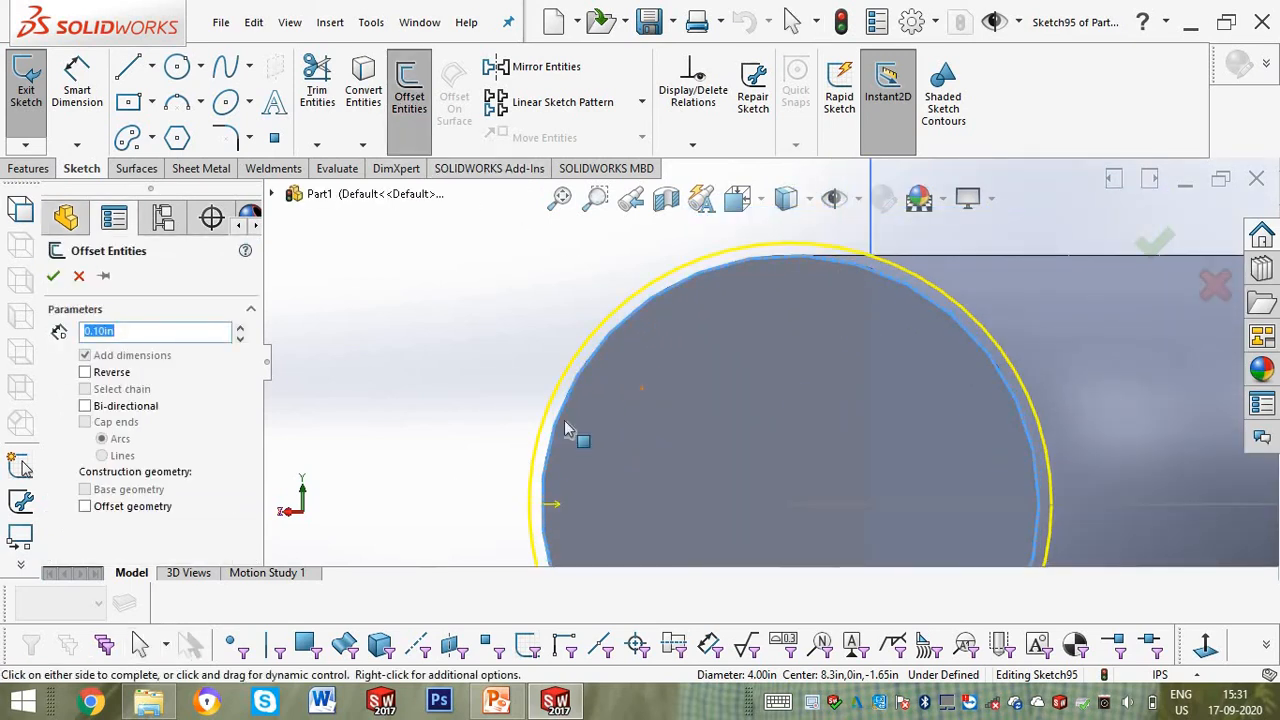
click(691, 472)
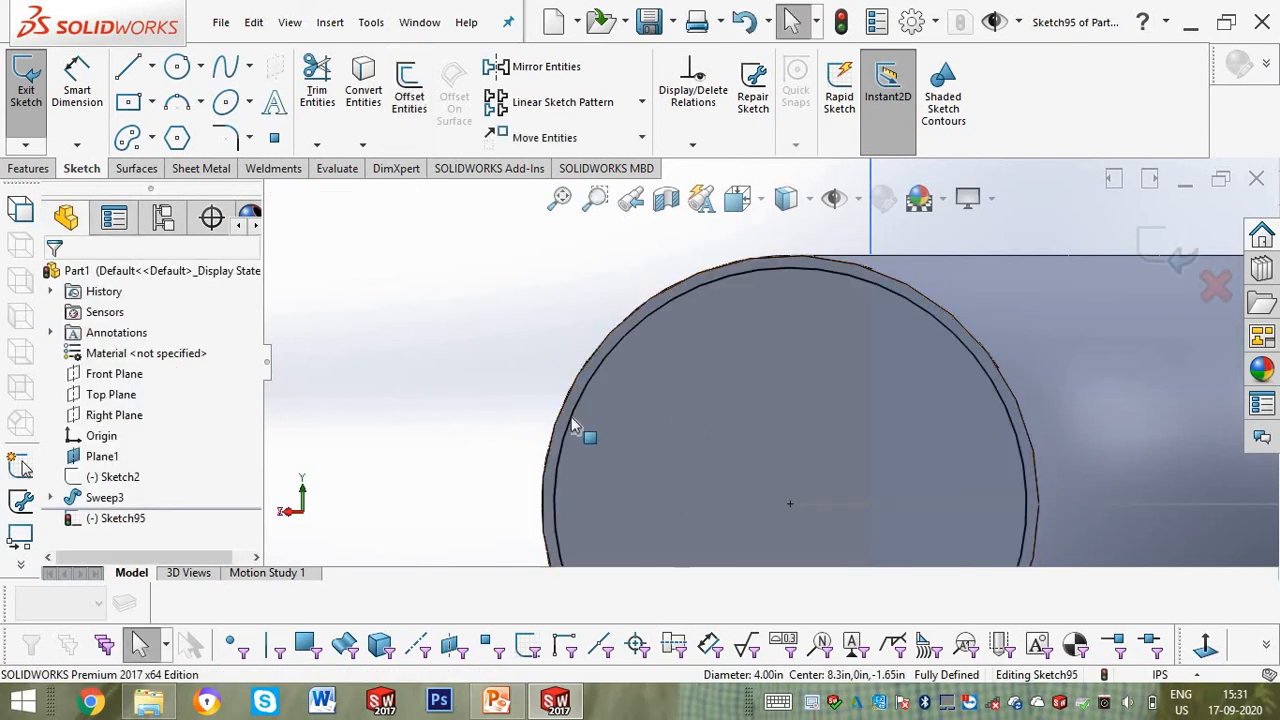
Set the circle's offset dimension to 0.30 in and exit the sketch.
scroll(578, 417, down, 3)
scroll(638, 408, up, 7)
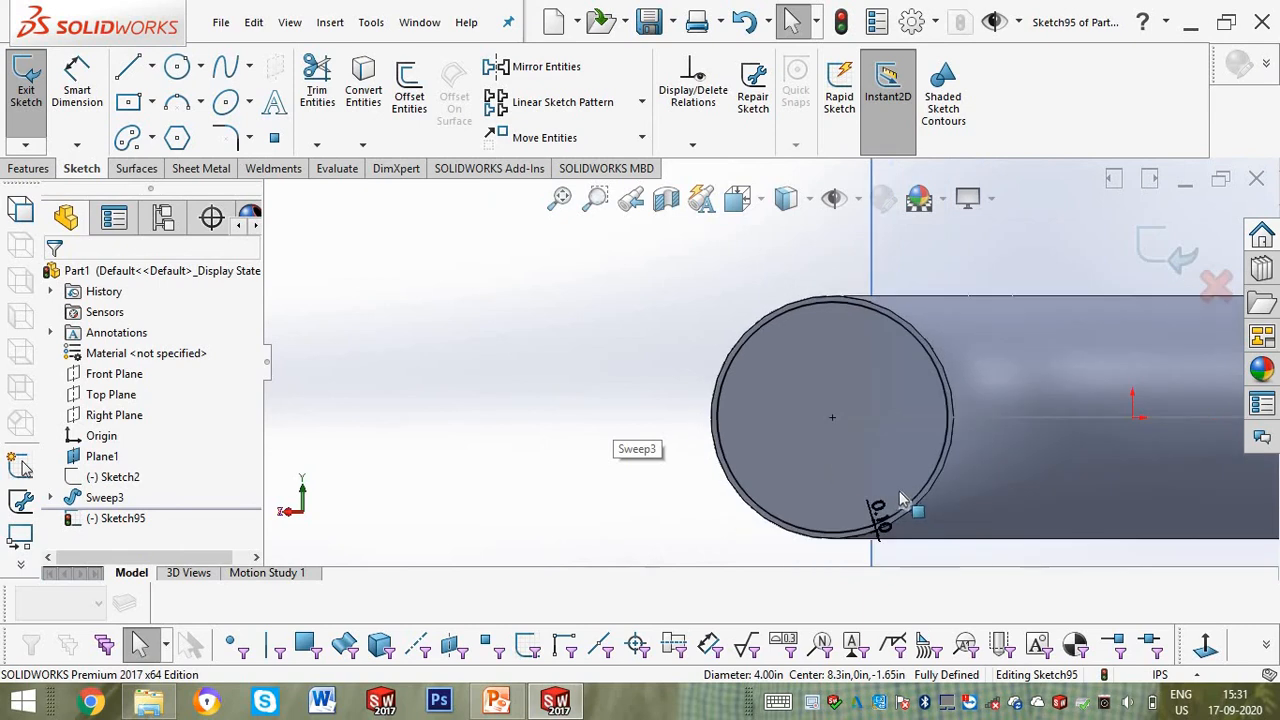
double_click(880, 512)
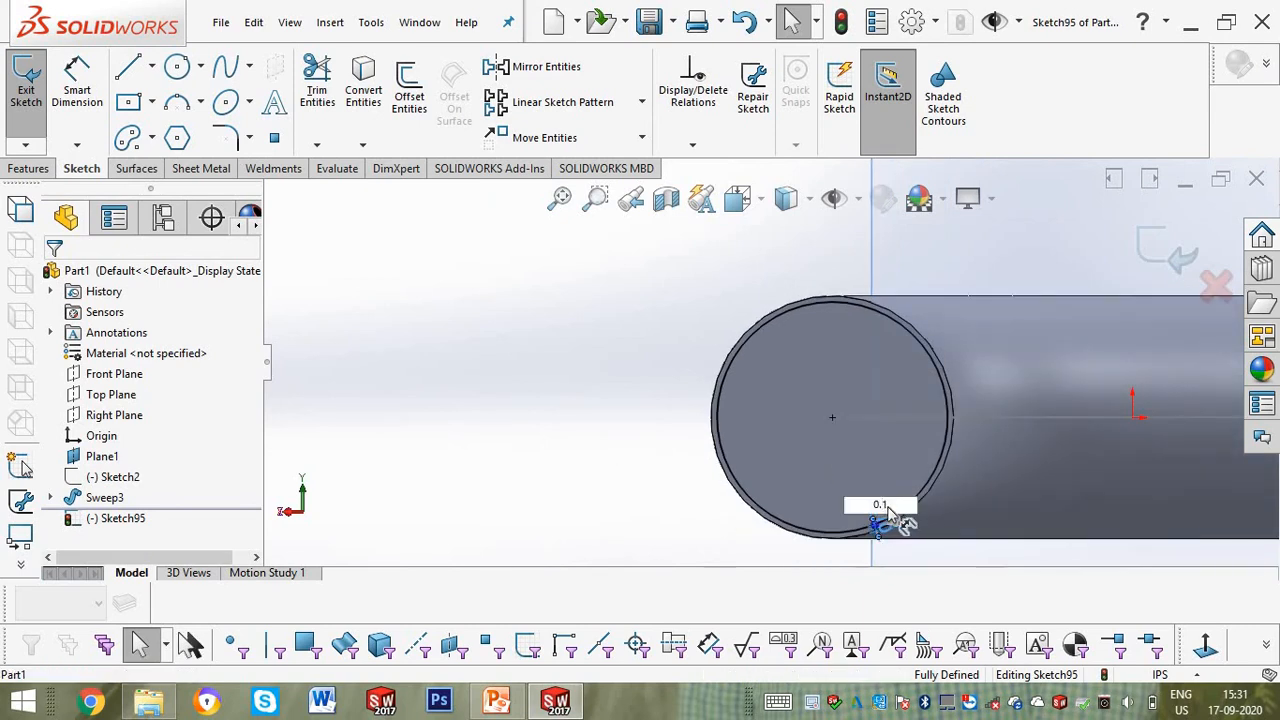
text(0)
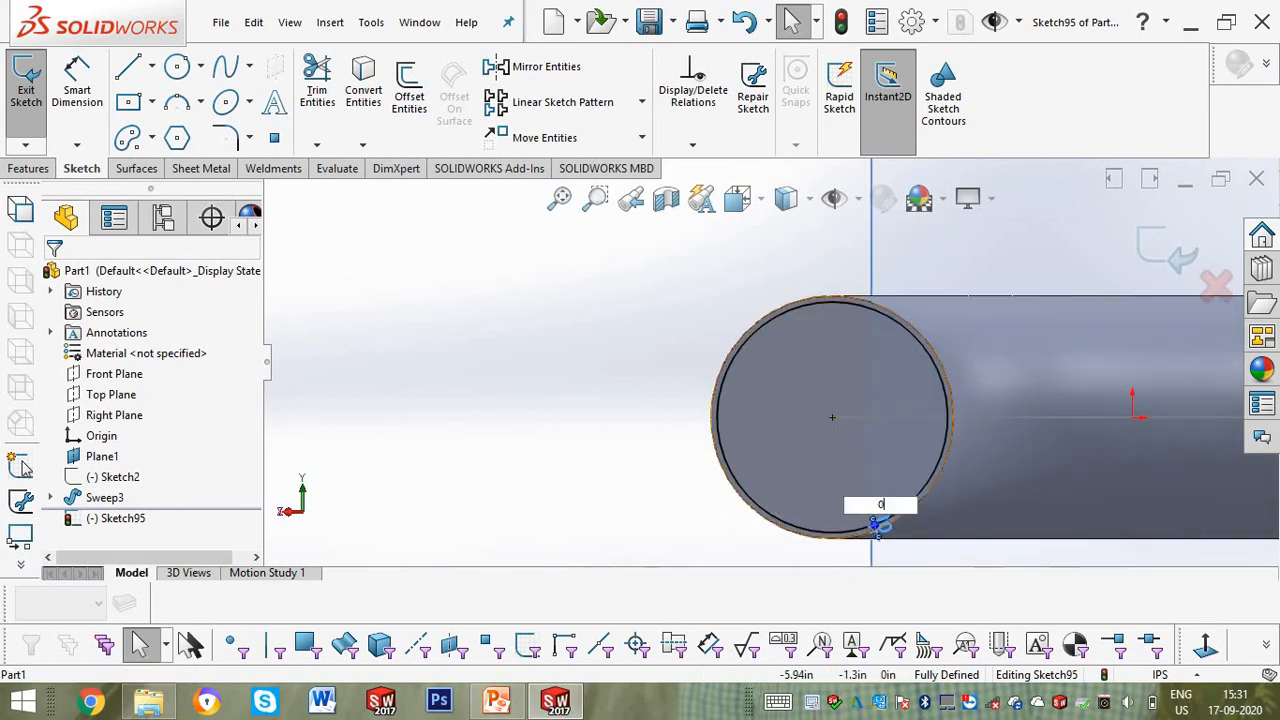
text(.3)
key(Return)
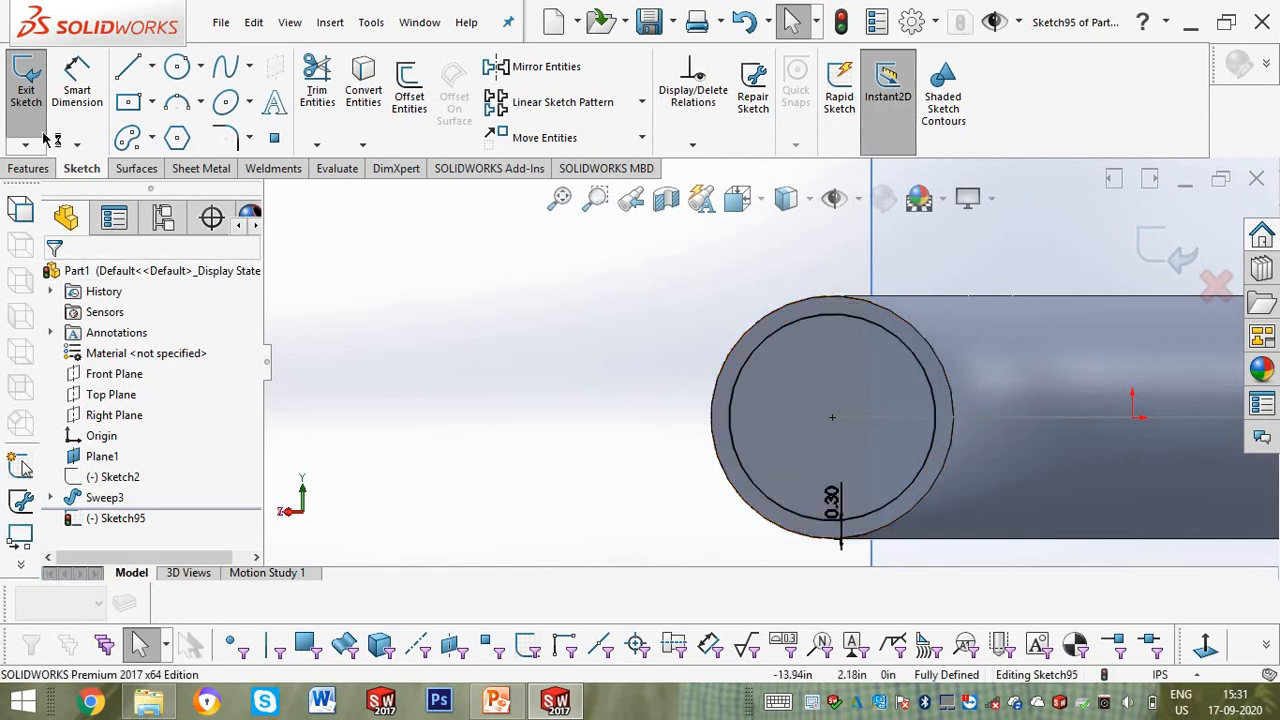
click(25, 95)
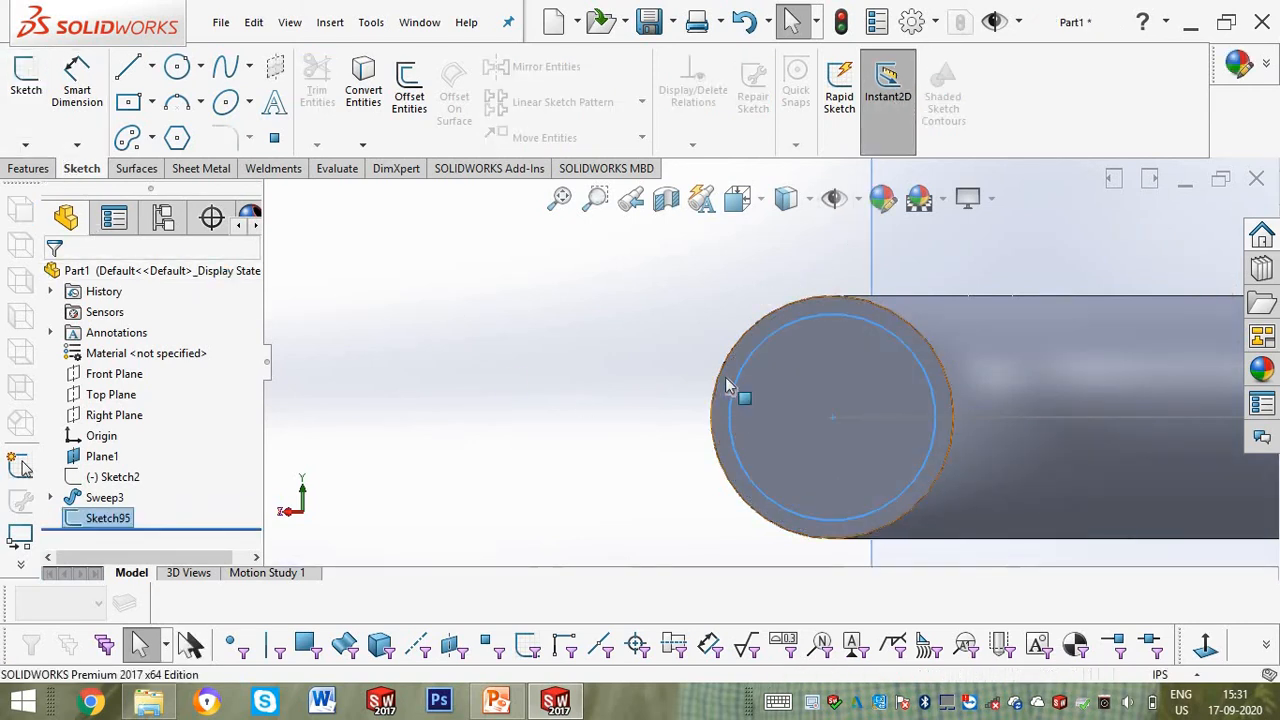
click(558, 203)
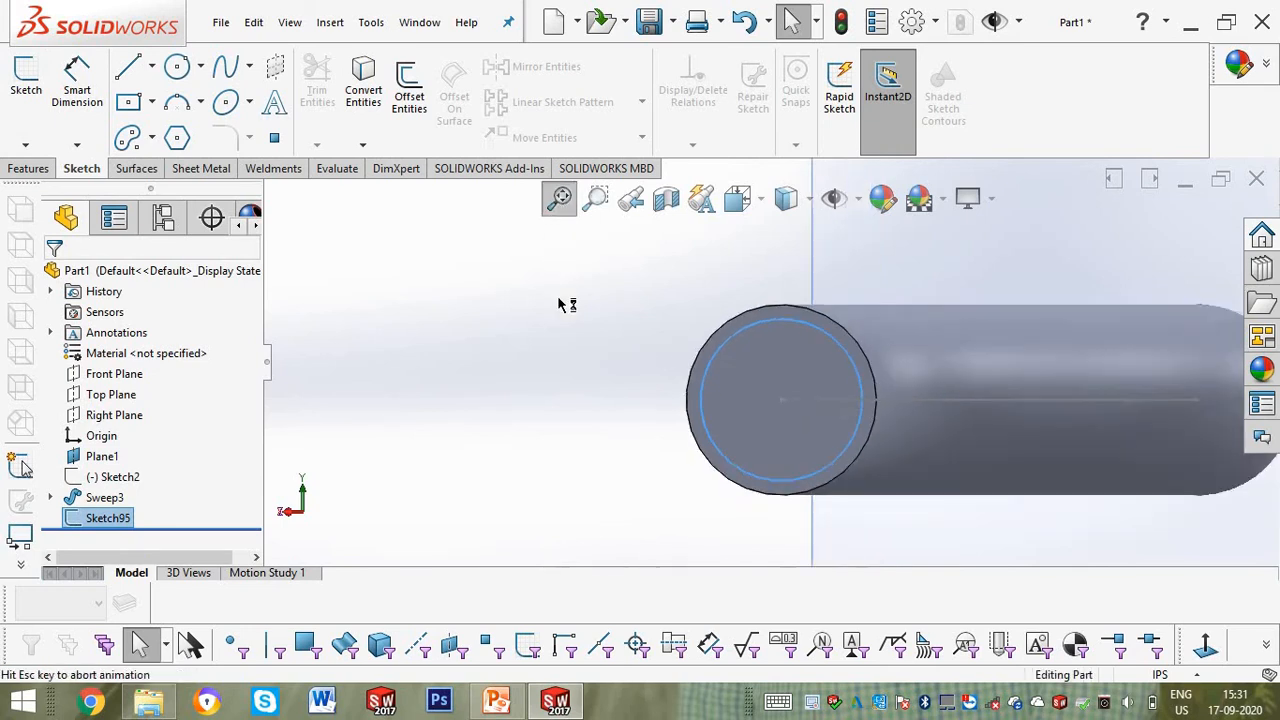
middle_drag(551, 349, 577, 427)
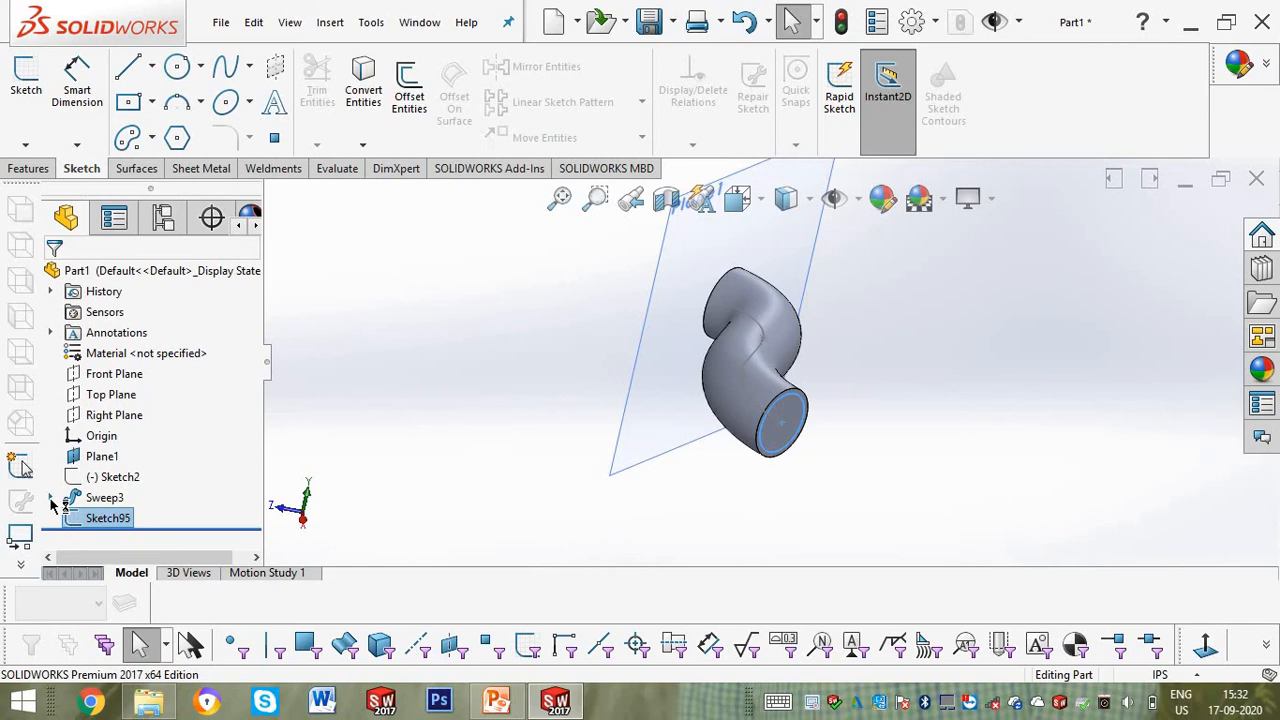
Show the spline path sketch, Sketch1, nested under the Sweep3 feature.
click(51, 498)
click(155, 519)
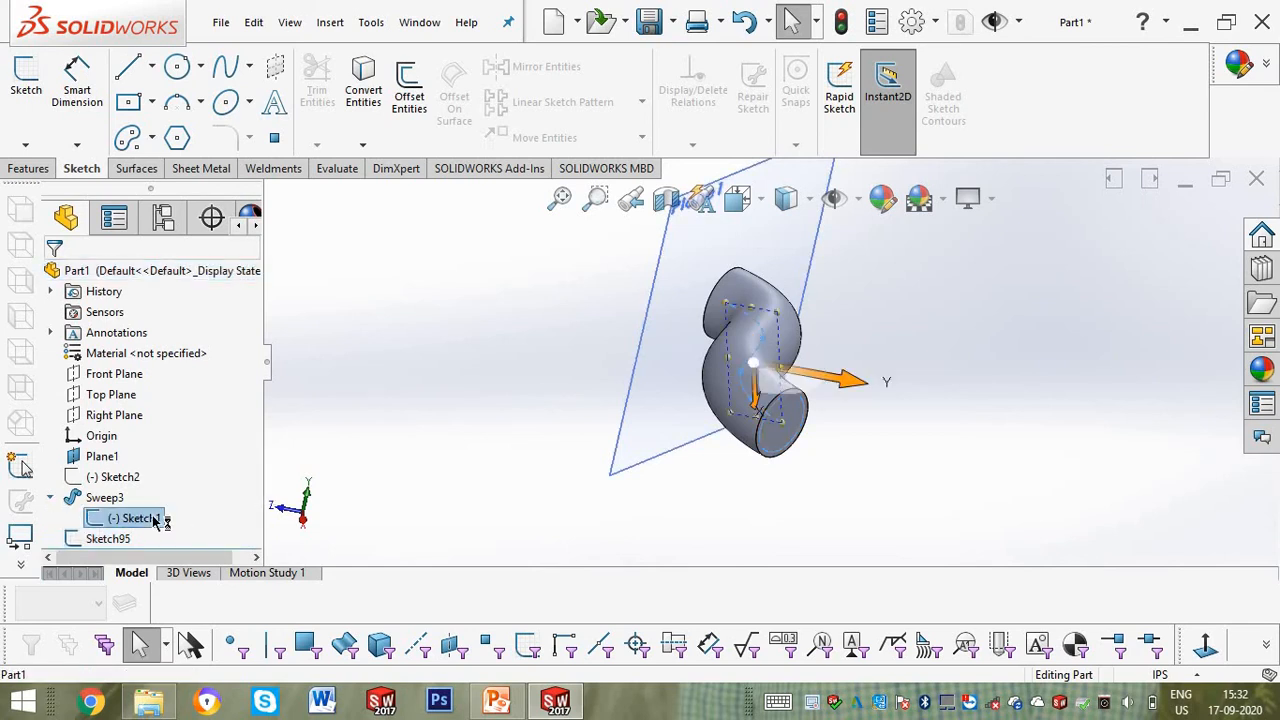
right_click(155, 519)
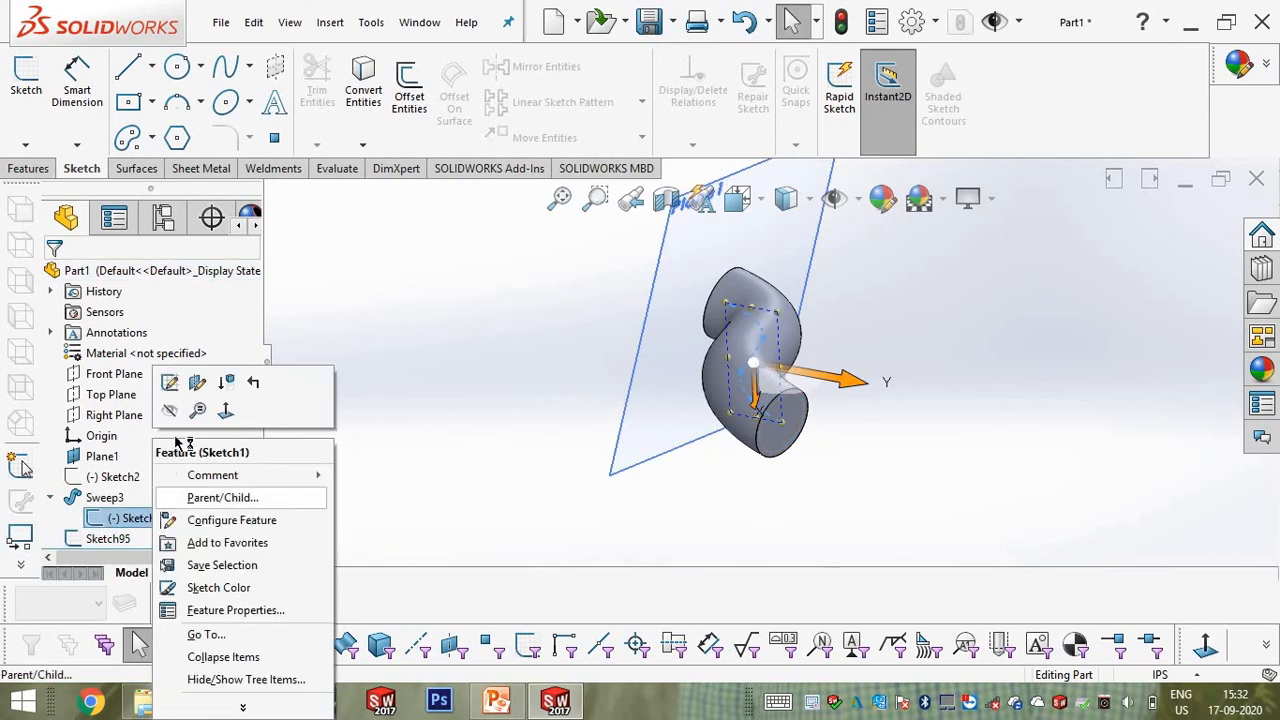
click(440, 347)
mouse_move(517, 340)
middle_down()
mouse_move(566, 423)
mouse_move(506, 449)
mouse_move(574, 509)
mouse_move(609, 486)
mouse_move(514, 329)
mouse_move(589, 349)
mouse_move(551, 286)
mouse_move(503, 327)
middle_up()
scroll(672, 425, down, 8)
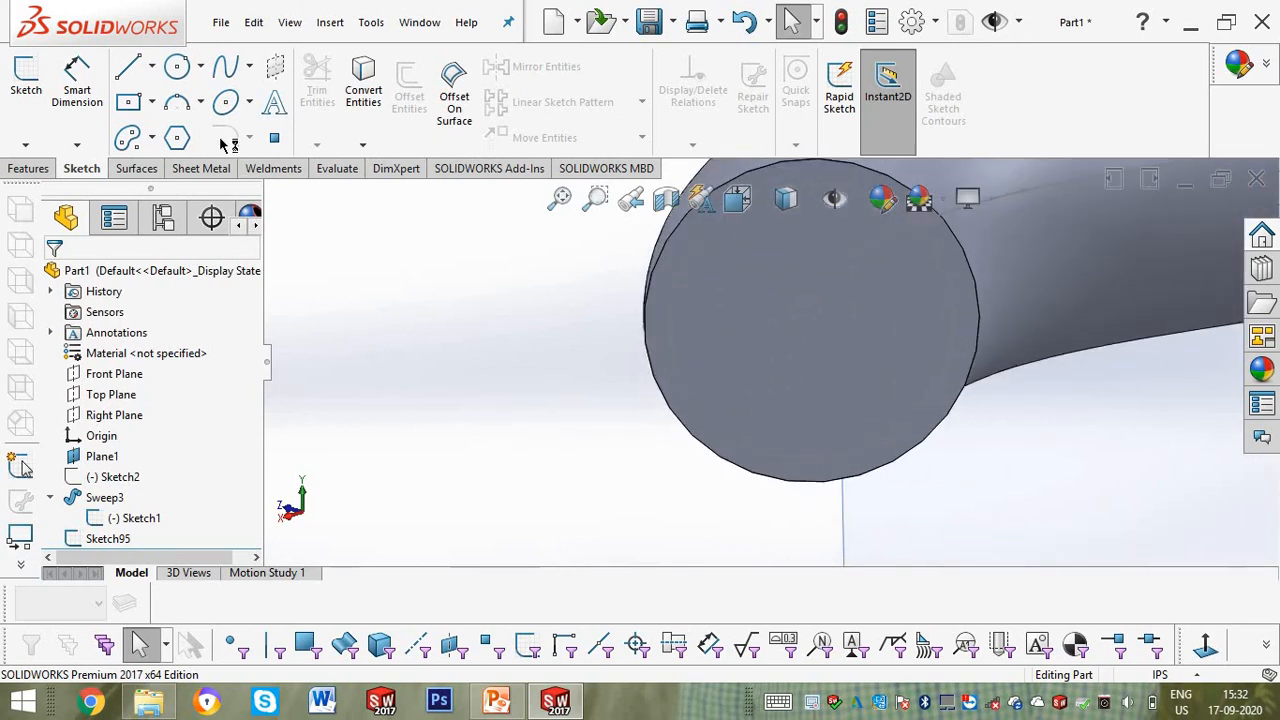
Create a swept cut through the body using the offset circle on its end face as sketch profile and the Sketch1 spline as path.
click(28, 170)
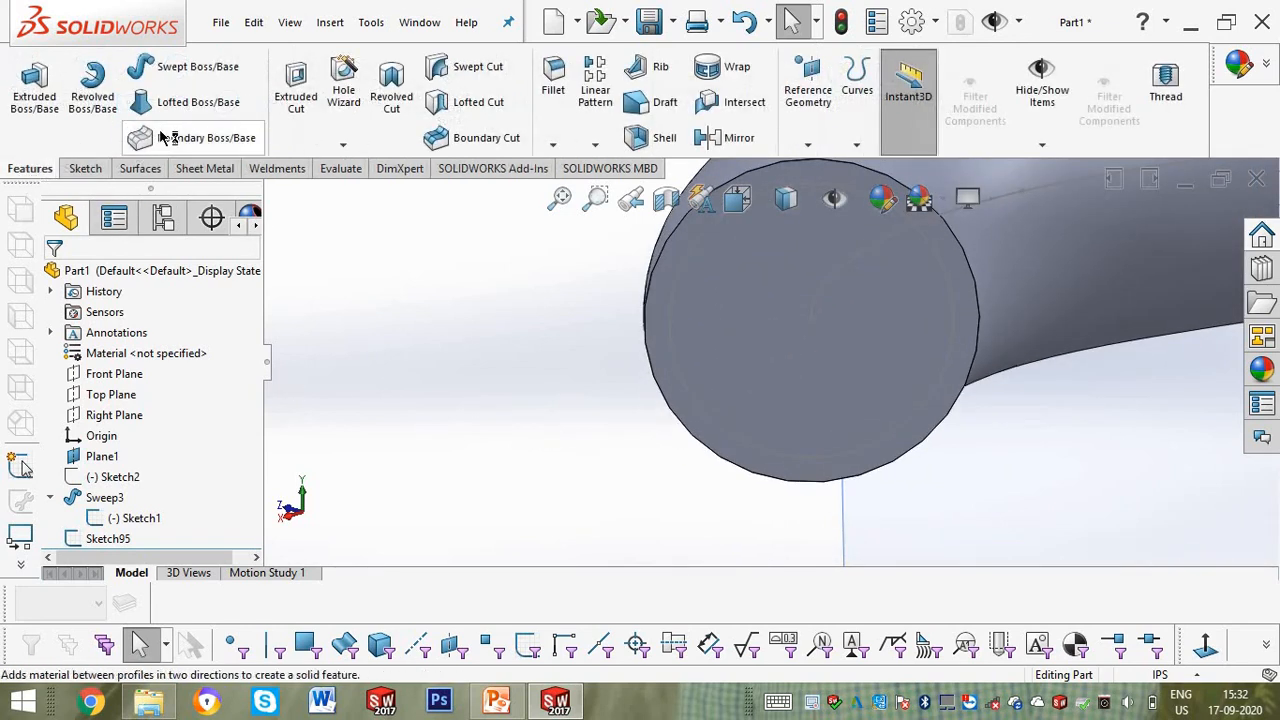
click(468, 66)
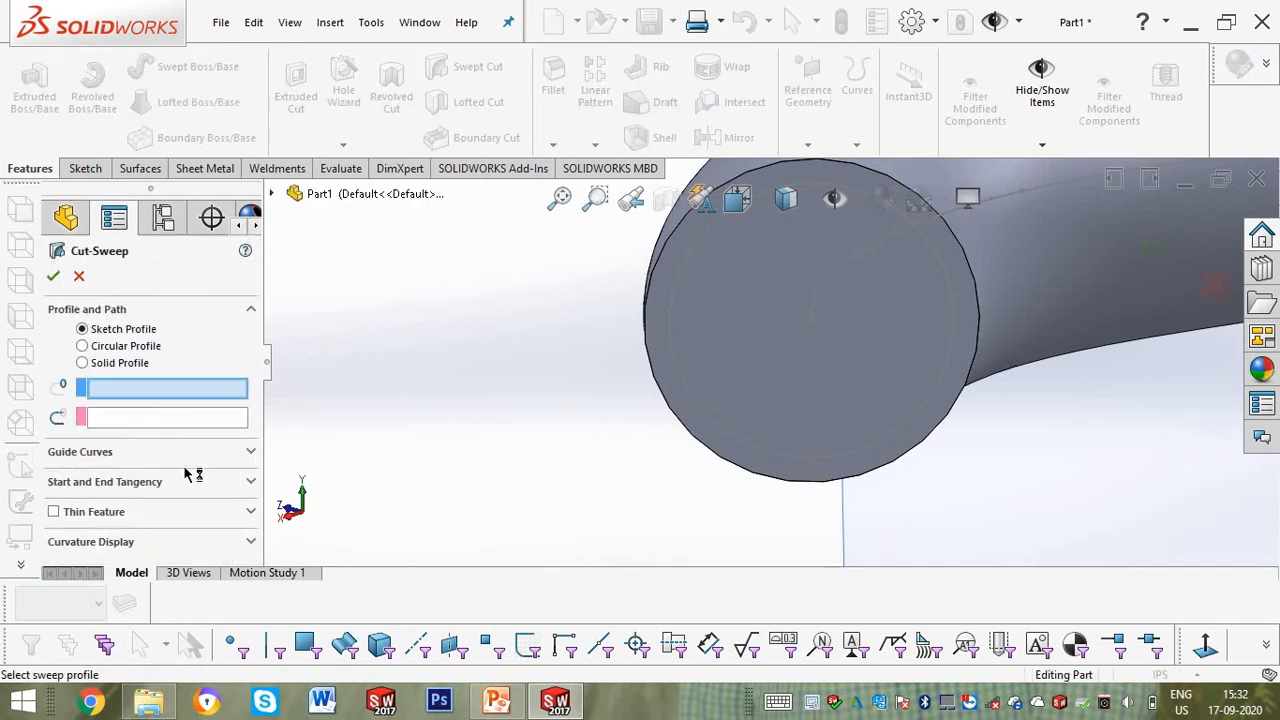
click(684, 272)
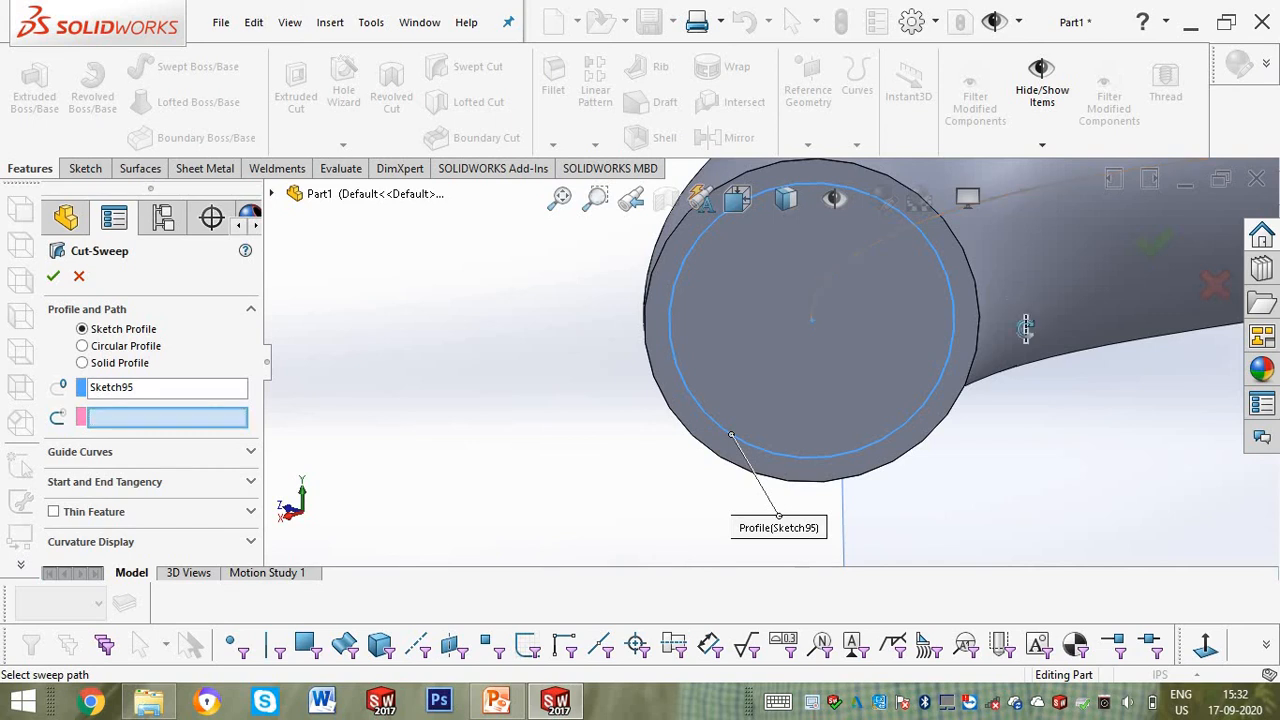
middle_drag(1026, 328, 660, 371)
click(620, 247)
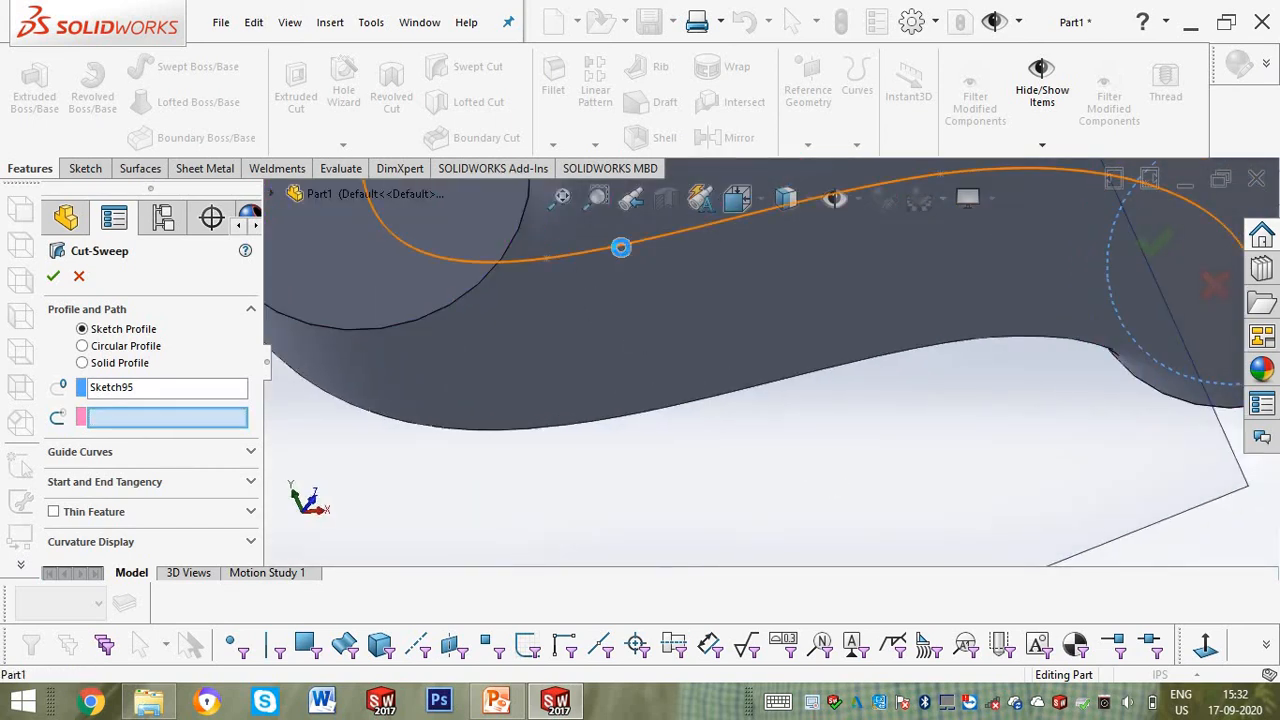
scroll(661, 489, up, 6)
mouse_move(661, 489)
middle_down()
mouse_move(731, 499)
mouse_move(797, 469)
mouse_move(846, 531)
mouse_move(880, 520)
middle_up()
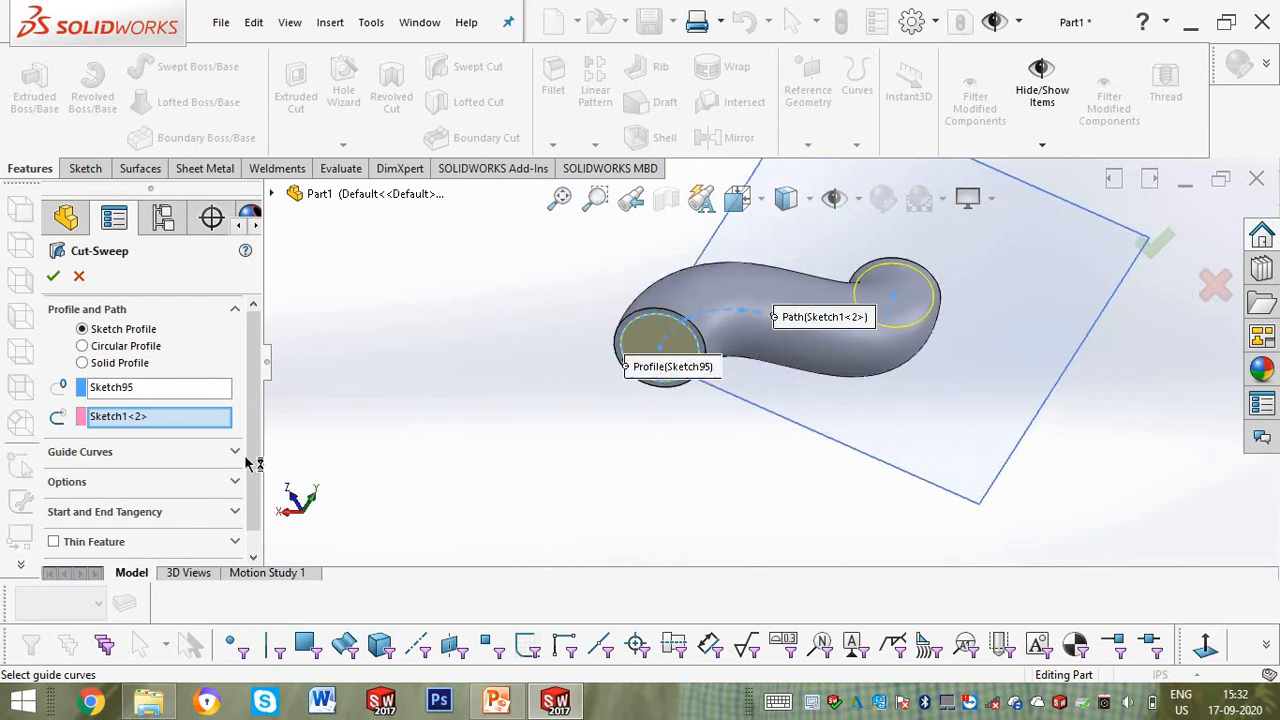
click(53, 279)
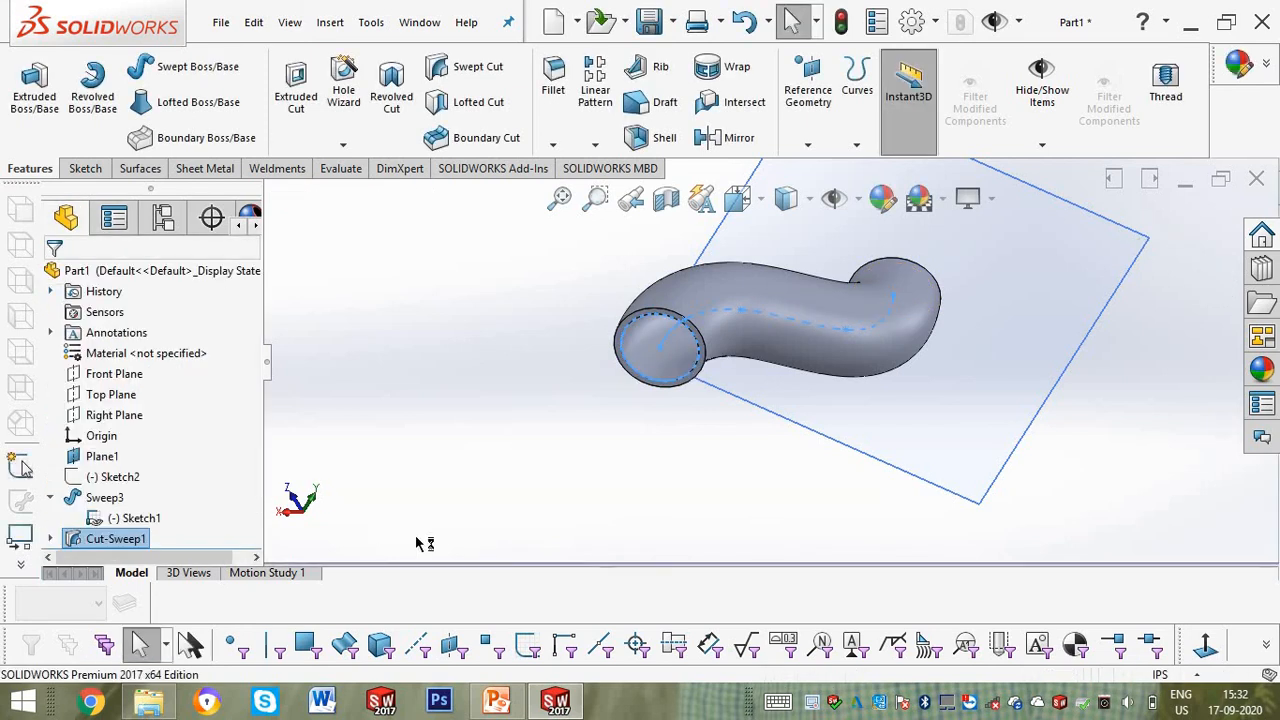
middle_drag(549, 443, 840, 390)
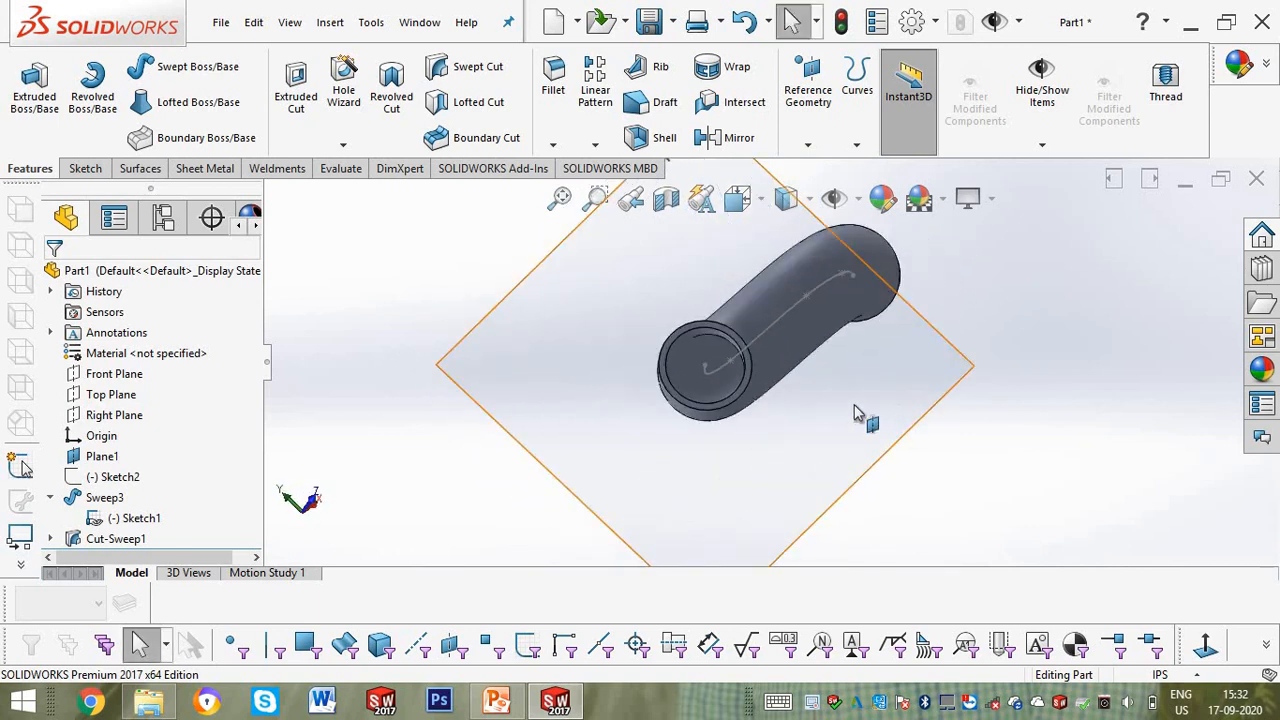
middle_drag(664, 374, 723, 457)
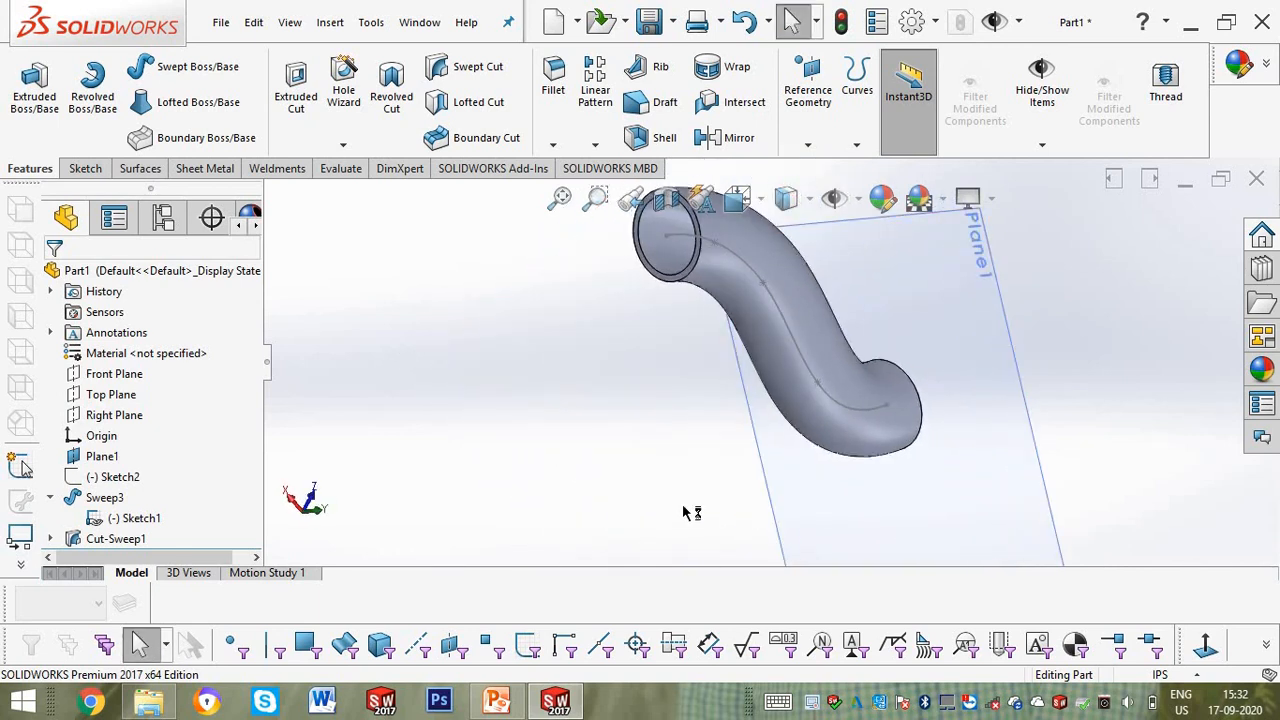